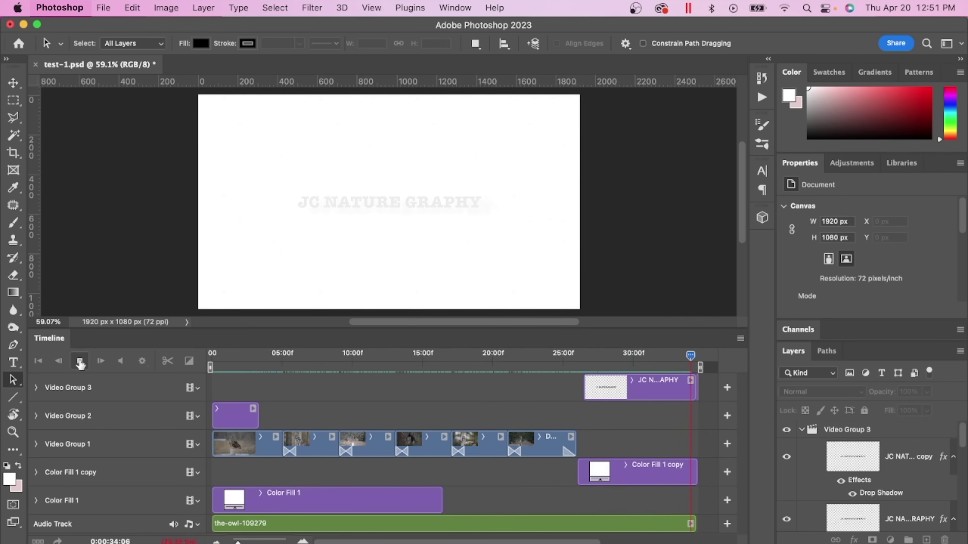
Stop the timeline playback of the finished video in test-1.psd
{"action": "left_click", "coordinate": [80, 362]}
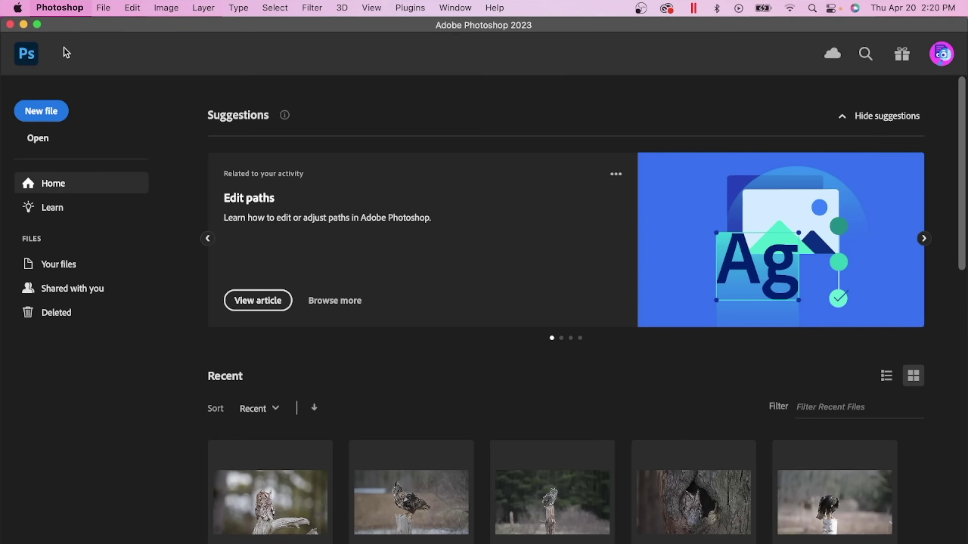
Load the six MP4 clips DSC_0605, 0306, 0211, 0197, 0104 and 0072 from the Photoshop tutorial folder into one layer stack
{"action": "left_click", "coordinate": [104, 8]}
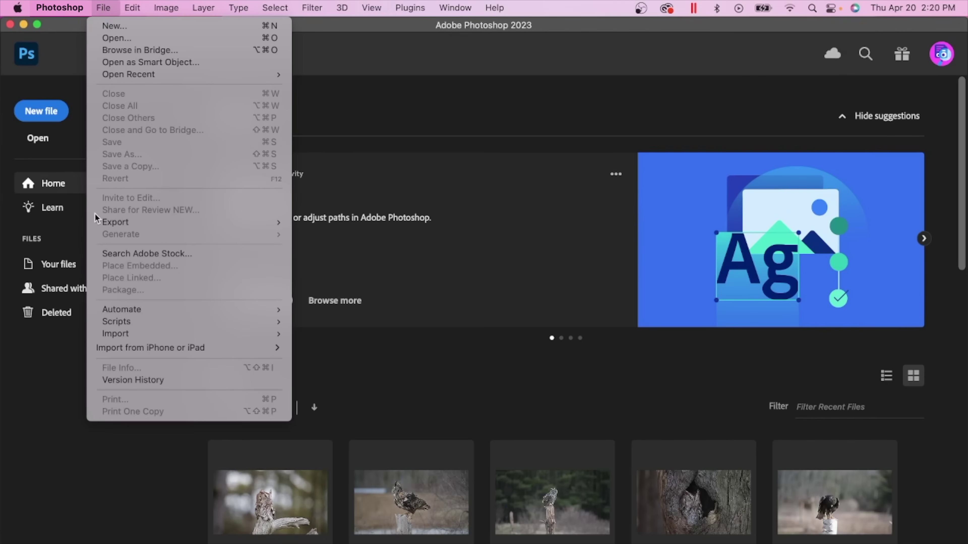
{"action": "mouse_move", "coordinate": [114, 322]}
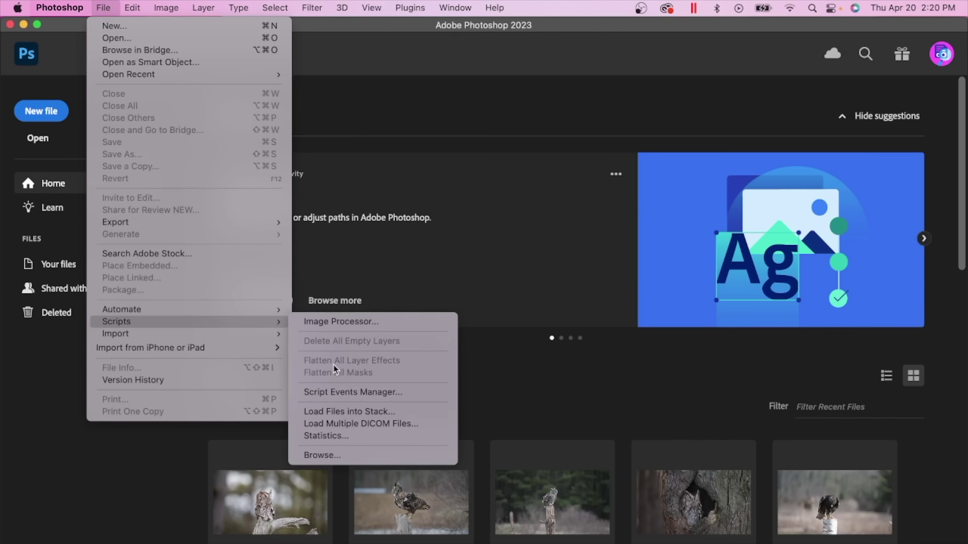
{"action": "left_click", "coordinate": [341, 412]}
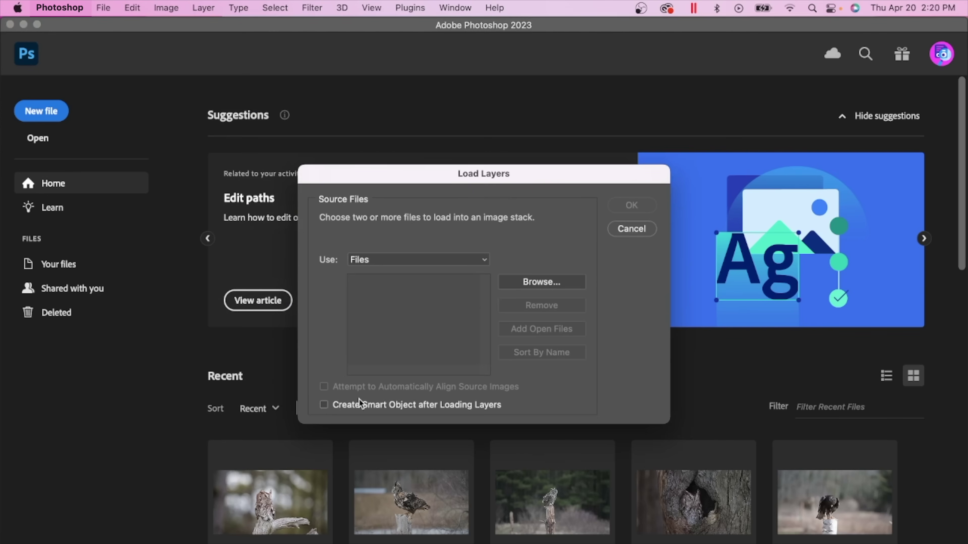
{"action": "left_click", "coordinate": [549, 285]}
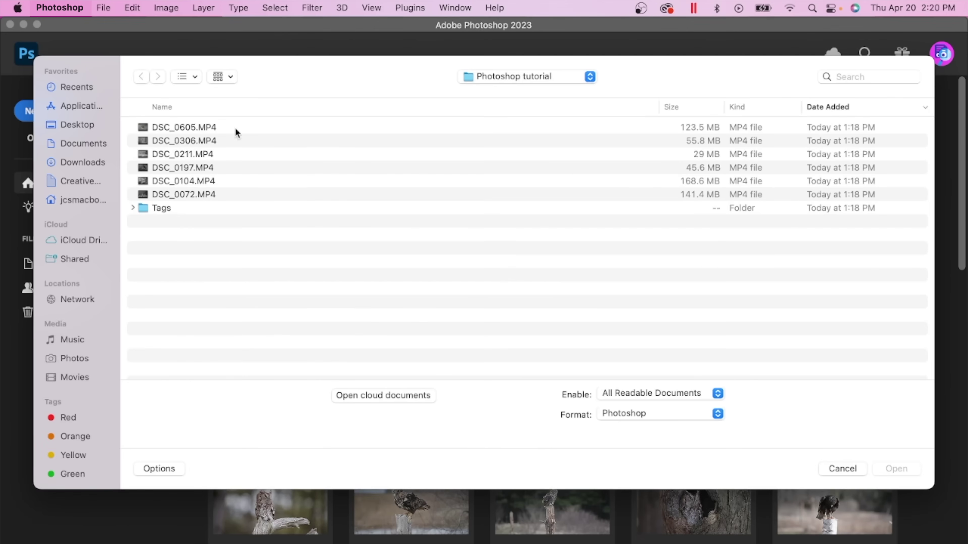
{"action": "left_click_drag", "start_coordinate": [235, 133], "coordinate": [231, 197]}
{"action": "left_click", "coordinate": [896, 469]}
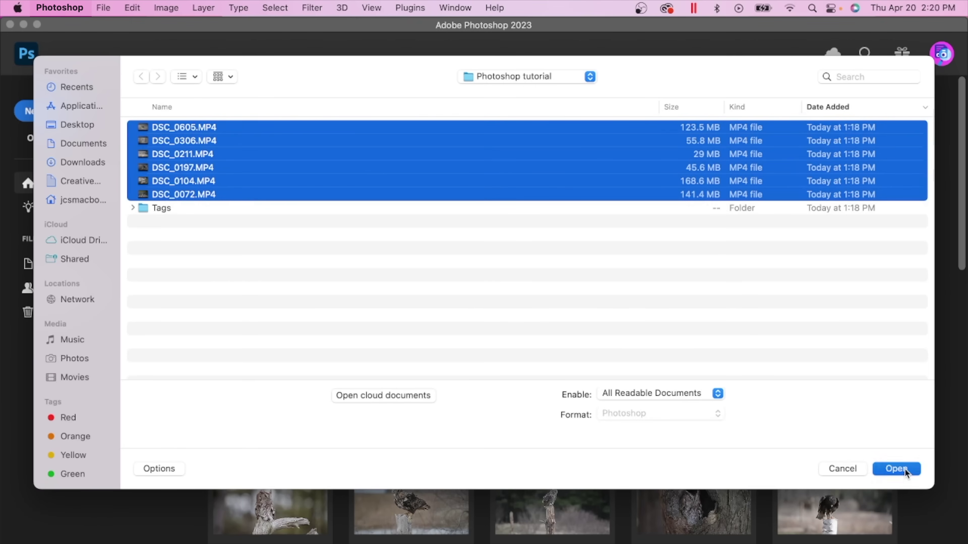
{"action": "left_click", "coordinate": [632, 206]}
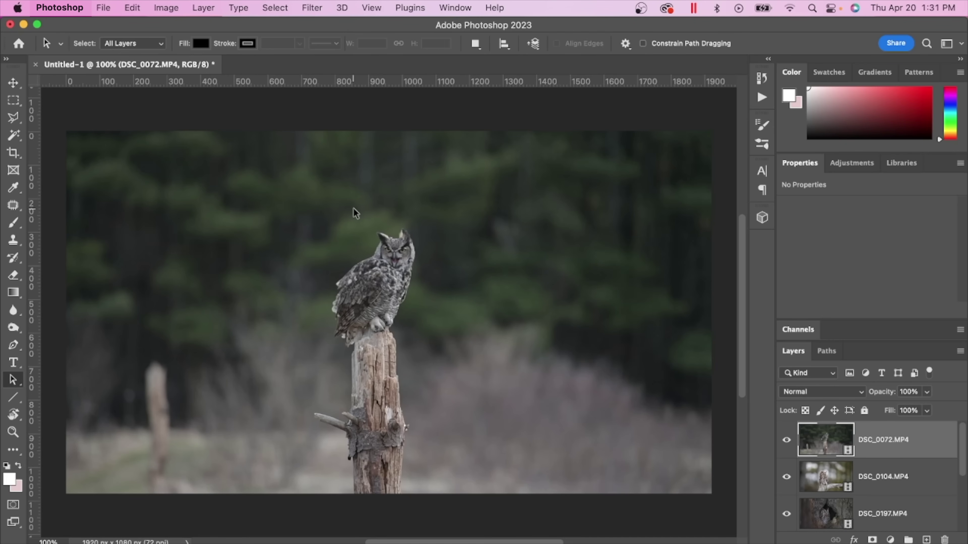
Show the Timeline and look over the six clip tracks
{"action": "left_click", "coordinate": [457, 8]}
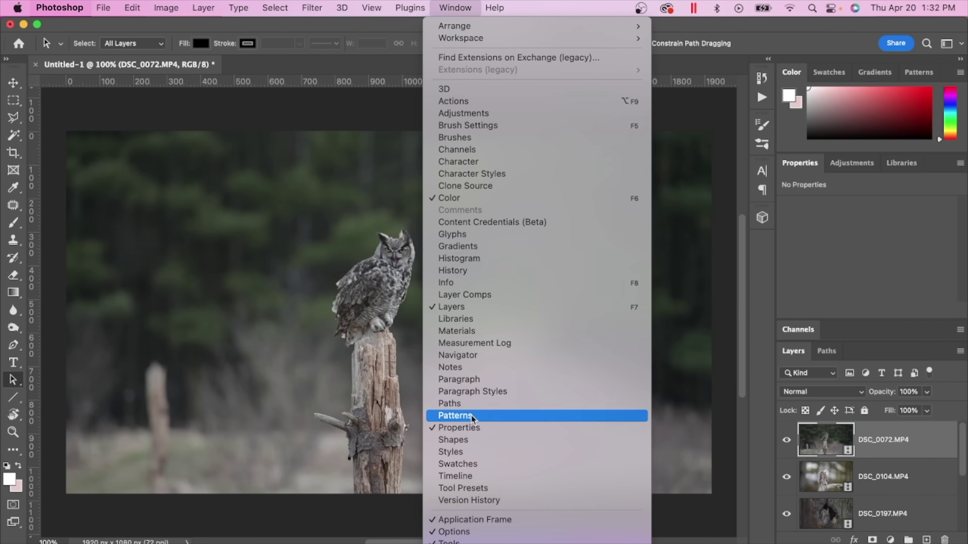
{"action": "left_click", "coordinate": [468, 477]}
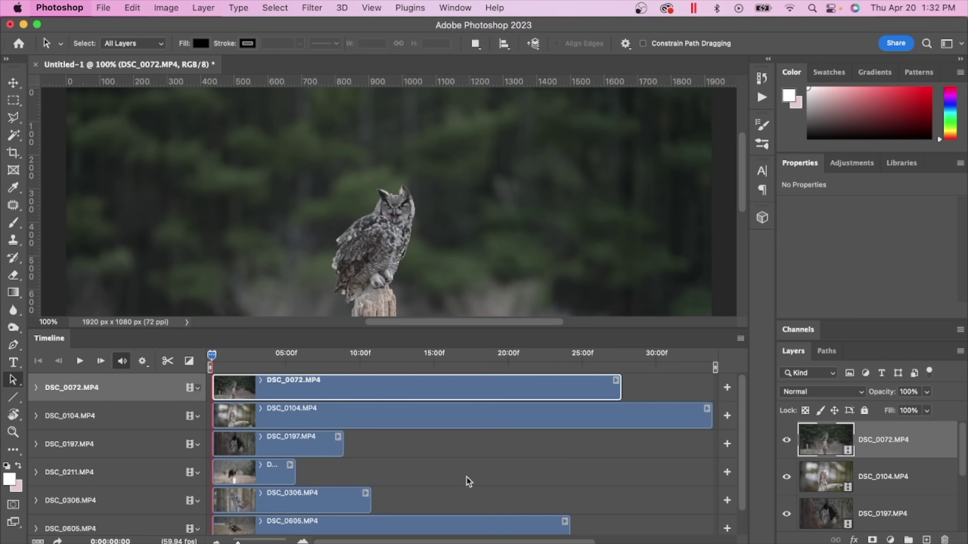
{"action": "scroll", "coordinate": [468, 481], "scroll_direction": "down", "scroll_amount": 1}
{"action": "scroll", "coordinate": [468, 481], "scroll_direction": "up", "scroll_amount": 1}
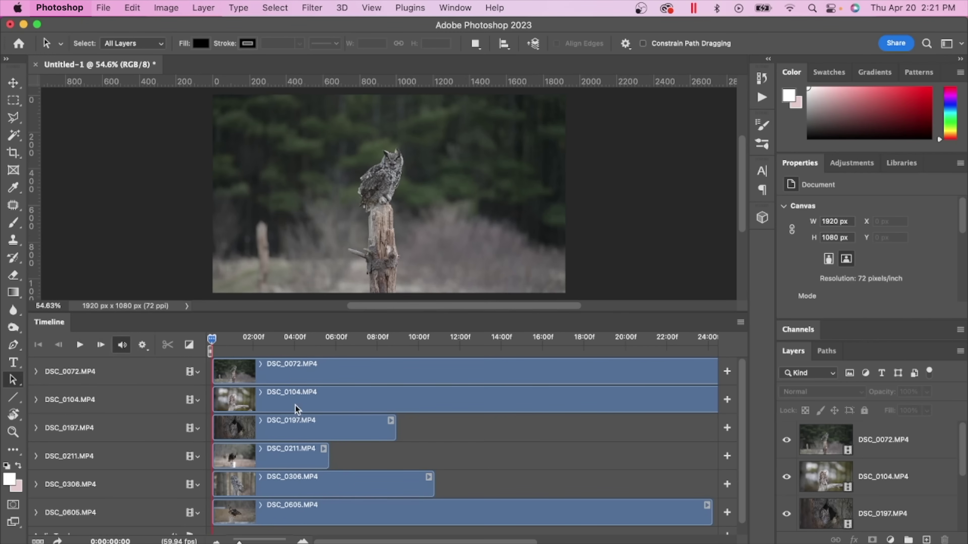
Combine all six clip tracks, DSC_0072.MP4 through DSC_0605.MP4, into a new video group and look along its sequence
{"action": "left_click", "coordinate": [308, 377]}
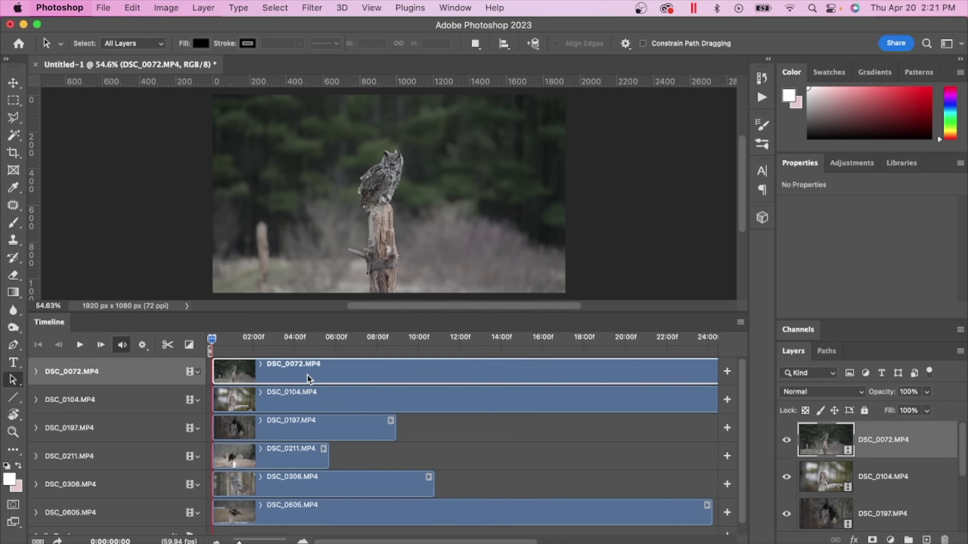
{"action": "left_click", "coordinate": [283, 513], "text": "shift"}
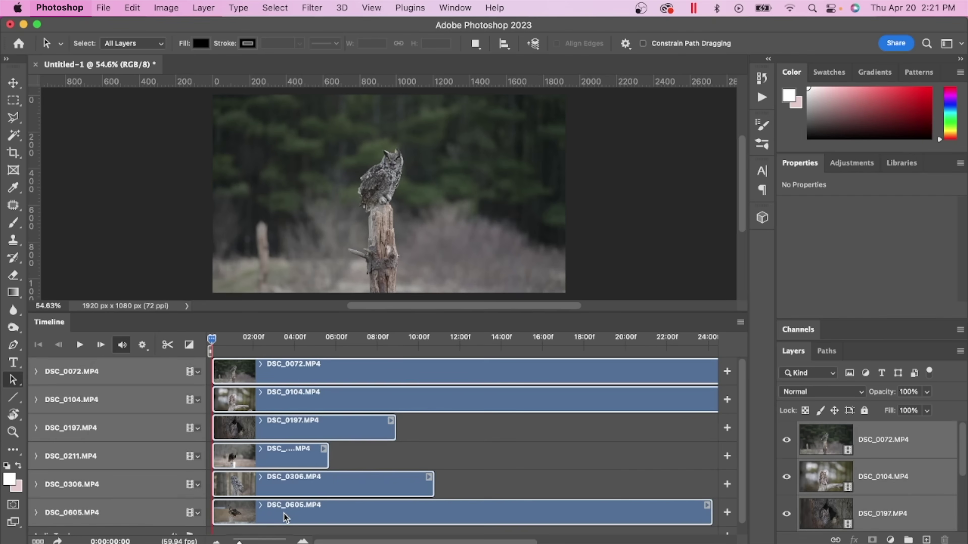
{"action": "scroll", "coordinate": [283, 514], "scroll_direction": "down", "scroll_amount": 2}
{"action": "scroll", "coordinate": [286, 503], "scroll_direction": "up", "scroll_amount": 1}
{"action": "left_click", "coordinate": [198, 372]}
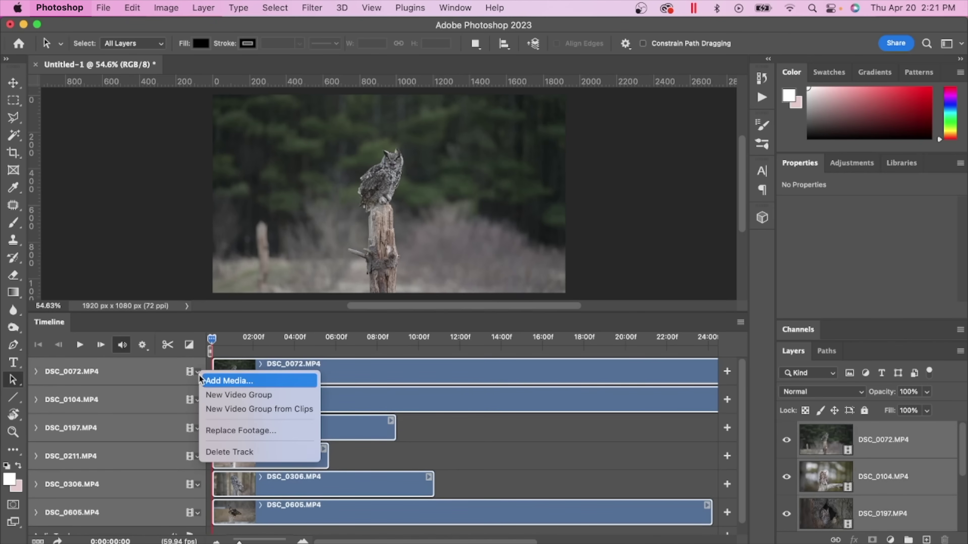
{"action": "left_click", "coordinate": [235, 409]}
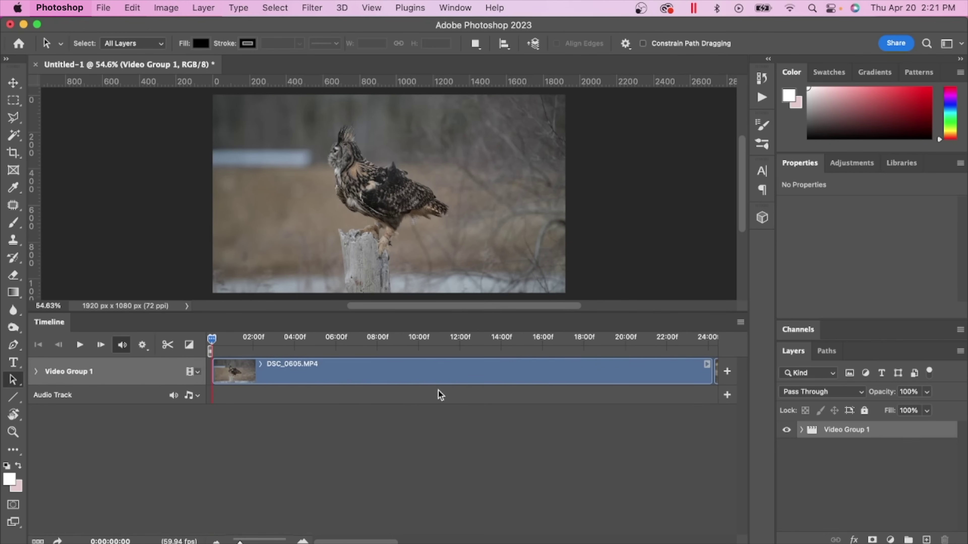
{"action": "scroll", "coordinate": [584, 389], "scroll_direction": "right", "scroll_amount": 5}
{"action": "scroll", "coordinate": [584, 388], "scroll_direction": "left", "scroll_amount": 5}
{"action": "left_click_drag", "start_coordinate": [240, 543], "coordinate": [247, 543]}
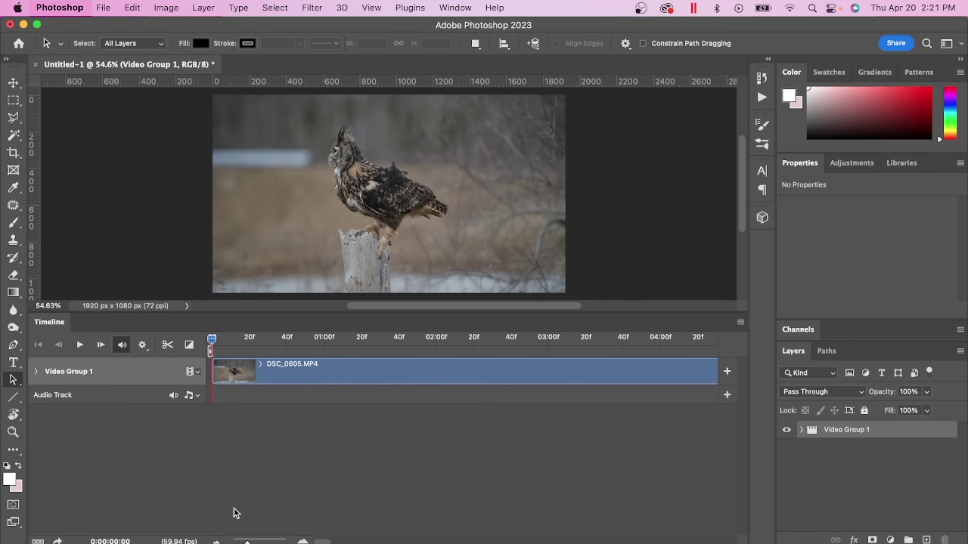
{"action": "left_click", "coordinate": [197, 375]}
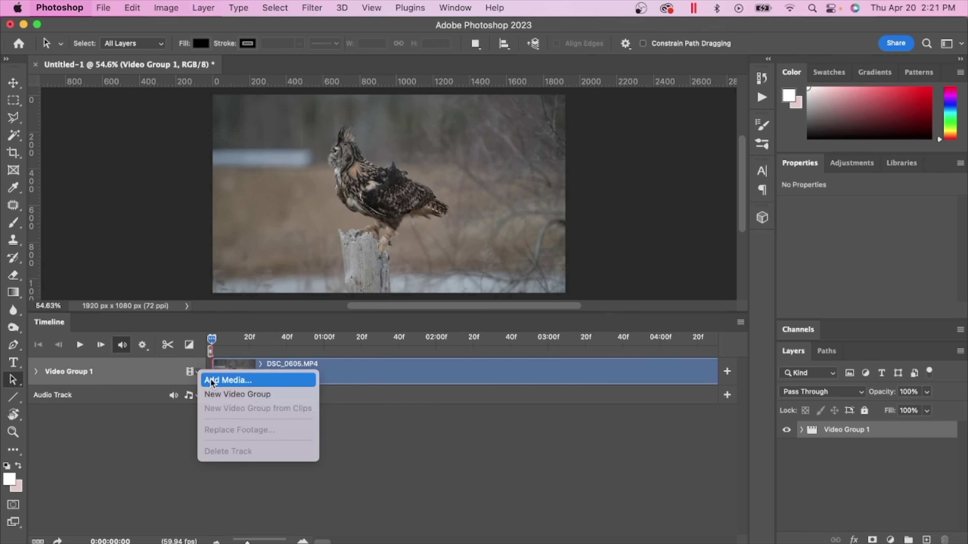
{"action": "left_click", "coordinate": [218, 381]}
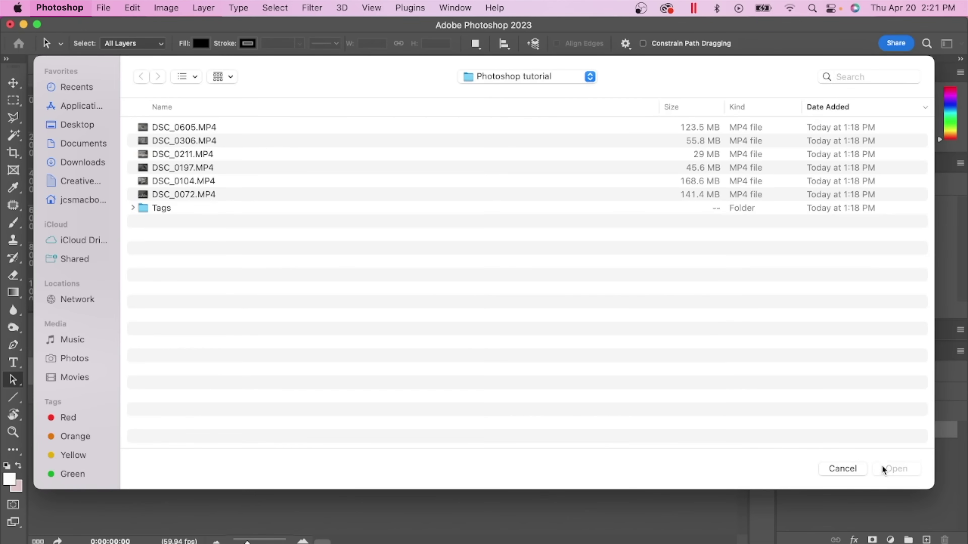
{"action": "left_click", "coordinate": [843, 468]}
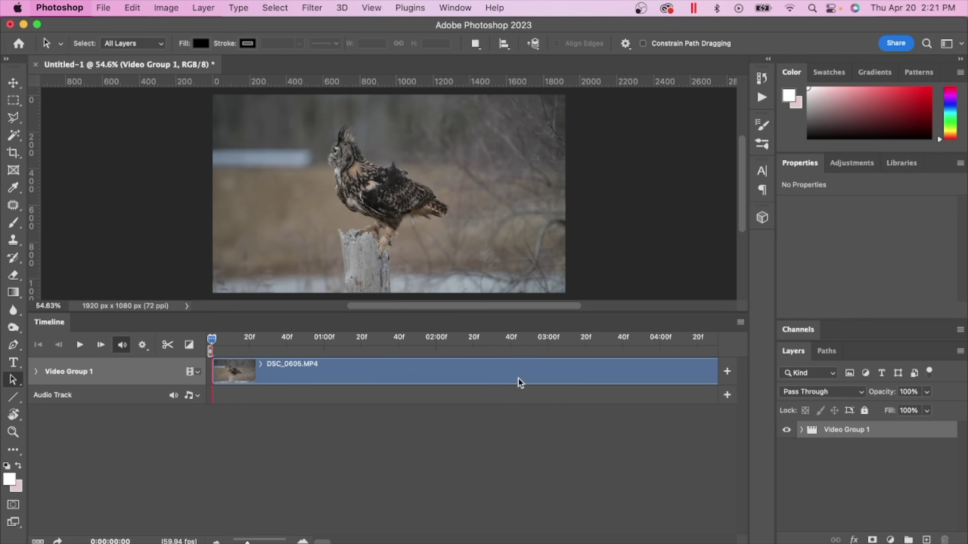
Expand Video Group 1 in the layers and select its clips from DSC_0605 up to DSC_0104 to match them with the timeline order
{"action": "left_click_drag", "start_coordinate": [248, 541], "coordinate": [237, 541]}
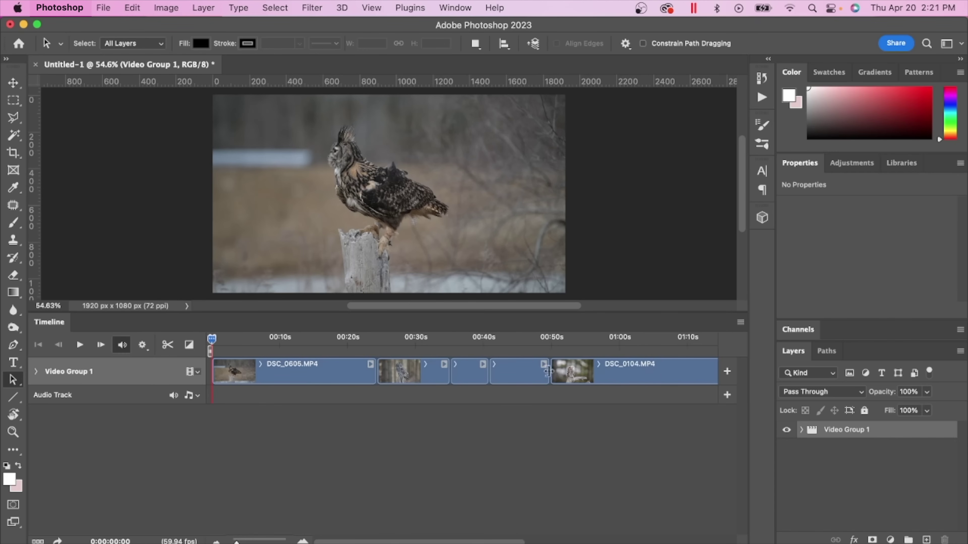
{"action": "left_click", "coordinate": [801, 430]}
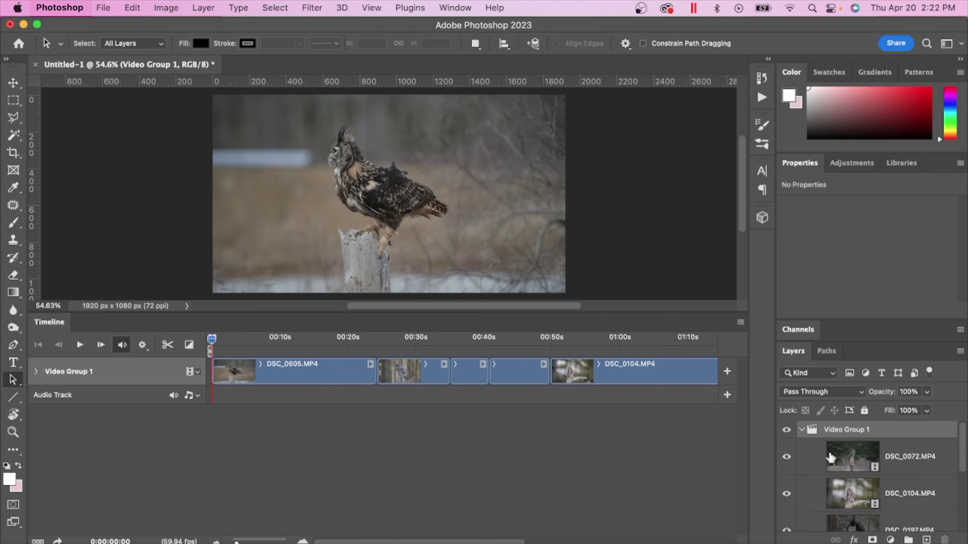
{"action": "scroll", "coordinate": [833, 460], "scroll_direction": "down", "scroll_amount": 2}
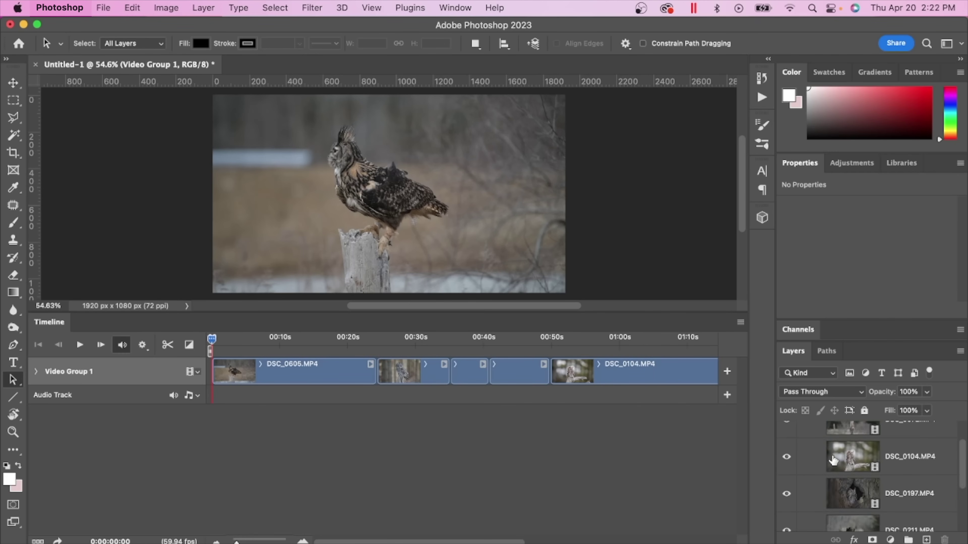
{"action": "scroll", "coordinate": [833, 461], "scroll_direction": "down", "scroll_amount": 3}
{"action": "left_click", "coordinate": [842, 514]}
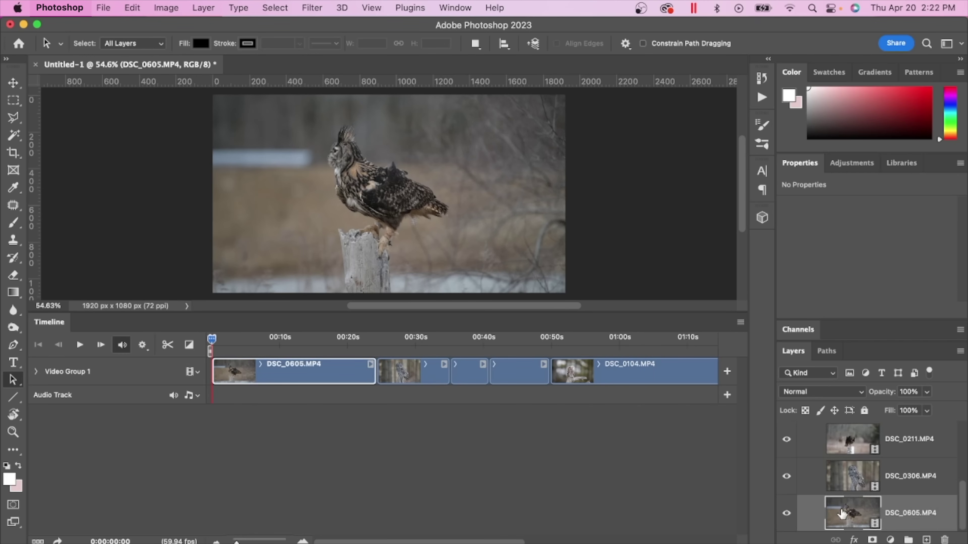
{"action": "left_click", "coordinate": [853, 481]}
{"action": "scroll", "coordinate": [853, 480], "scroll_direction": "up", "scroll_amount": 1}
{"action": "left_click", "coordinate": [853, 476]}
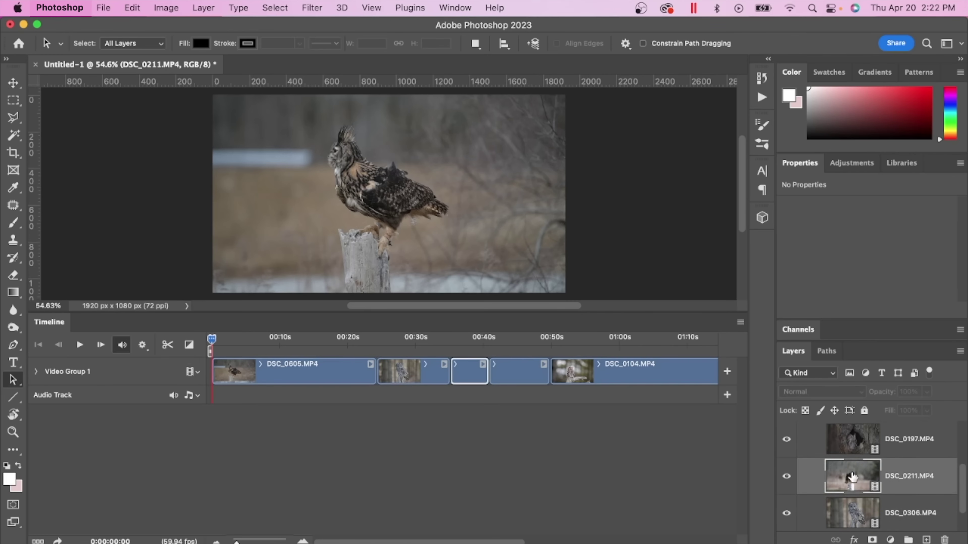
{"action": "left_click", "coordinate": [853, 443]}
{"action": "scroll", "coordinate": [853, 443], "scroll_direction": "up", "scroll_amount": 2}
{"action": "left_click", "coordinate": [853, 462]}
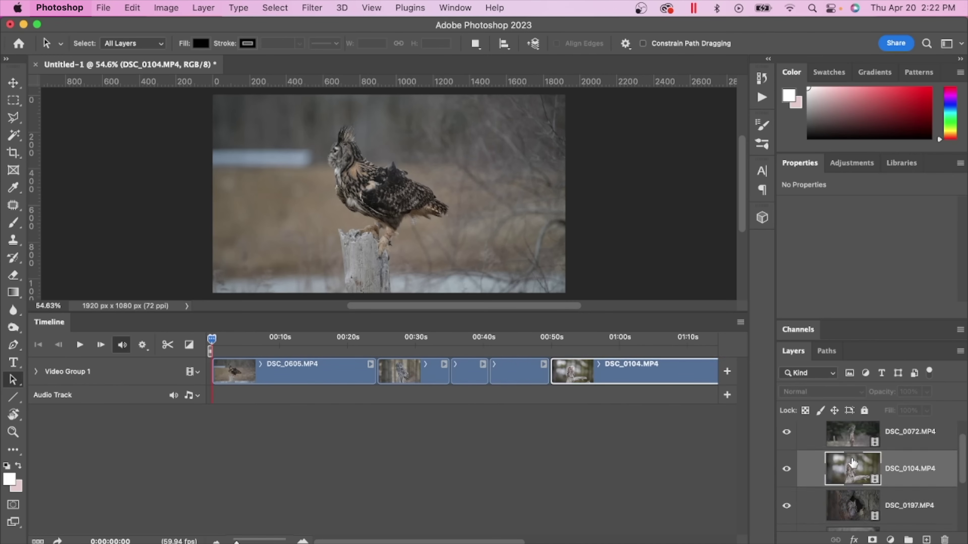
Swap the DSC_0306.MP4 and DSC_0605.MP4 clips in the video group's layer order and swap them back
{"action": "scroll", "coordinate": [853, 463], "scroll_direction": "up", "scroll_amount": 1}
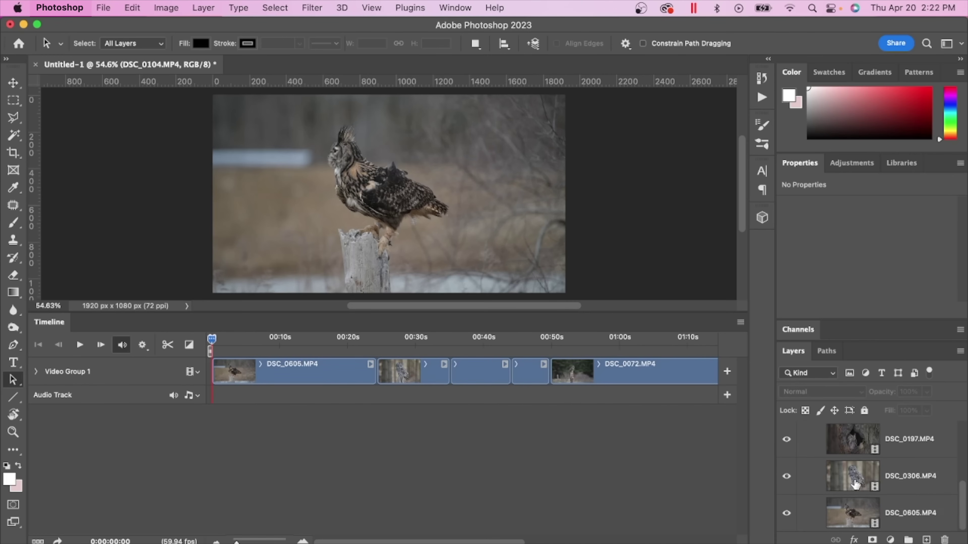
{"action": "left_click_drag", "start_coordinate": [855, 485], "coordinate": [855, 510]}
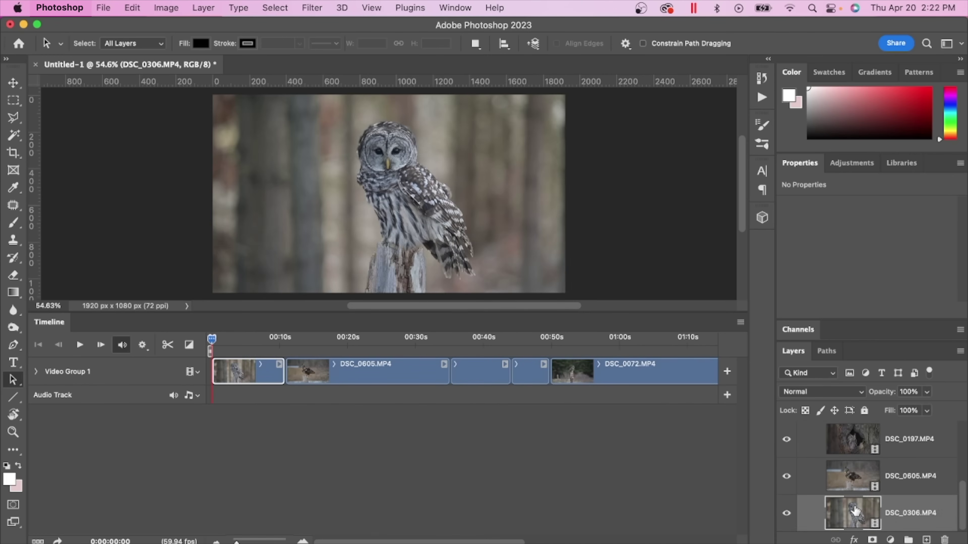
{"action": "left_click_drag", "start_coordinate": [859, 483], "coordinate": [860, 519]}
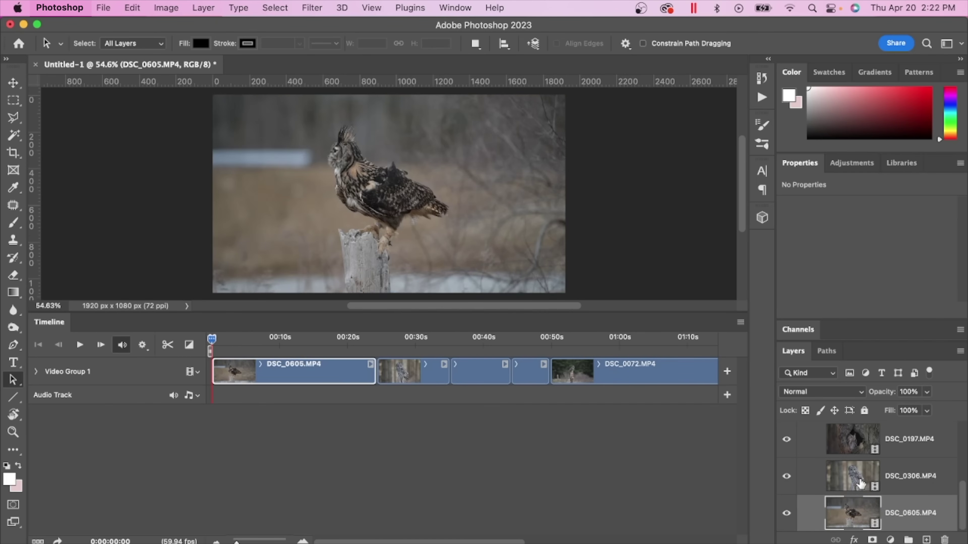
{"action": "mouse_move", "coordinate": [857, 482]}
{"action": "left_mouse_down"}
{"action": "mouse_move", "coordinate": [855, 439]}
{"action": "mouse_move", "coordinate": [855, 484]}
{"action": "left_mouse_up"}
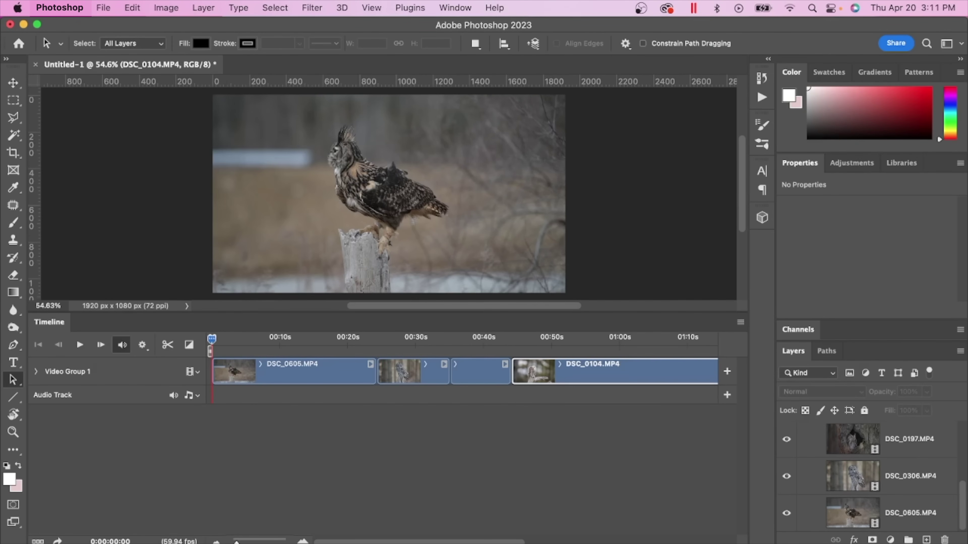
Split the first clip at 0:00:05:48, delete the part after the cut, and extend the remaining clip's end slightly past the playhead
{"action": "mouse_move", "coordinate": [236, 542]}
{"action": "left_mouse_down"}
{"action": "mouse_move", "coordinate": [261, 543]}
{"action": "mouse_move", "coordinate": [235, 541]}
{"action": "left_mouse_up"}
{"action": "left_click_drag", "start_coordinate": [212, 339], "coordinate": [341, 343]}
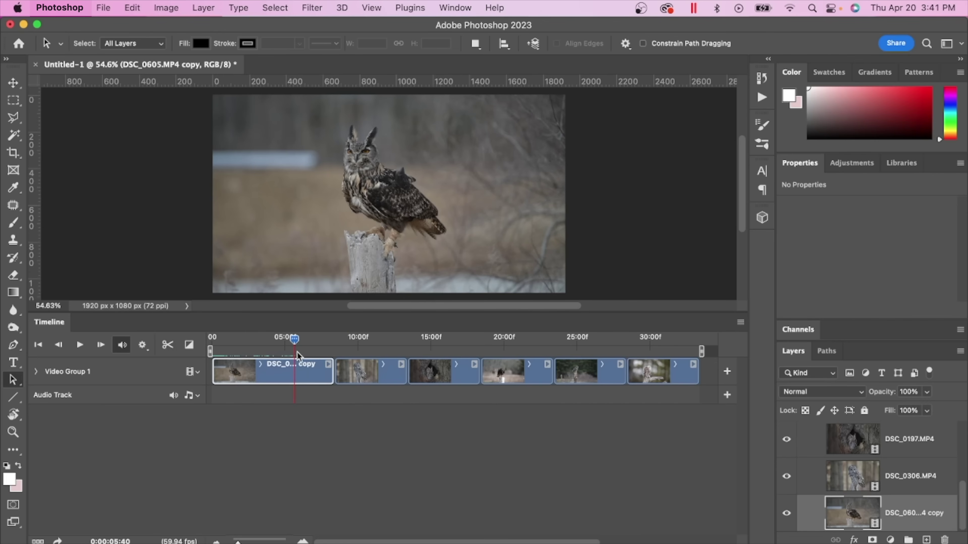
{"action": "mouse_move", "coordinate": [295, 338]}
{"action": "left_mouse_down"}
{"action": "mouse_move", "coordinate": [245, 342]}
{"action": "mouse_move", "coordinate": [297, 343]}
{"action": "left_mouse_up"}
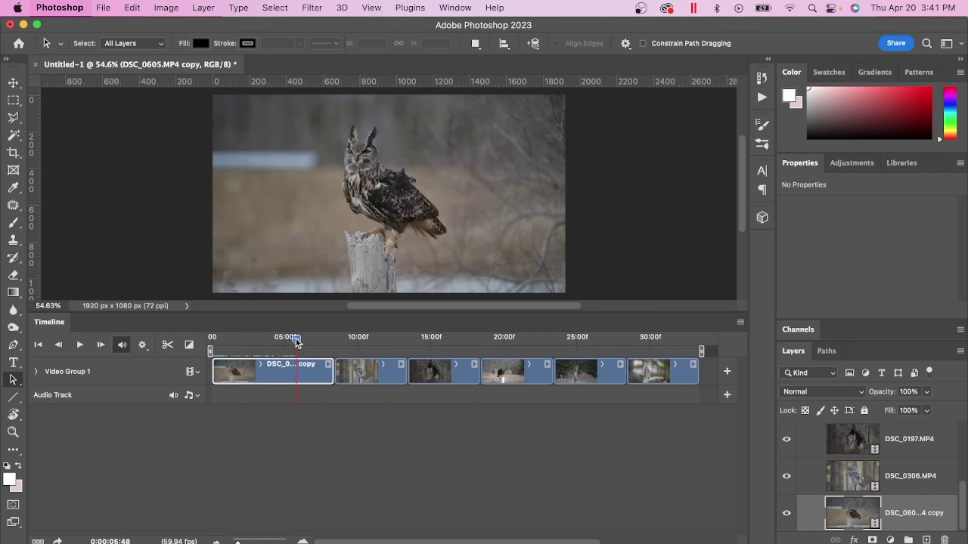
{"action": "left_click", "coordinate": [168, 345]}
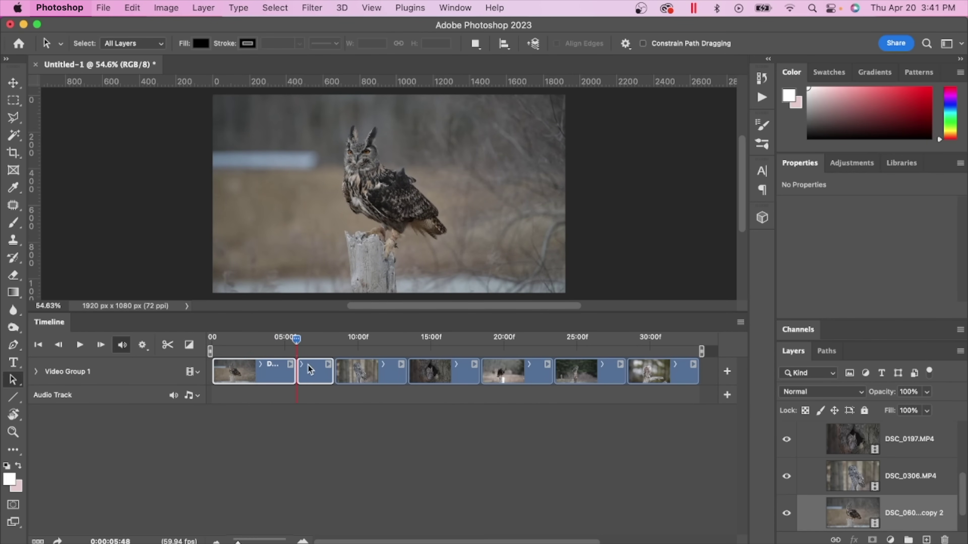
{"action": "left_click", "coordinate": [317, 373]}
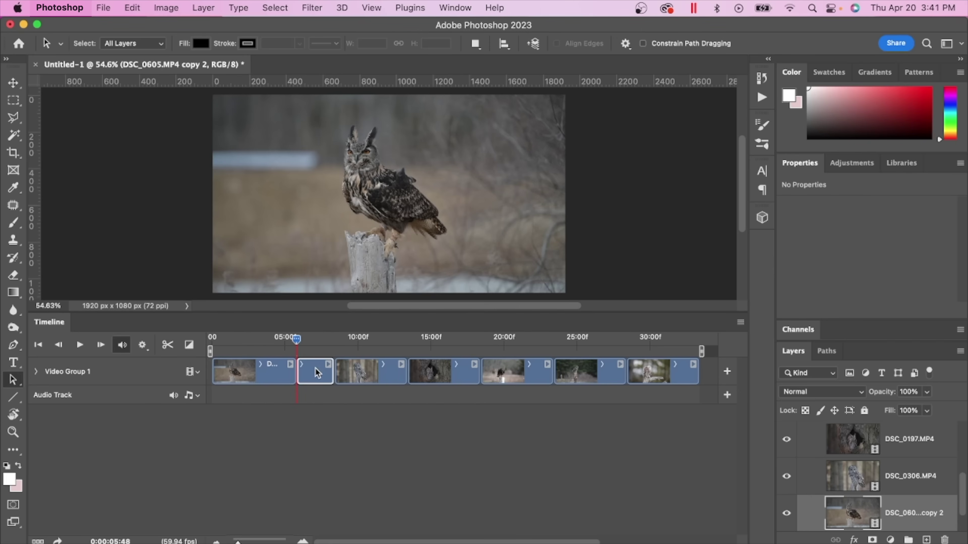
{"action": "key", "text": "Delete"}
{"action": "mouse_move", "coordinate": [297, 373]}
{"action": "left_mouse_down"}
{"action": "mouse_move", "coordinate": [325, 369]}
{"action": "mouse_move", "coordinate": [305, 369]}
{"action": "left_mouse_up"}
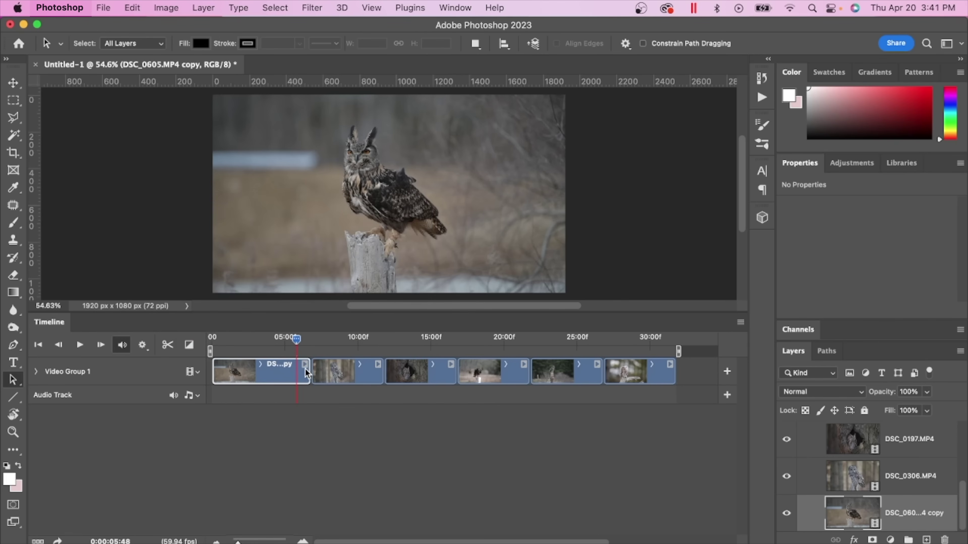
Set the duration of the second clip, DSC_0306.MP4, to 5.23 s
{"action": "left_click", "coordinate": [372, 370]}
{"action": "right_click", "coordinate": [349, 369]}
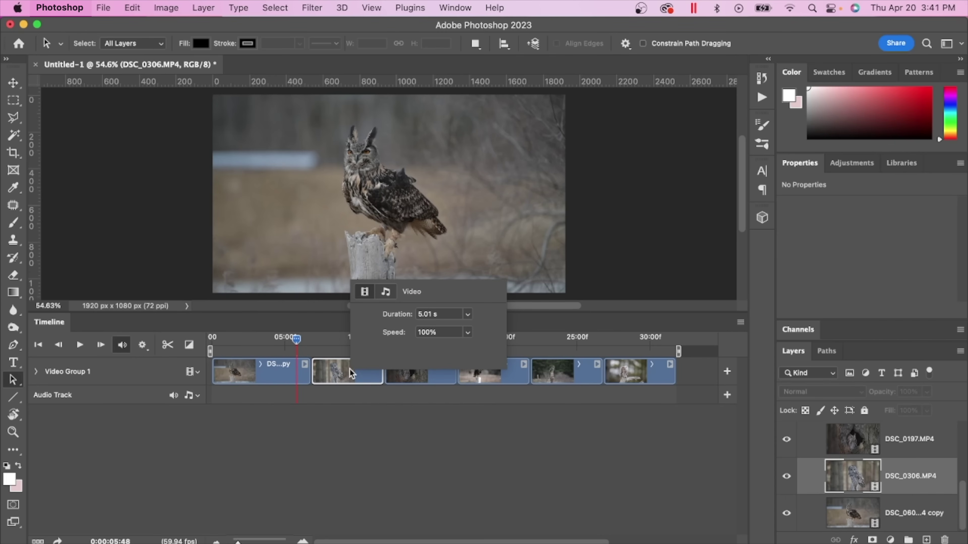
{"action": "left_click", "coordinate": [467, 332]}
{"action": "mouse_move", "coordinate": [466, 330]}
{"action": "left_mouse_down"}
{"action": "mouse_move", "coordinate": [482, 330]}
{"action": "mouse_move", "coordinate": [469, 332]}
{"action": "left_mouse_up"}
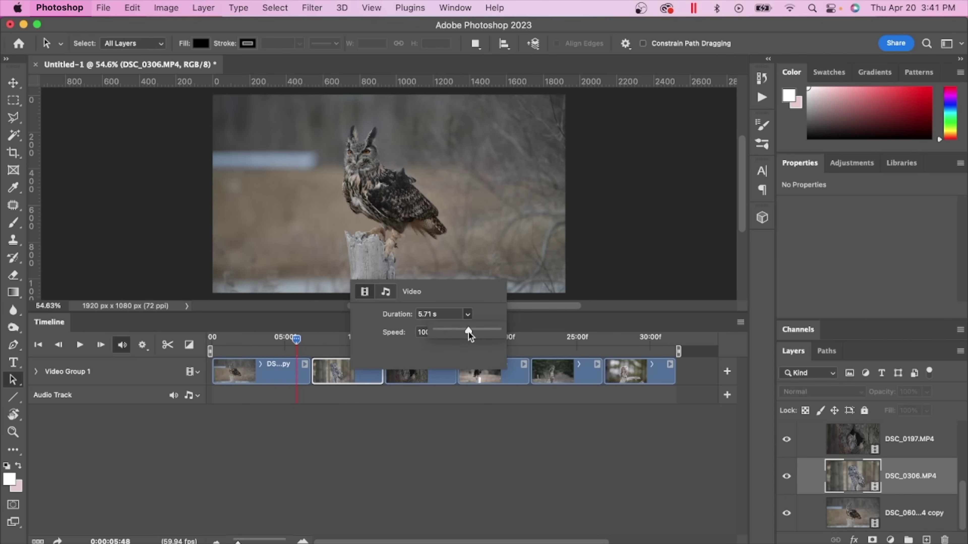
{"action": "left_click_drag", "start_coordinate": [470, 333], "coordinate": [465, 334]}
{"action": "left_click", "coordinate": [464, 359]}
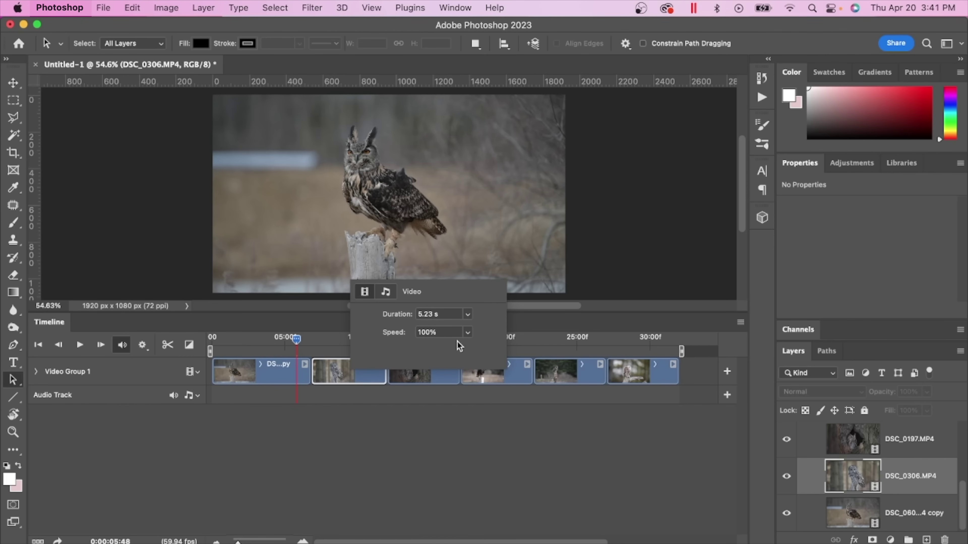
Try a playback speed of 109.89% on the DSC_0306.MP4 clip and set it back to 100%
{"action": "left_click_drag", "start_coordinate": [471, 333], "coordinate": [468, 350]}
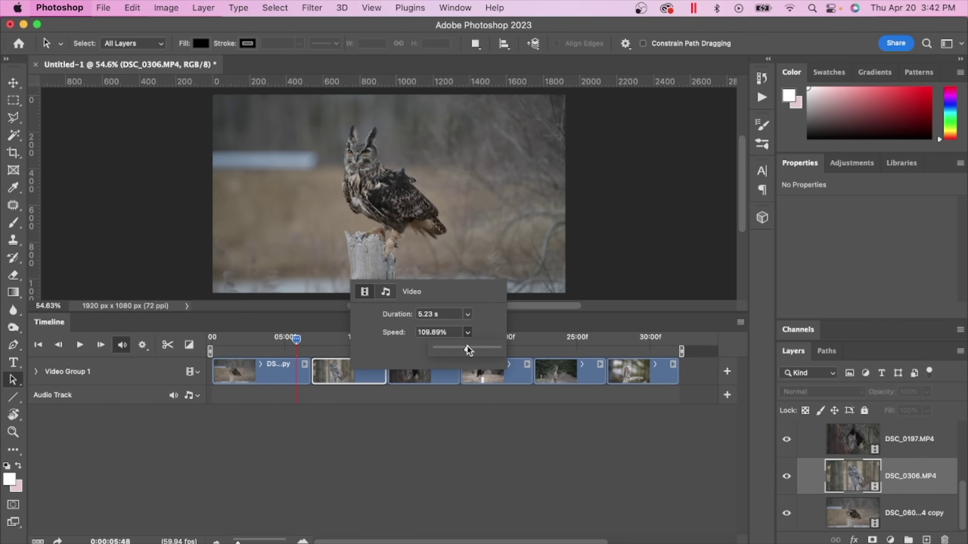
{"action": "left_click", "coordinate": [450, 332]}
{"action": "type", "text": "100"}
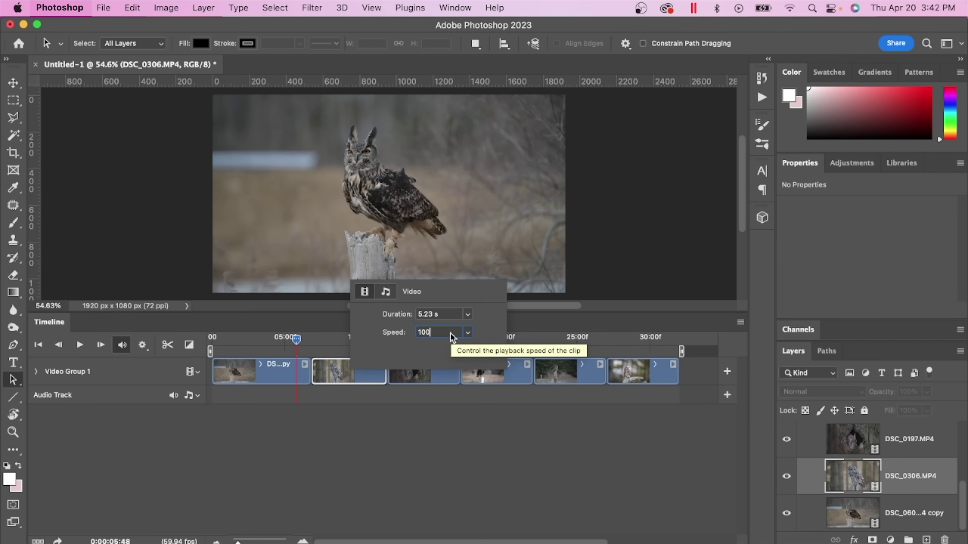
{"action": "key", "text": "Return"}
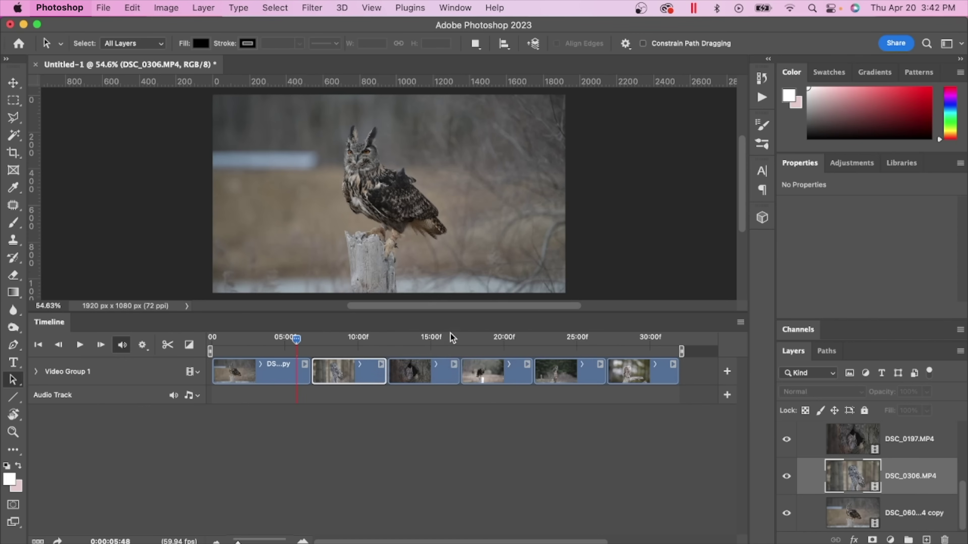
Open the audio settings of the DSC_0306.MP4 clip
{"action": "right_click", "coordinate": [370, 365]}
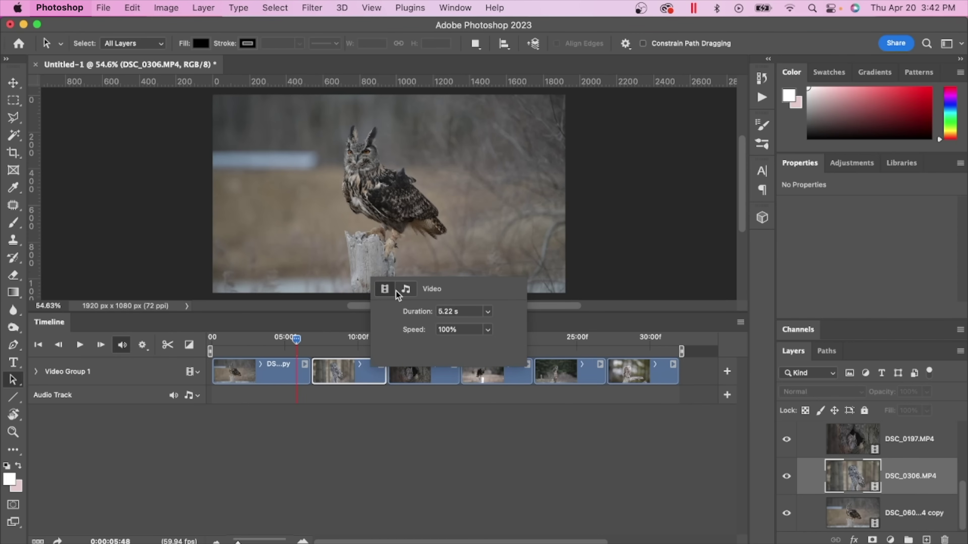
{"action": "left_click", "coordinate": [406, 289]}
{"action": "mouse_move", "coordinate": [447, 311]}
{"action": "left_mouse_down"}
{"action": "mouse_move", "coordinate": [392, 314]}
{"action": "mouse_move", "coordinate": [438, 312]}
{"action": "left_mouse_up"}
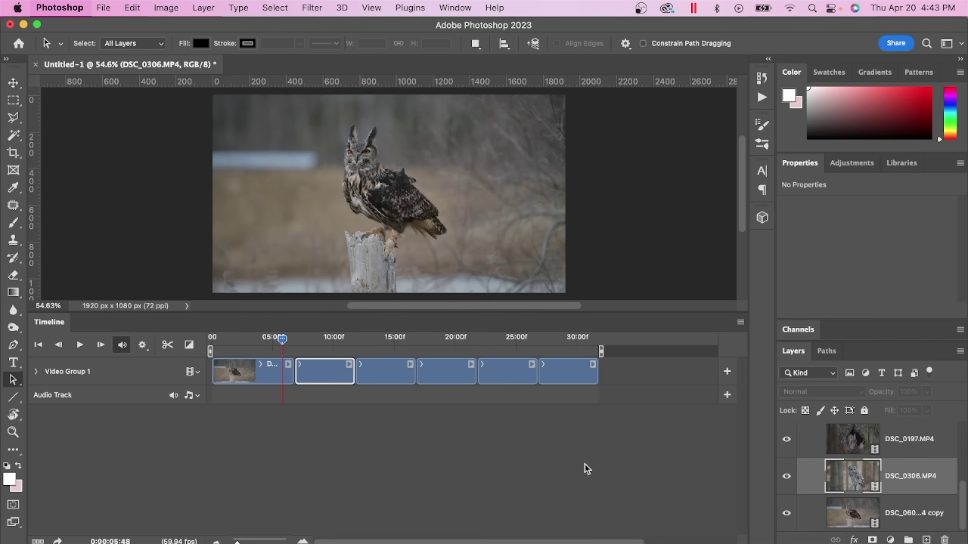
Collapse Video Group 1 in the layers and add a white (ffffff) solid color fill layer above it
{"action": "scroll", "coordinate": [813, 437], "scroll_direction": "up", "scroll_amount": 3}
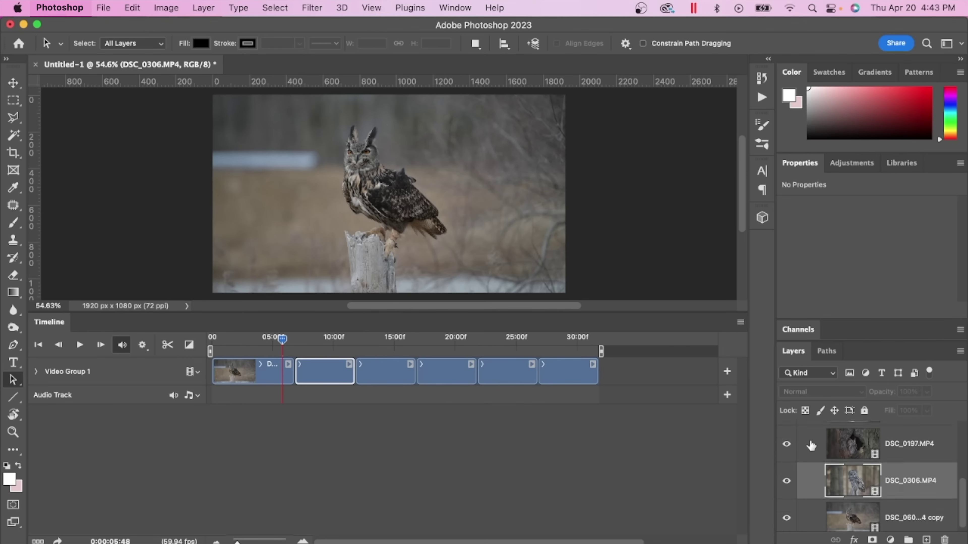
{"action": "left_click", "coordinate": [802, 431]}
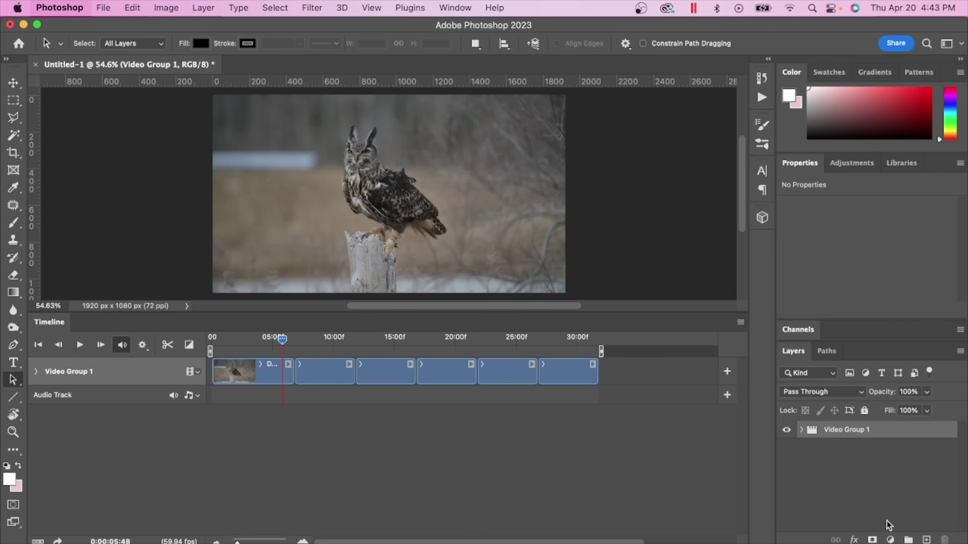
{"action": "left_click", "coordinate": [890, 540]}
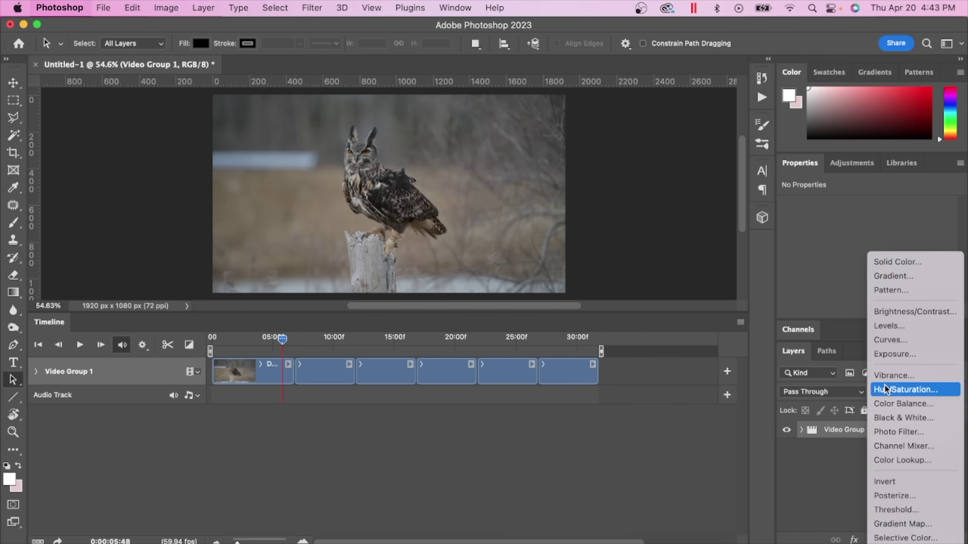
{"action": "left_click", "coordinate": [901, 263]}
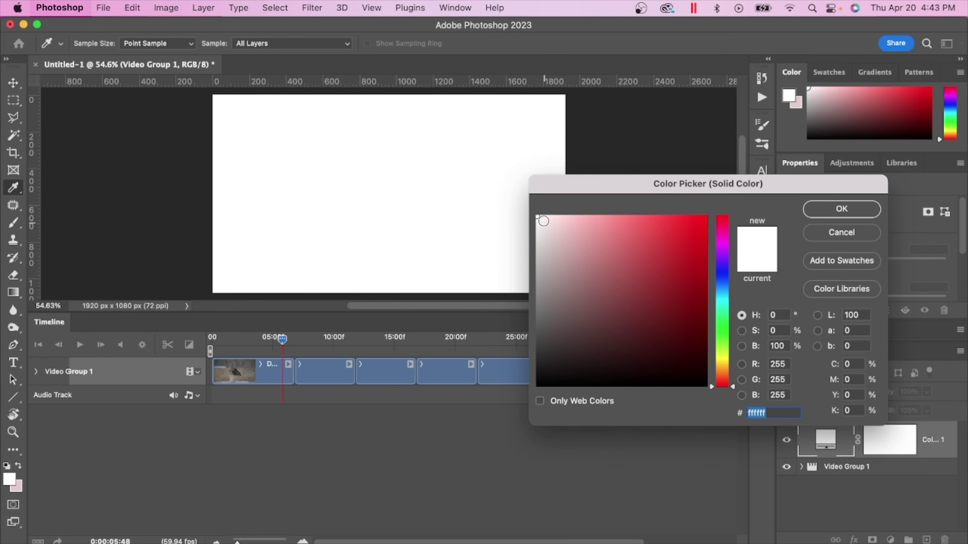
{"action": "left_click", "coordinate": [543, 221]}
{"action": "left_click_drag", "start_coordinate": [545, 221], "coordinate": [537, 219]}
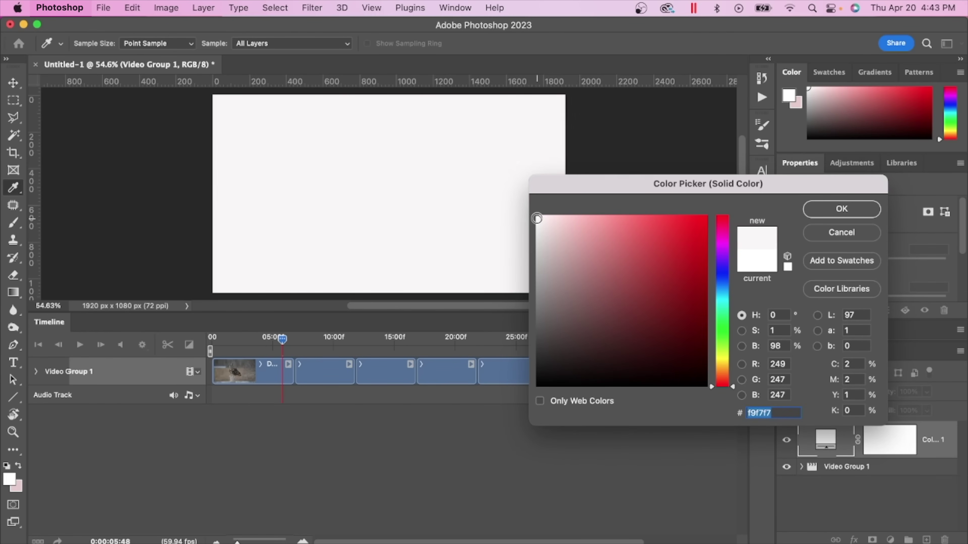
{"action": "left_click", "coordinate": [751, 253]}
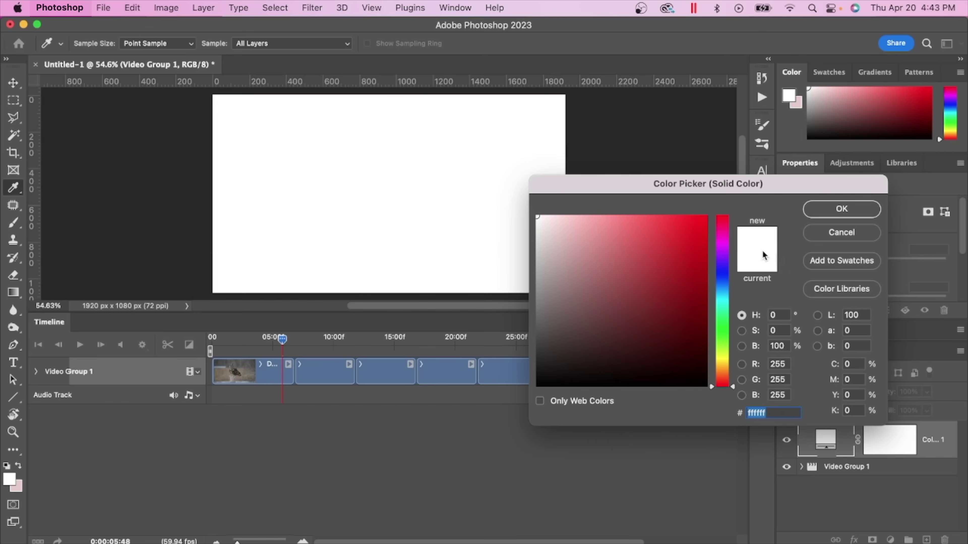
{"action": "left_click", "coordinate": [837, 209]}
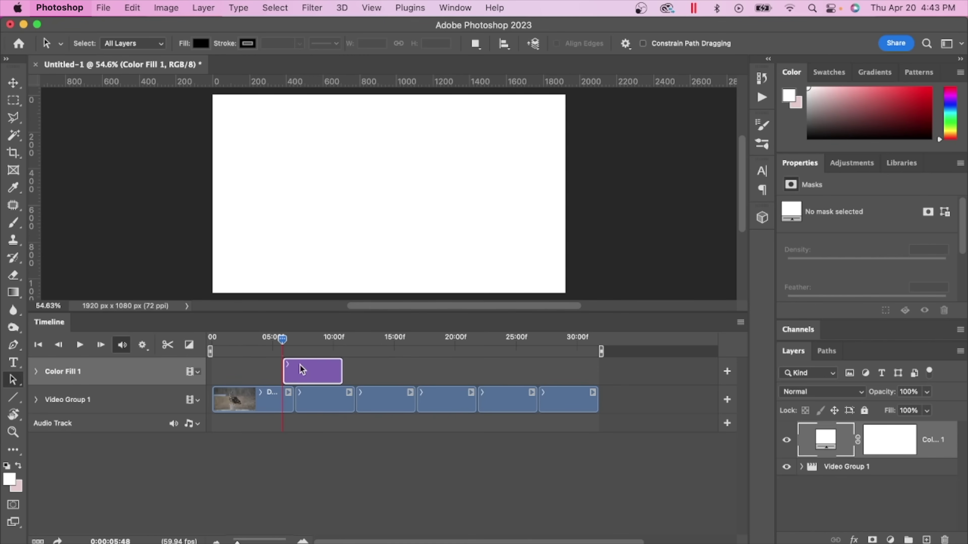
Place the color fill track below Video Group 1 and move its clip to the start of the timeline
{"action": "left_click_drag", "start_coordinate": [303, 368], "coordinate": [236, 368]}
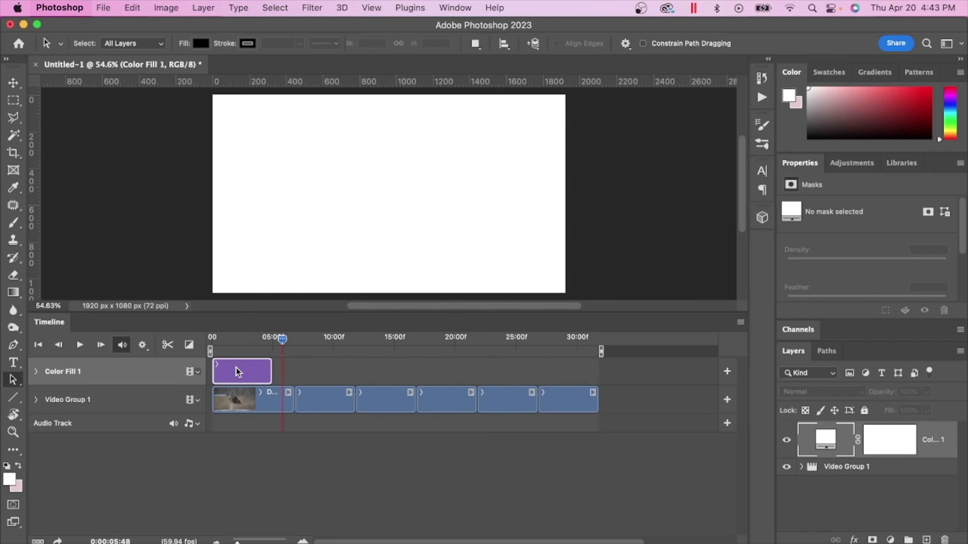
{"action": "left_click_drag", "start_coordinate": [300, 369], "coordinate": [240, 434]}
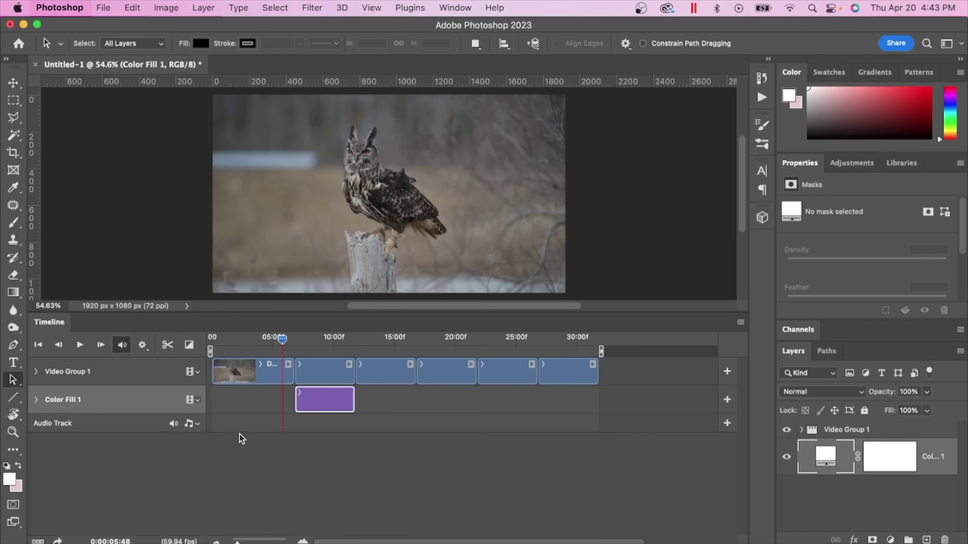
{"action": "left_click_drag", "start_coordinate": [309, 397], "coordinate": [235, 395]}
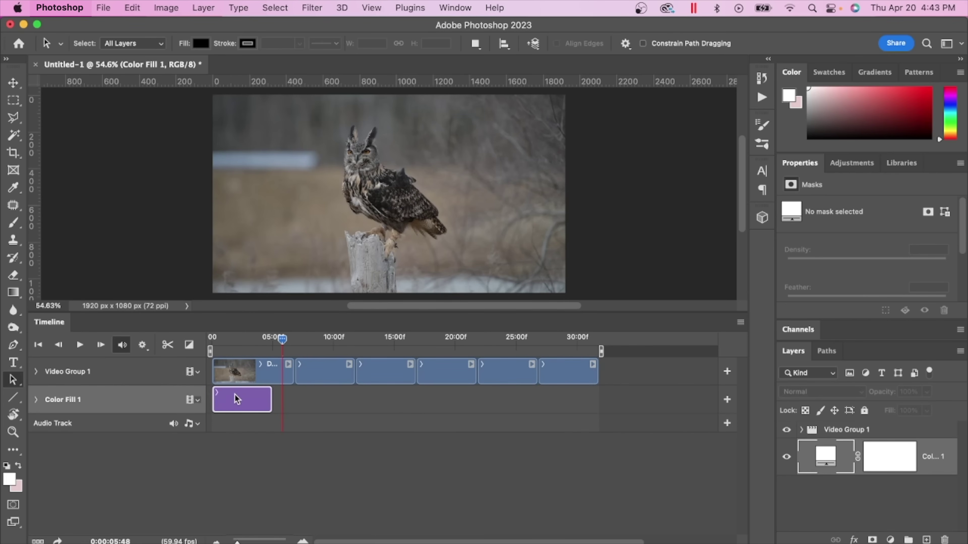
Expand Video Group 1's animation properties and add an opacity keyframe at 0:00:01:09 on the first clip with 0% opacity
{"action": "left_click", "coordinate": [36, 372]}
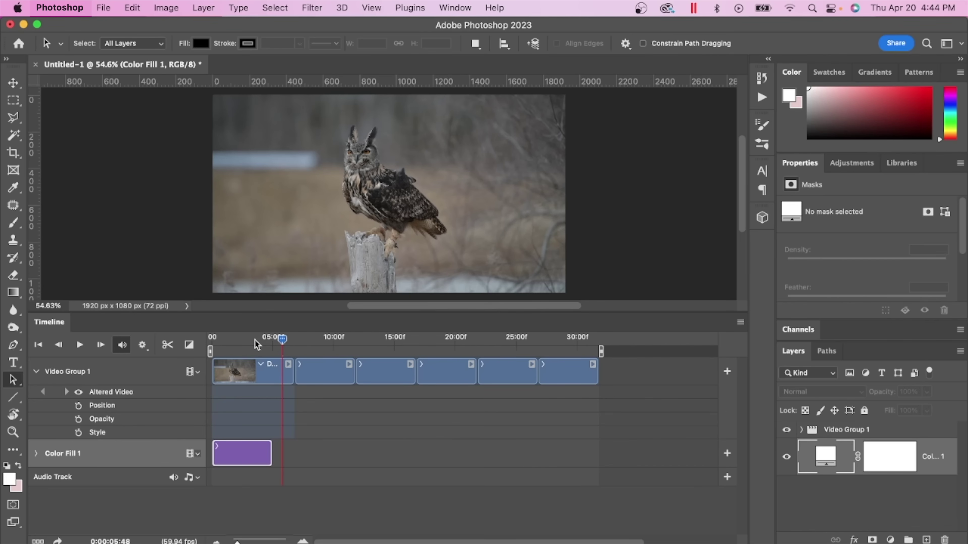
{"action": "left_click_drag", "start_coordinate": [279, 340], "coordinate": [225, 340]}
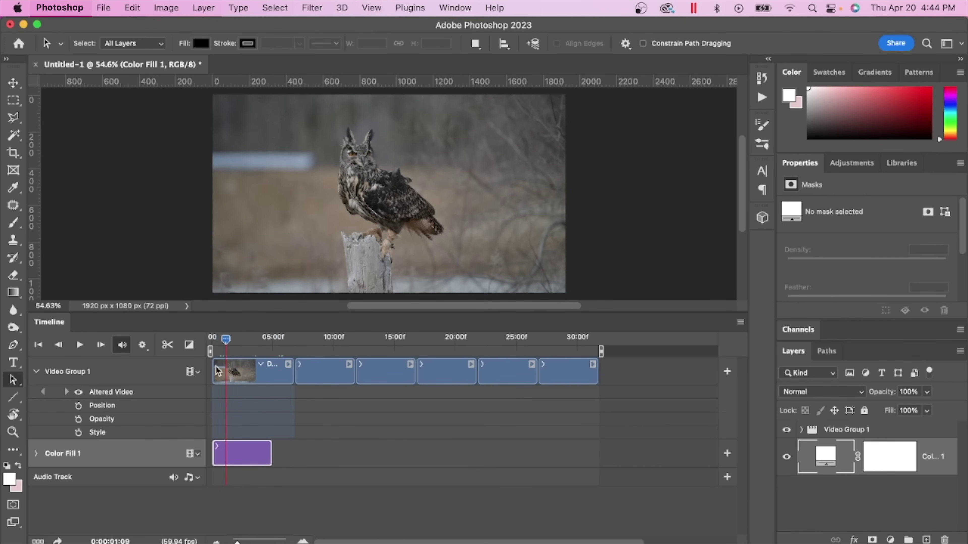
{"action": "left_click", "coordinate": [78, 420]}
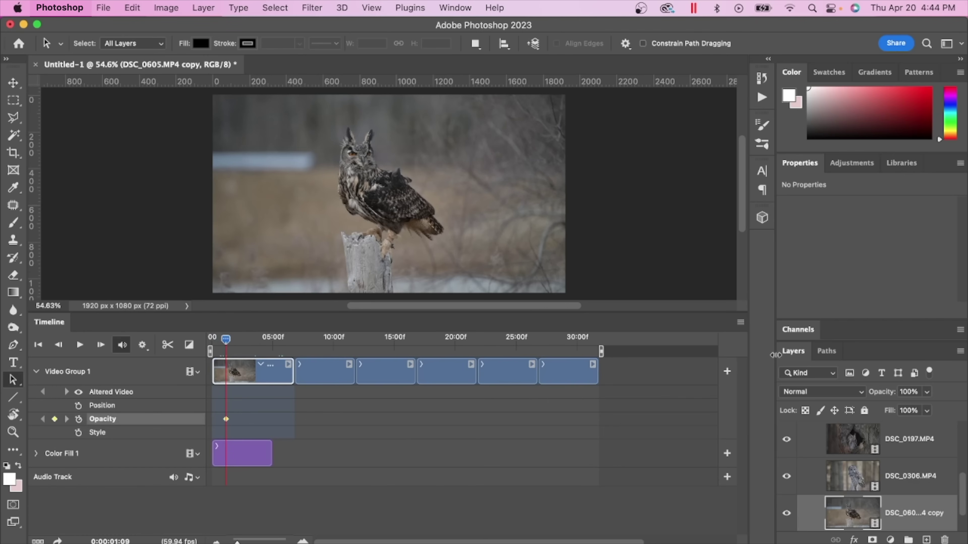
{"action": "left_click", "coordinate": [927, 392]}
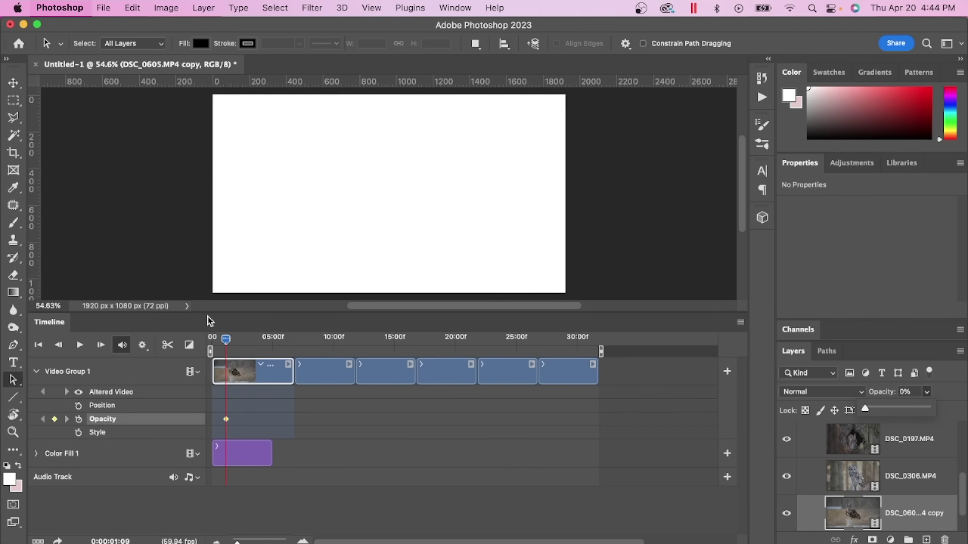
{"action": "left_click", "coordinate": [13, 83]}
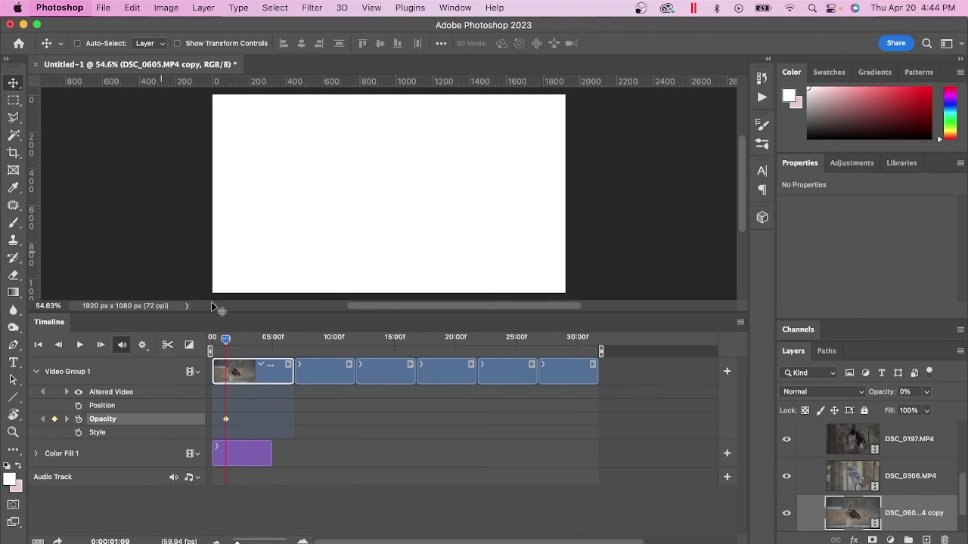
Add a second opacity keyframe to the first clip at 0:00:02:58 with 100% opacity
{"action": "left_click_drag", "start_coordinate": [227, 342], "coordinate": [247, 339]}
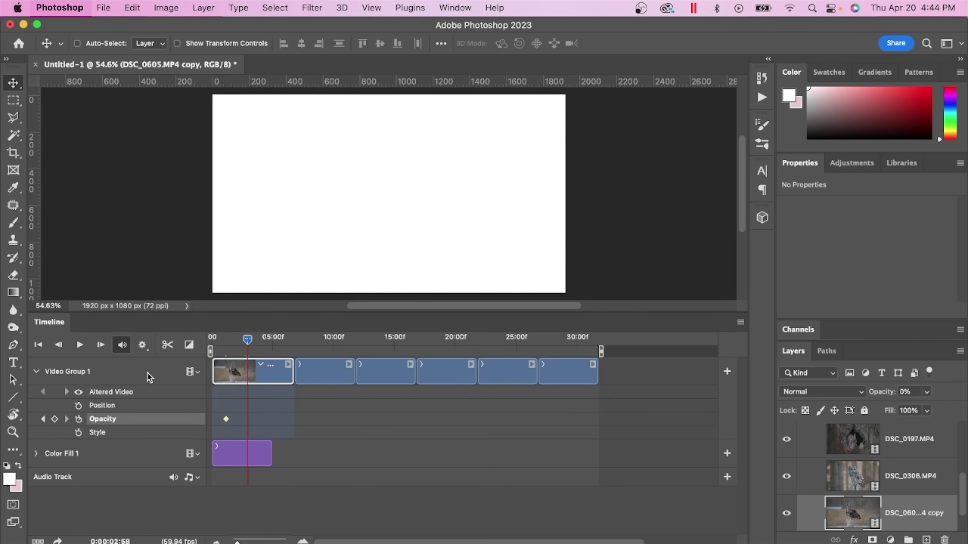
{"action": "left_click", "coordinate": [55, 420]}
{"action": "left_click", "coordinate": [928, 393]}
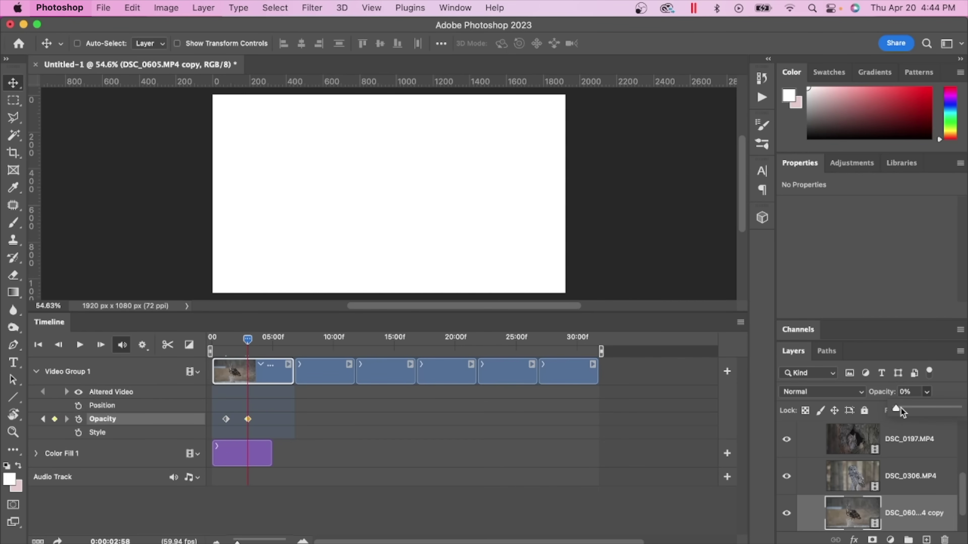
{"action": "left_click_drag", "start_coordinate": [896, 409], "coordinate": [964, 410]}
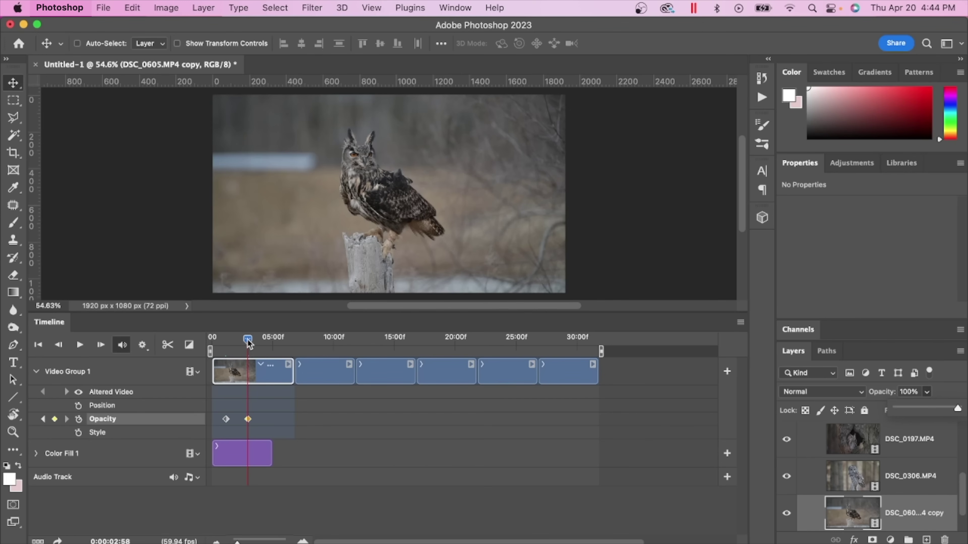
Preview the first clip's fade-in from the start of the timeline and return the playhead to 0:00:00:33
{"action": "left_click_drag", "start_coordinate": [248, 340], "coordinate": [198, 339]}
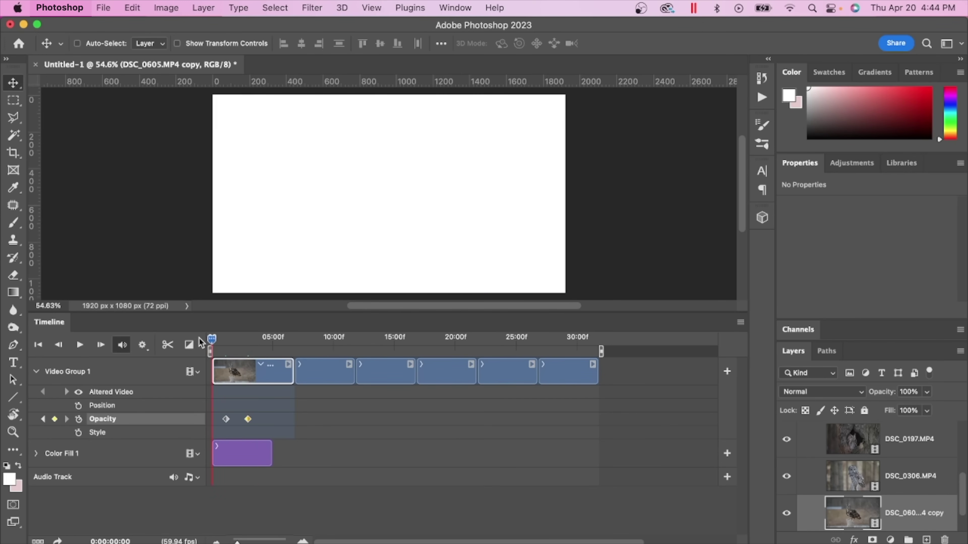
{"action": "left_click", "coordinate": [54, 419]}
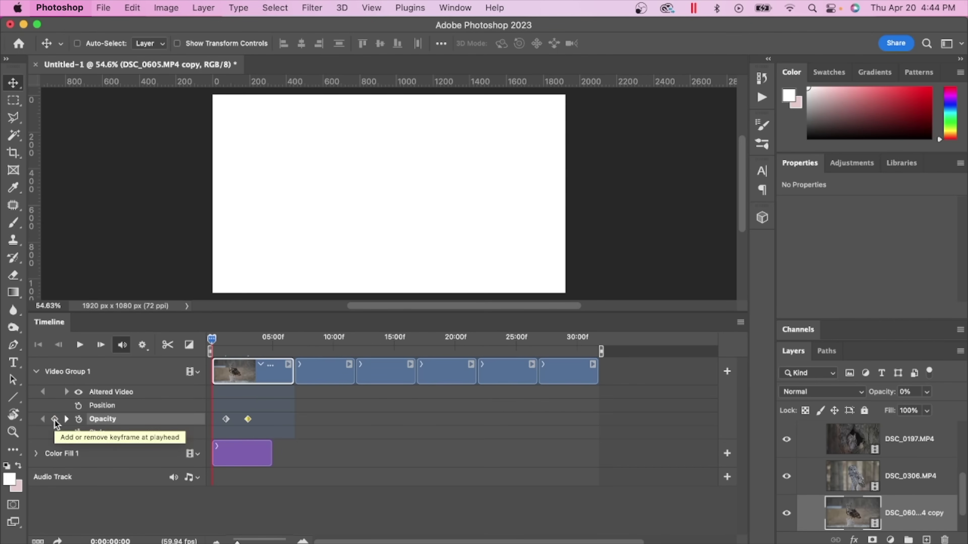
{"action": "left_click", "coordinate": [55, 419]}
{"action": "left_click", "coordinate": [78, 351]}
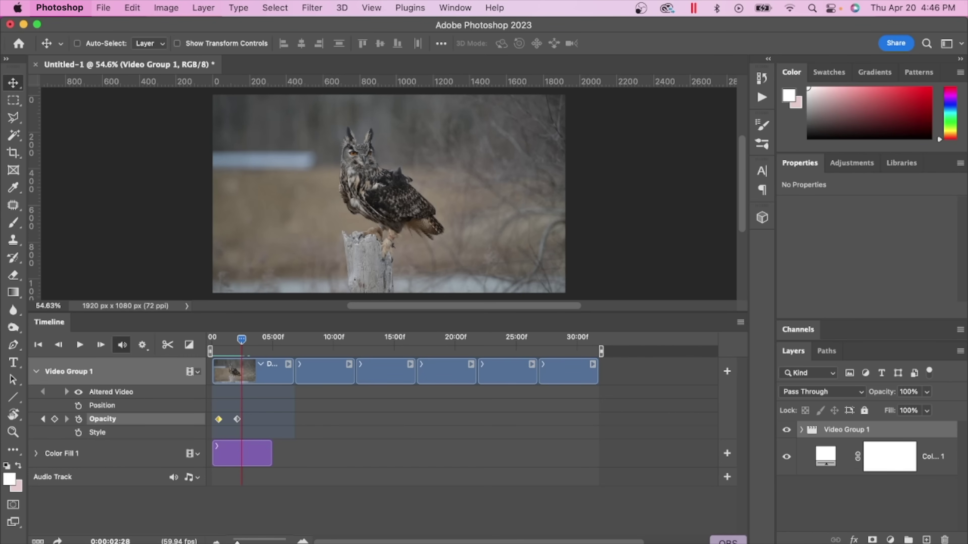
{"action": "left_click_drag", "start_coordinate": [241, 339], "coordinate": [219, 351]}
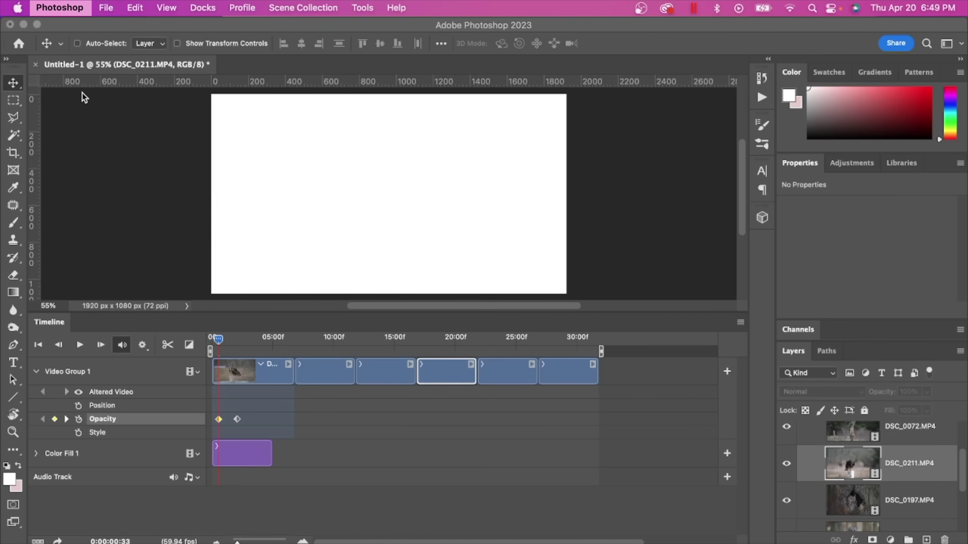
With the arrow selection tool active, move the playhead to 0:00:14:24 and select the third clip, DSC_0197.MP4, in Video Group 1
{"action": "left_click", "coordinate": [82, 96]}
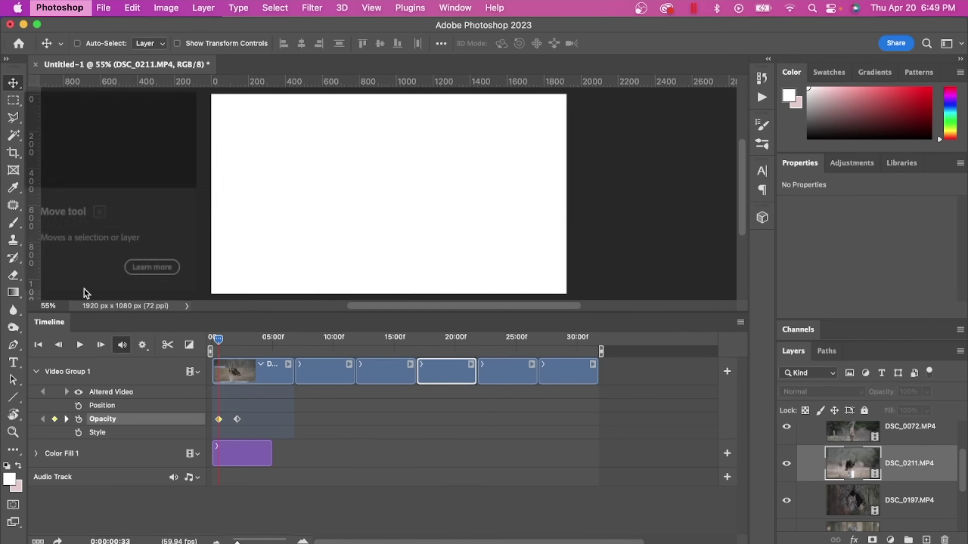
{"action": "left_click", "coordinate": [13, 380]}
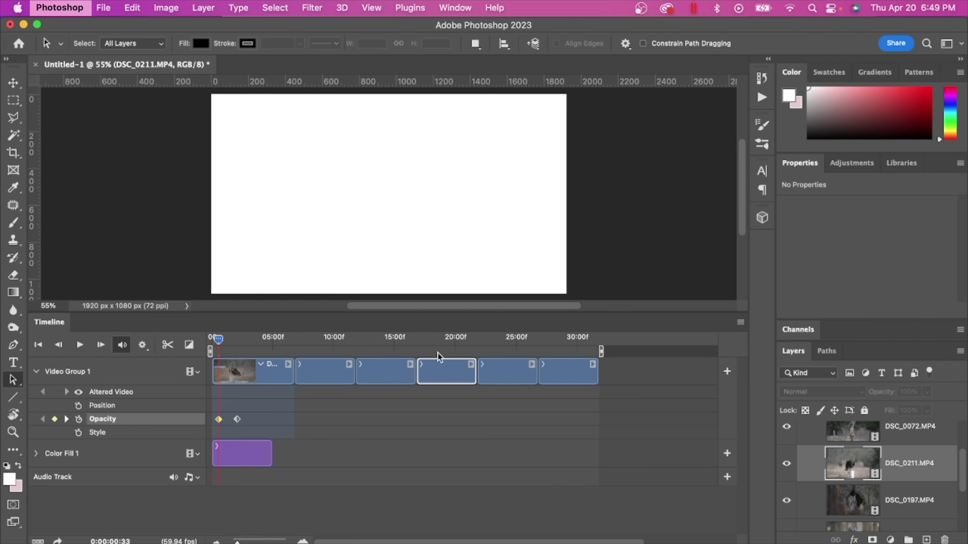
{"action": "left_click", "coordinate": [436, 343]}
{"action": "left_click", "coordinate": [387, 340]}
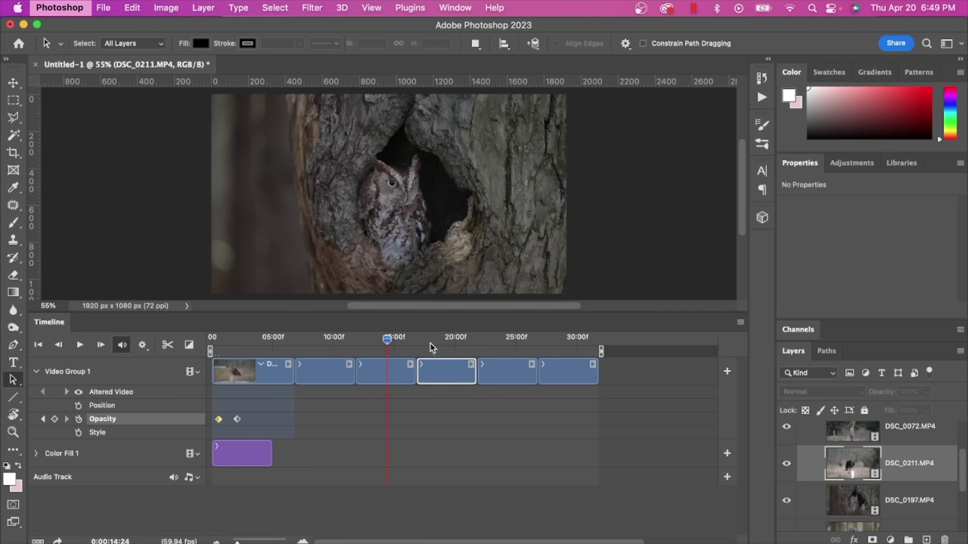
{"action": "left_click", "coordinate": [386, 375]}
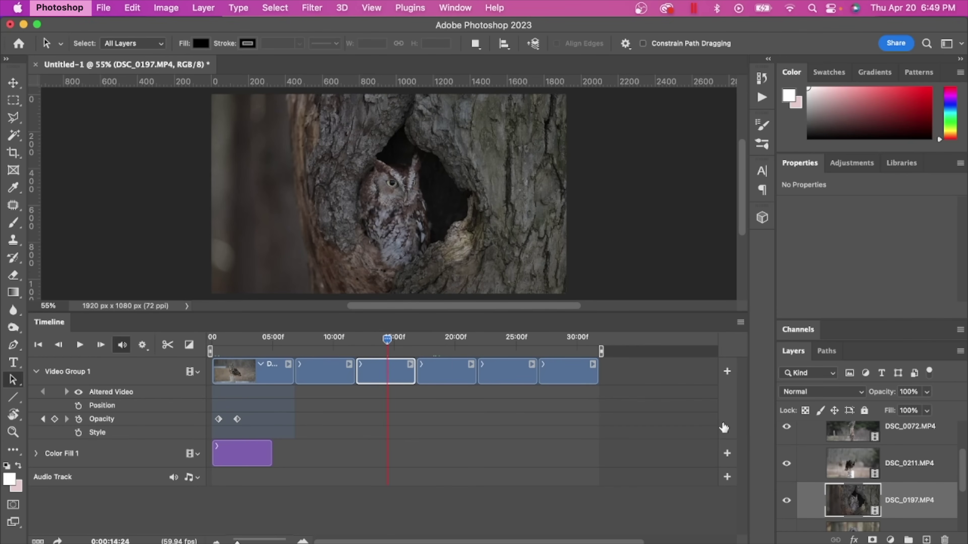
Add a Levels adjustment layer to the DSC_0197.MP4 clip and apply the automatic levels correction
{"action": "left_click", "coordinate": [891, 540]}
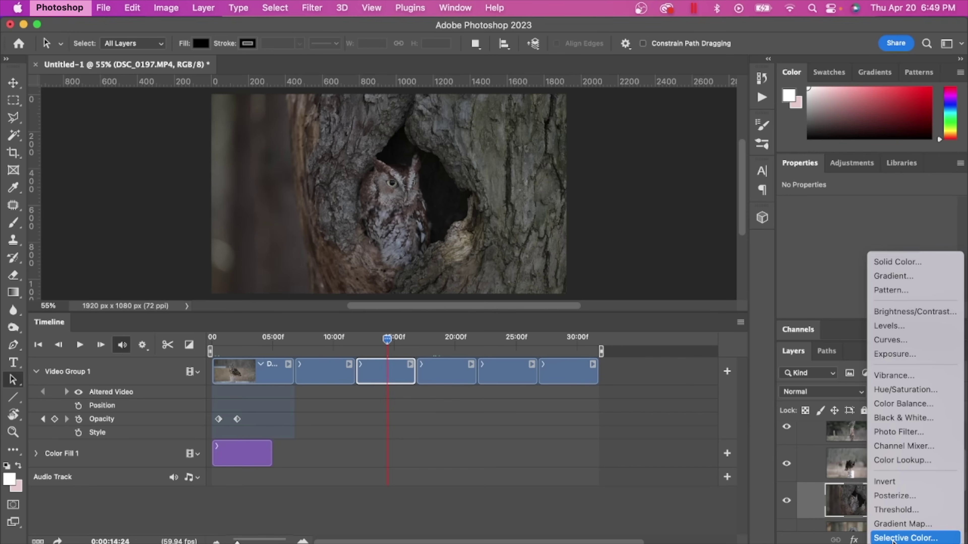
{"action": "left_click", "coordinate": [904, 325]}
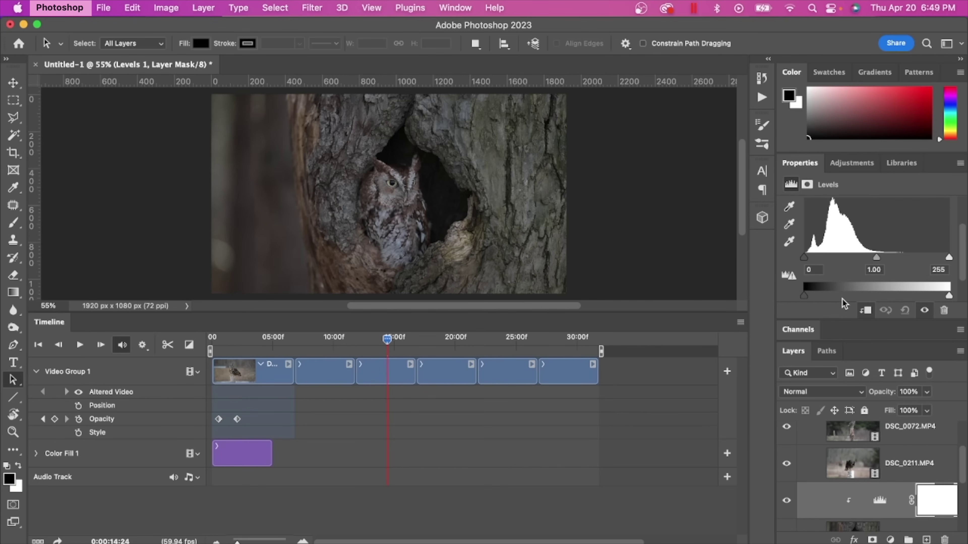
{"action": "mouse_move", "coordinate": [805, 296]}
{"action": "left_mouse_down"}
{"action": "mouse_move", "coordinate": [825, 297]}
{"action": "mouse_move", "coordinate": [803, 297]}
{"action": "left_mouse_up"}
{"action": "left_click_drag", "start_coordinate": [937, 295], "coordinate": [953, 291]}
{"action": "scroll", "coordinate": [921, 263], "scroll_direction": "up", "scroll_amount": 2}
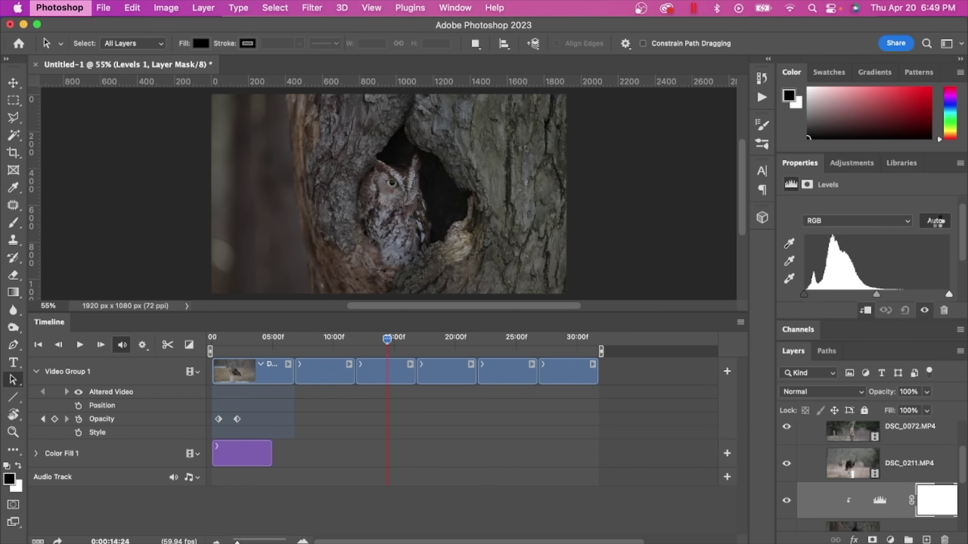
{"action": "left_click", "coordinate": [937, 221]}
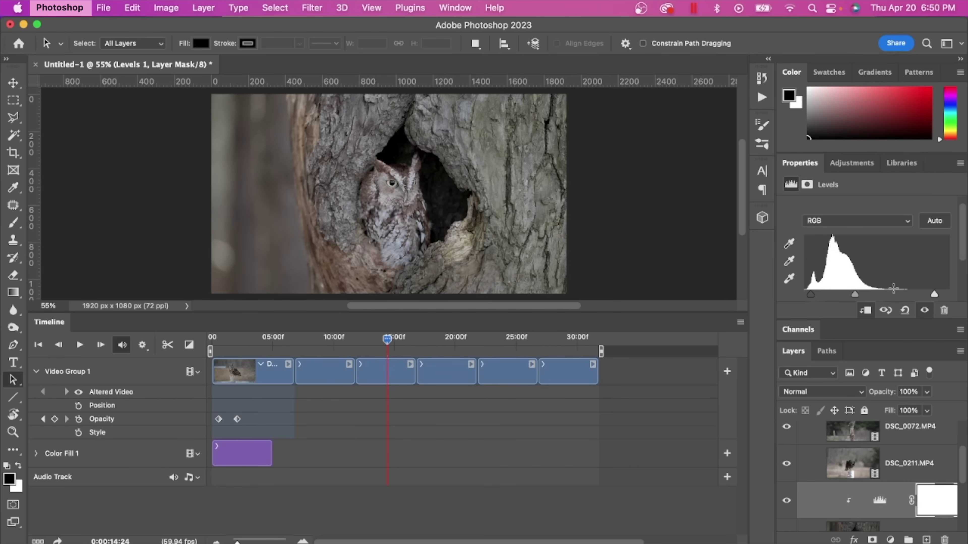
{"action": "scroll", "coordinate": [893, 289], "scroll_direction": "down", "scroll_amount": 1}
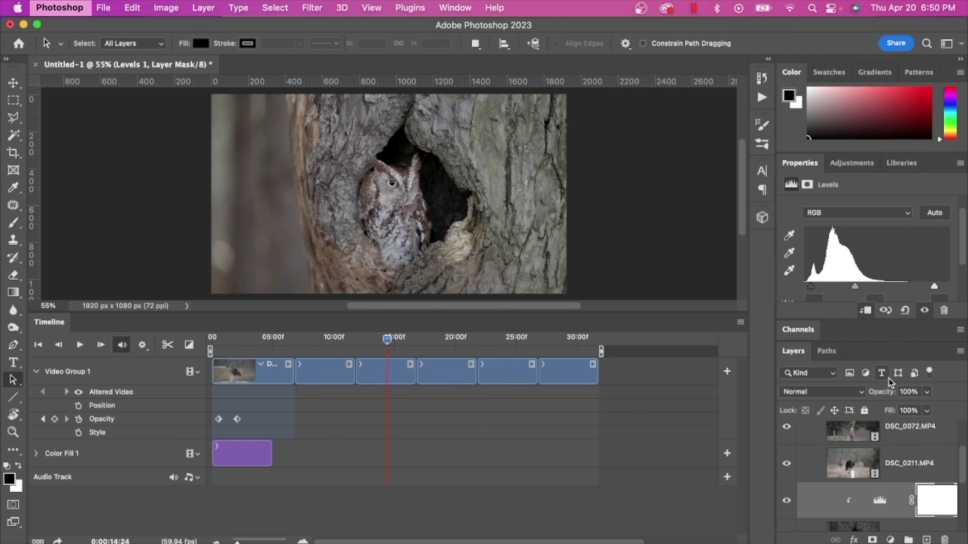
Delete the layer mask from the Levels adjustment layer
{"action": "left_click_drag", "start_coordinate": [927, 505], "coordinate": [944, 539]}
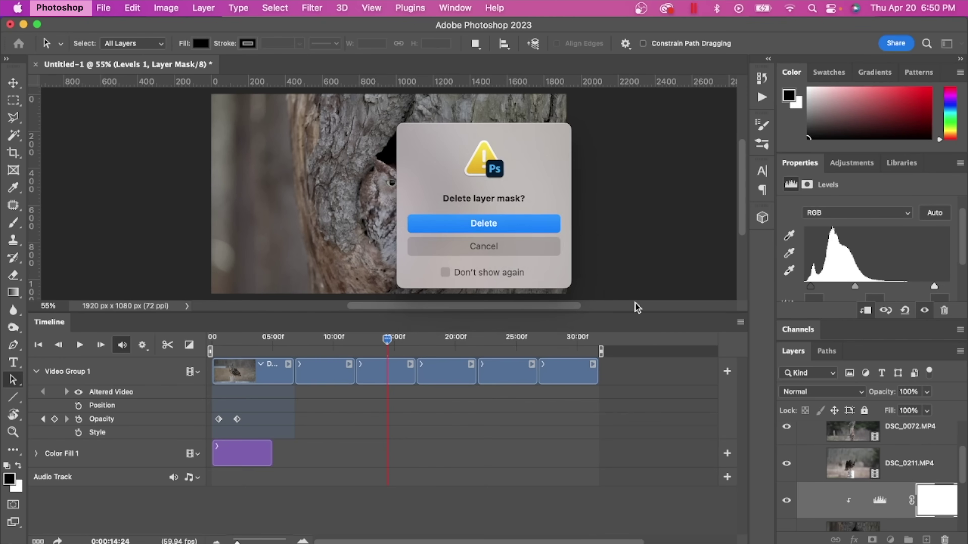
{"action": "left_click", "coordinate": [519, 229]}
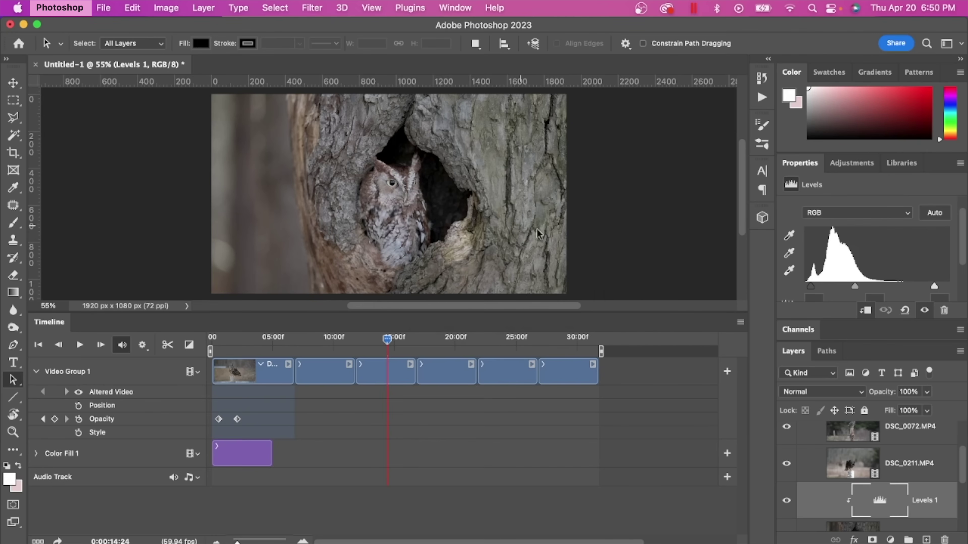
Add a Curves adjustment layer with one extra curve point above the Levels layer and delete its layer mask
{"action": "left_click", "coordinate": [887, 539]}
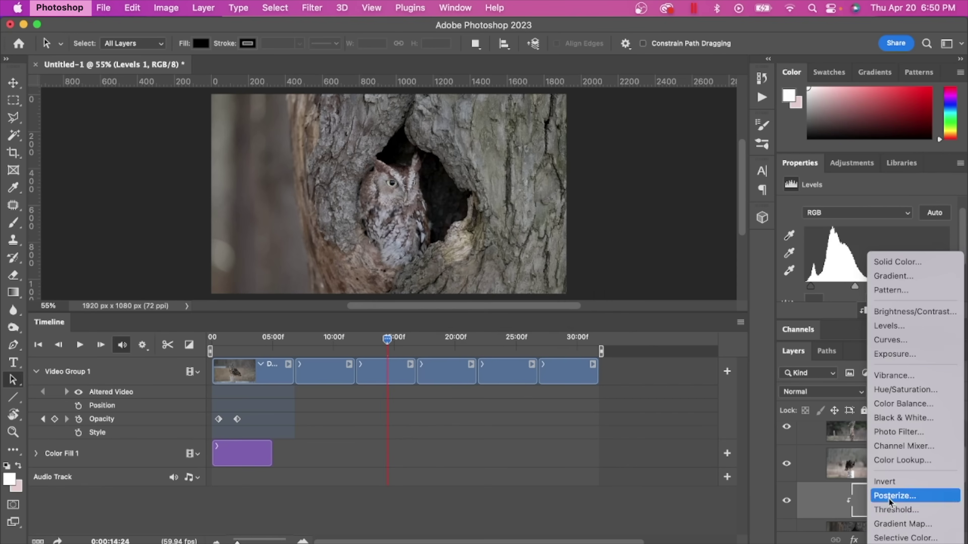
{"action": "left_click", "coordinate": [894, 340]}
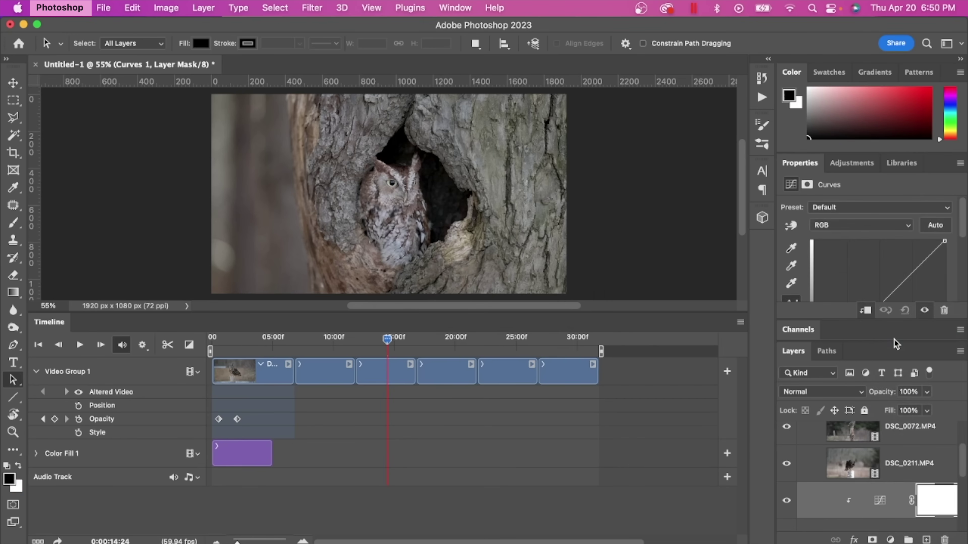
{"action": "scroll", "coordinate": [883, 275], "scroll_direction": "down", "scroll_amount": 1}
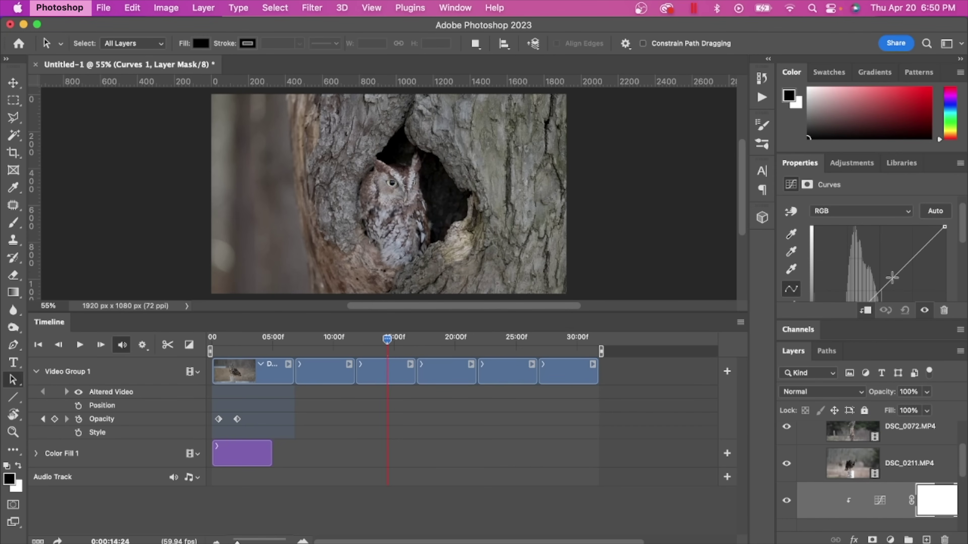
{"action": "mouse_move", "coordinate": [892, 277]}
{"action": "left_mouse_down"}
{"action": "mouse_move", "coordinate": [887, 266]}
{"action": "mouse_move", "coordinate": [895, 272]}
{"action": "left_mouse_up"}
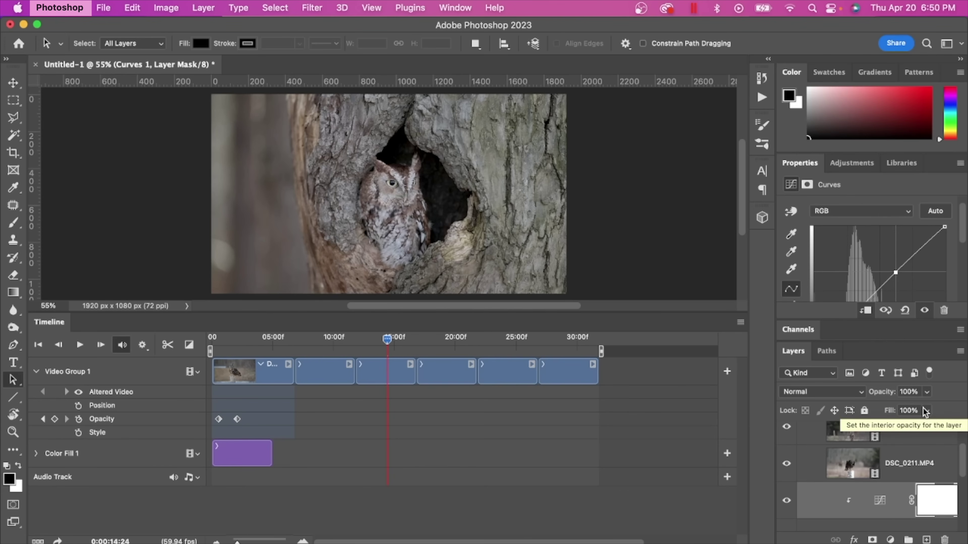
{"action": "left_click_drag", "start_coordinate": [928, 502], "coordinate": [943, 538]}
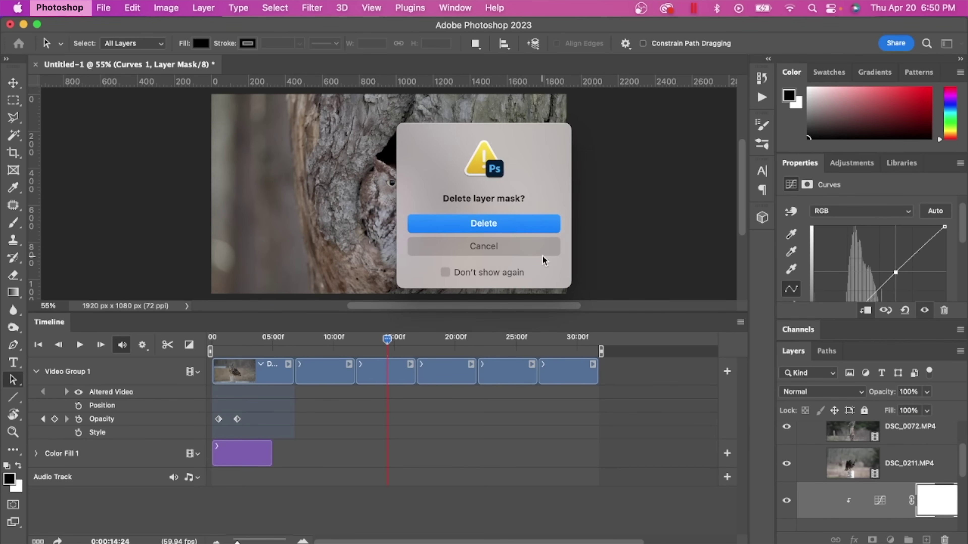
{"action": "left_click", "coordinate": [513, 228]}
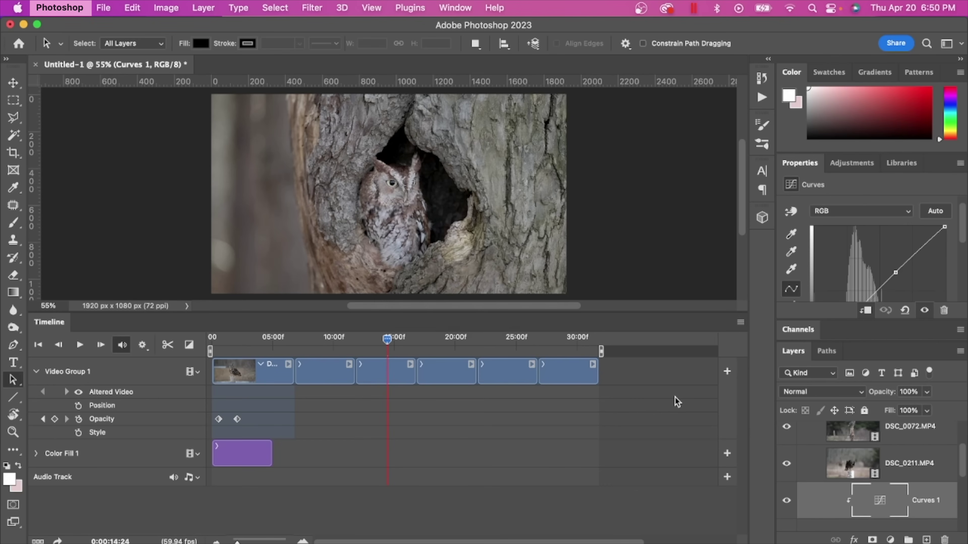
Move the playhead back to 0:00:10:24 and delete the Curves adjustment layer
{"action": "left_click_drag", "start_coordinate": [389, 343], "coordinate": [339, 342]}
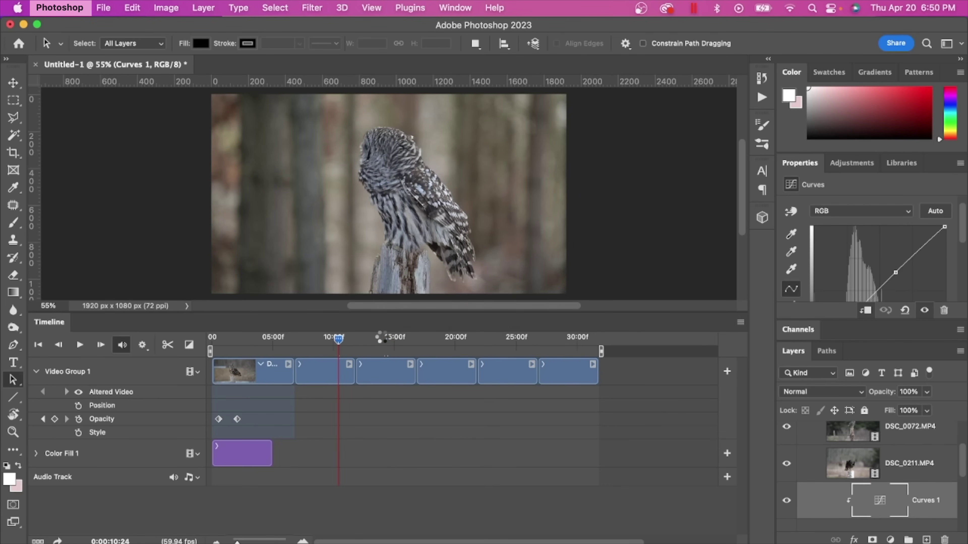
{"action": "left_click_drag", "start_coordinate": [917, 495], "coordinate": [944, 539]}
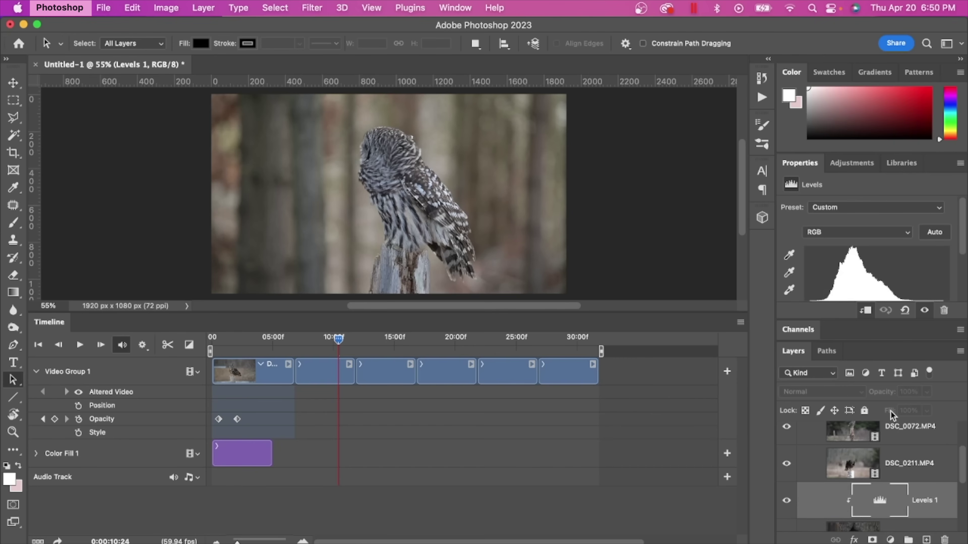
Add an Exposure adjustment layer above the Levels layer and set its exposure to -0.73
{"action": "left_click", "coordinate": [893, 539]}
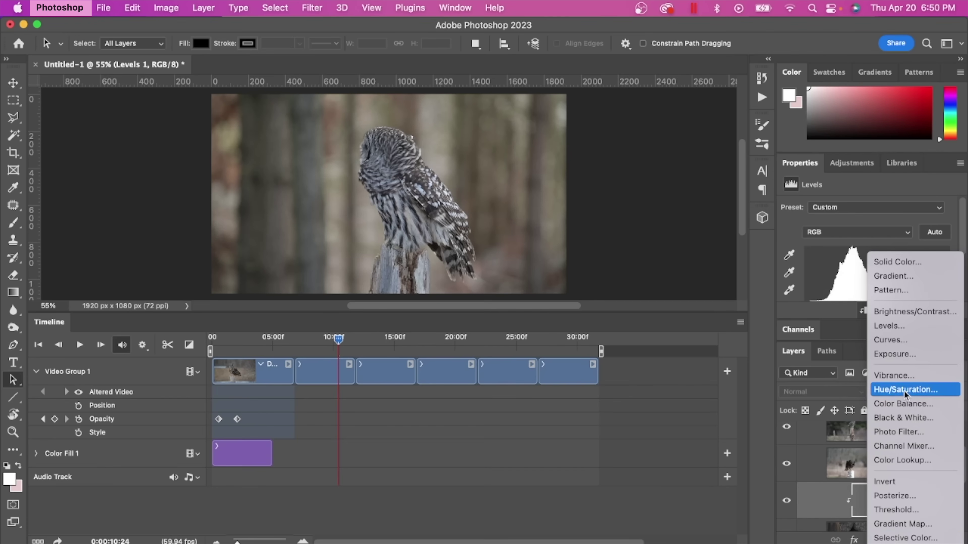
{"action": "left_click", "coordinate": [900, 356]}
{"action": "mouse_move", "coordinate": [869, 243]}
{"action": "left_mouse_down"}
{"action": "mouse_move", "coordinate": [879, 242]}
{"action": "mouse_move", "coordinate": [858, 245]}
{"action": "left_mouse_up"}
Select the DSC_0197.MP4 layer, with the playhead at 0:00:15:20 and the whole frame fitted on screen
{"action": "scroll", "coordinate": [872, 397], "scroll_direction": "down", "scroll_amount": 3}
{"action": "scroll", "coordinate": [879, 469], "scroll_direction": "down", "scroll_amount": 3}
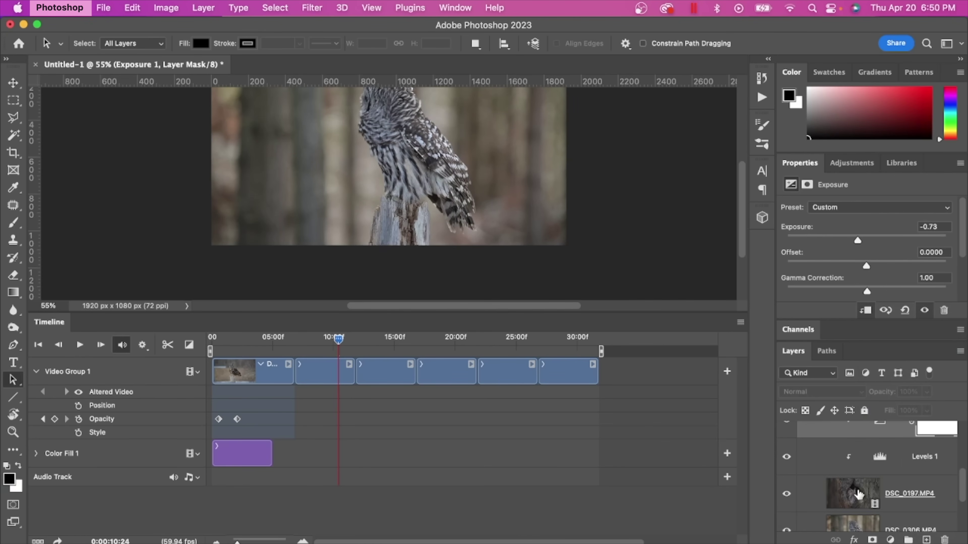
{"action": "left_click", "coordinate": [858, 495]}
{"action": "left_click", "coordinate": [399, 340]}
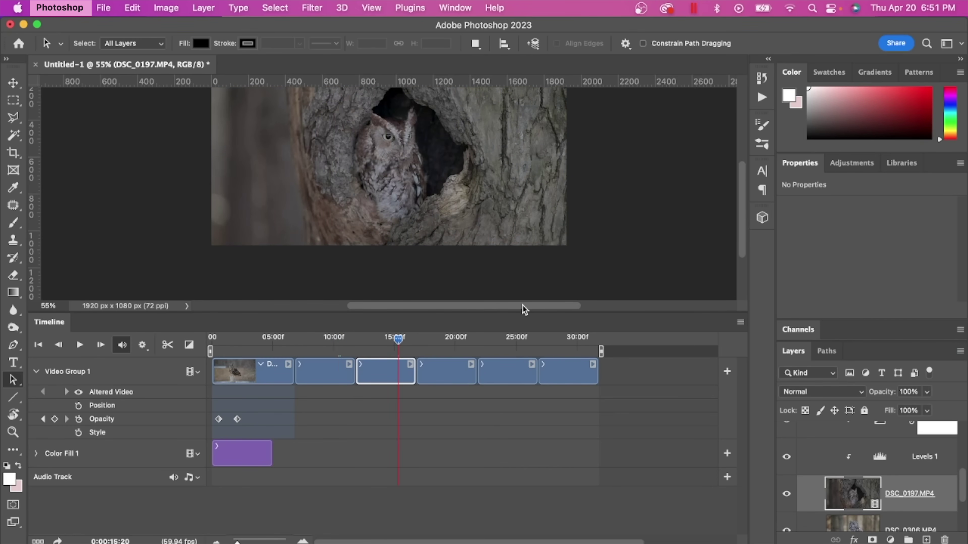
{"action": "key", "text": "super+0"}
Delete the Exposure and Levels adjustment layers above the DSC_0197.MP4 layer
{"action": "scroll", "coordinate": [860, 441], "scroll_direction": "up", "scroll_amount": 3}
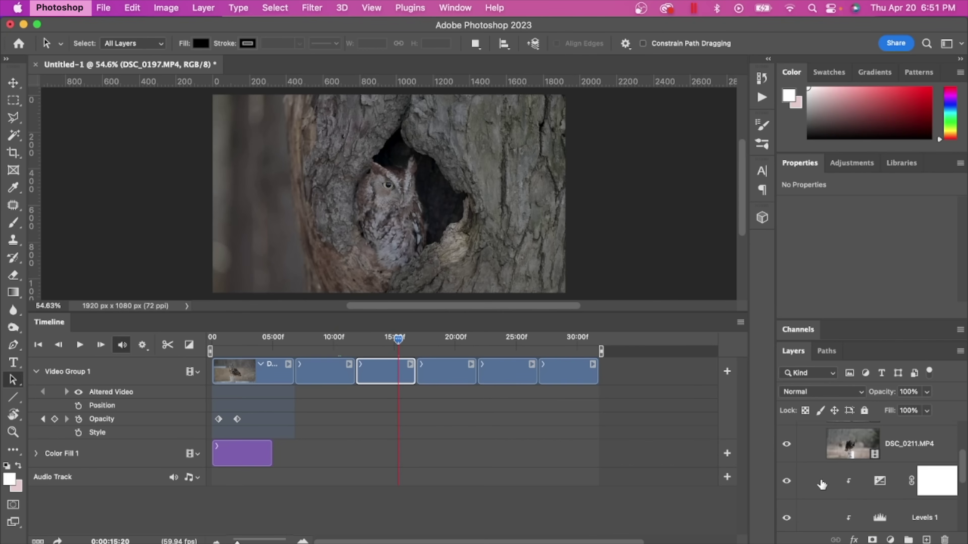
{"action": "left_click_drag", "start_coordinate": [812, 485], "coordinate": [945, 539]}
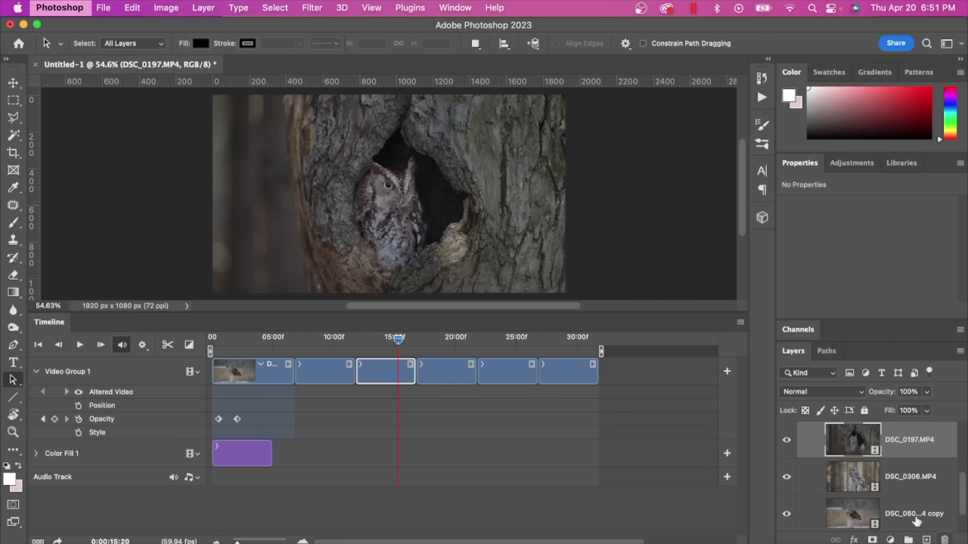
{"action": "scroll", "coordinate": [899, 462], "scroll_direction": "up", "scroll_amount": 1}
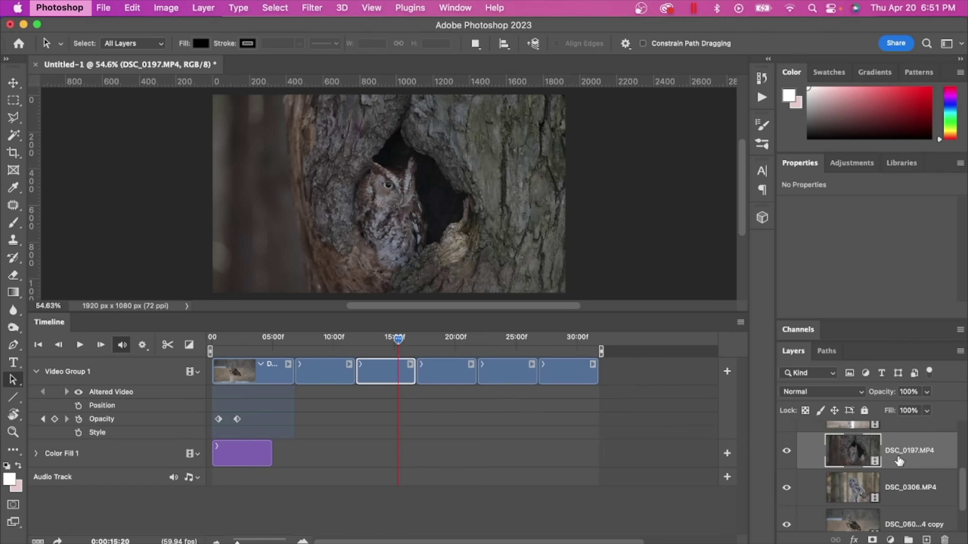
Try a Hue/Saturation adjustment layer on DSC_0197.MP4 with Greens at hue +8, saturation +8 and lightness +5, and delete the layer
{"action": "left_click", "coordinate": [890, 539]}
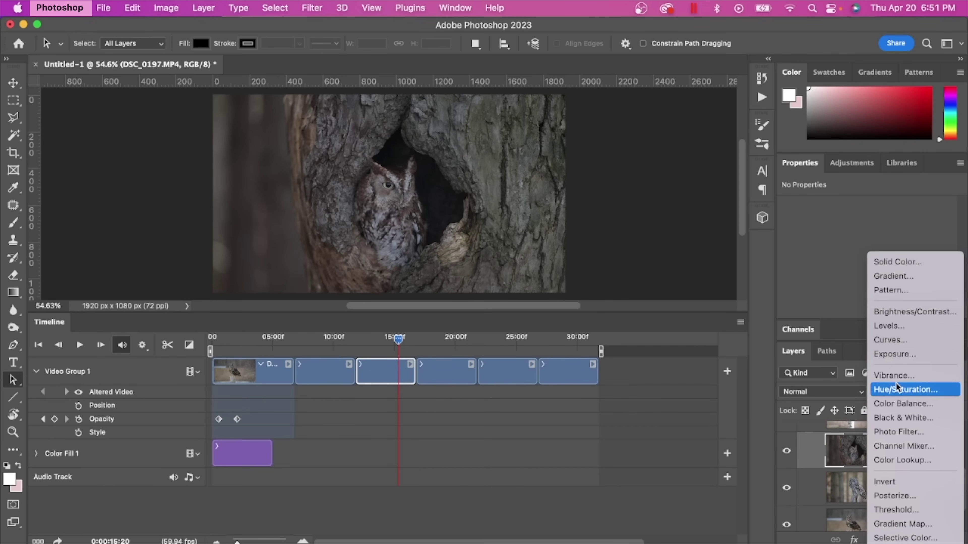
{"action": "left_click", "coordinate": [900, 390]}
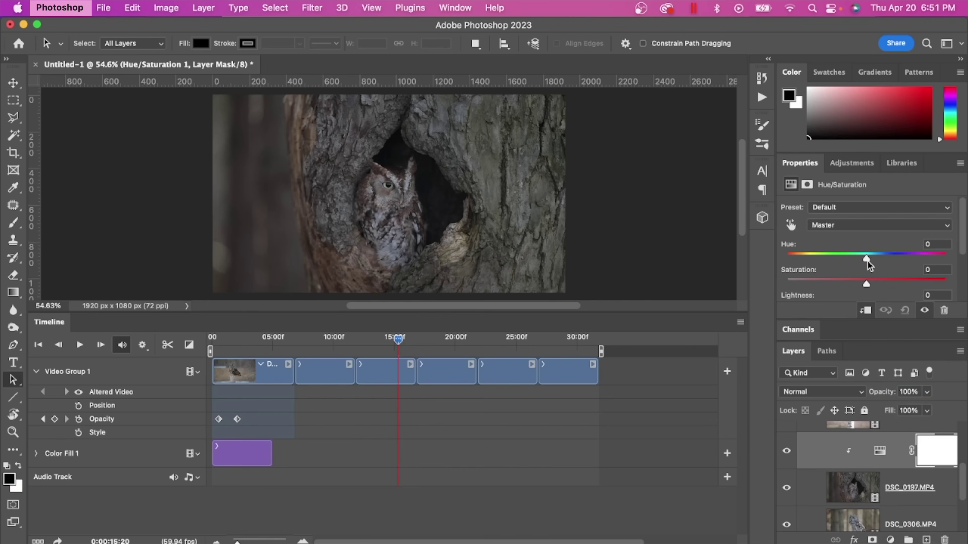
{"action": "left_click", "coordinate": [893, 227]}
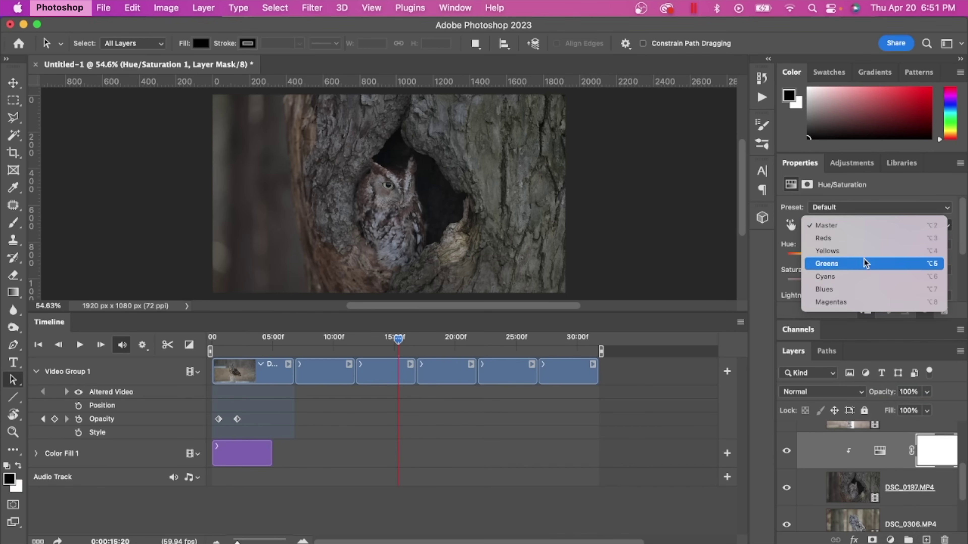
{"action": "left_click", "coordinate": [854, 268]}
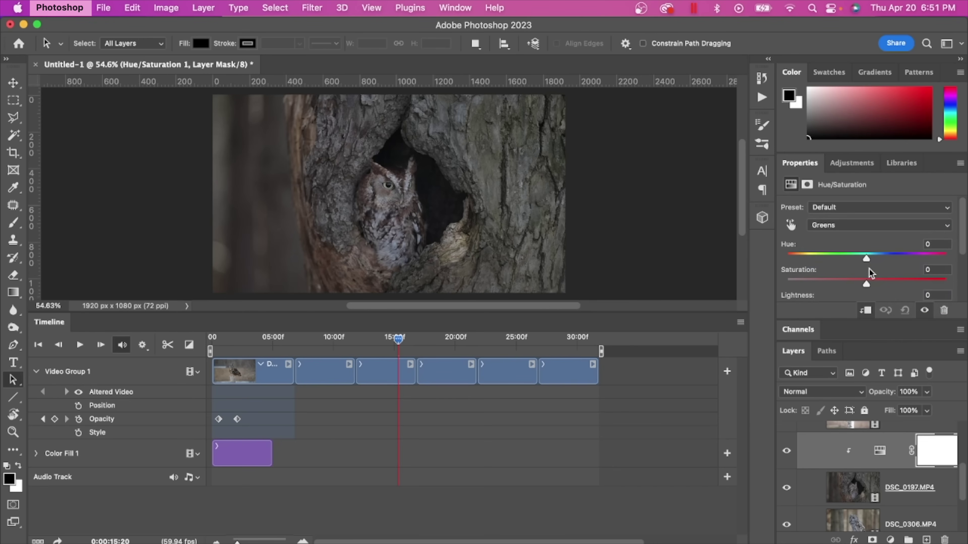
{"action": "left_click_drag", "start_coordinate": [867, 262], "coordinate": [873, 284]}
{"action": "scroll", "coordinate": [873, 280], "scroll_direction": "down", "scroll_amount": 2}
{"action": "mouse_move", "coordinate": [866, 273]}
{"action": "left_mouse_down"}
{"action": "mouse_move", "coordinate": [930, 273]}
{"action": "mouse_move", "coordinate": [871, 281]}
{"action": "left_mouse_up"}
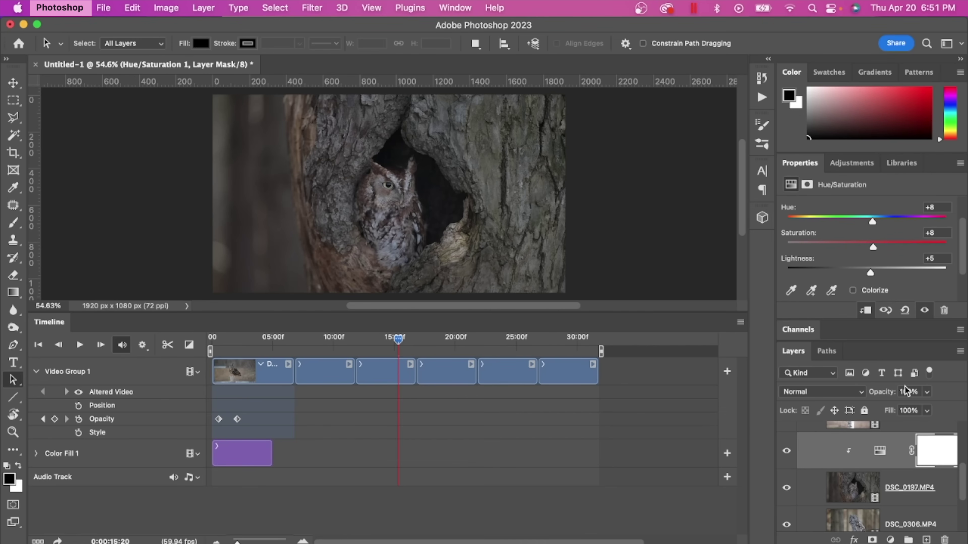
{"action": "left_click_drag", "start_coordinate": [909, 443], "coordinate": [944, 538]}
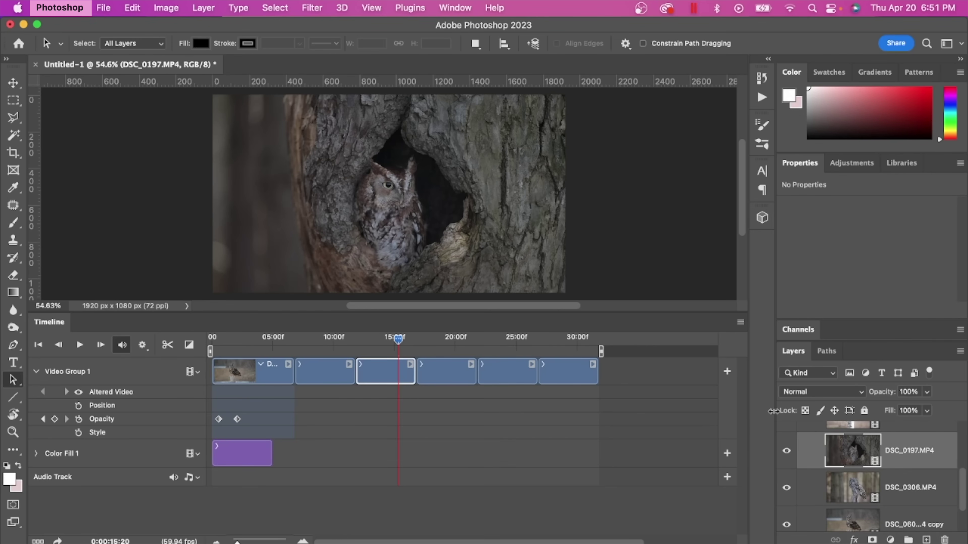
Add a Black & White adjustment layer to DSC_0197.MP4 and set Yellows to 46 and Reds to 48
{"action": "left_click", "coordinate": [891, 539]}
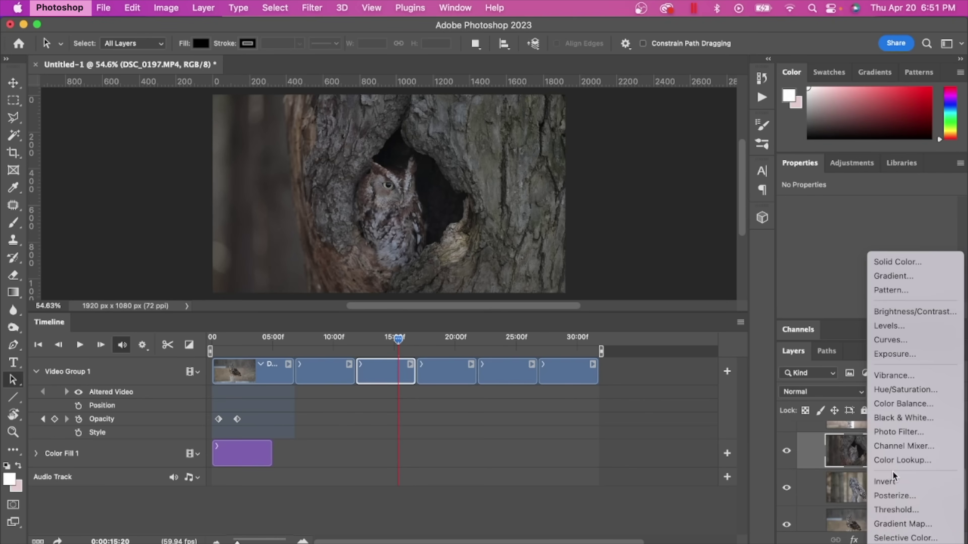
{"action": "left_click", "coordinate": [899, 417]}
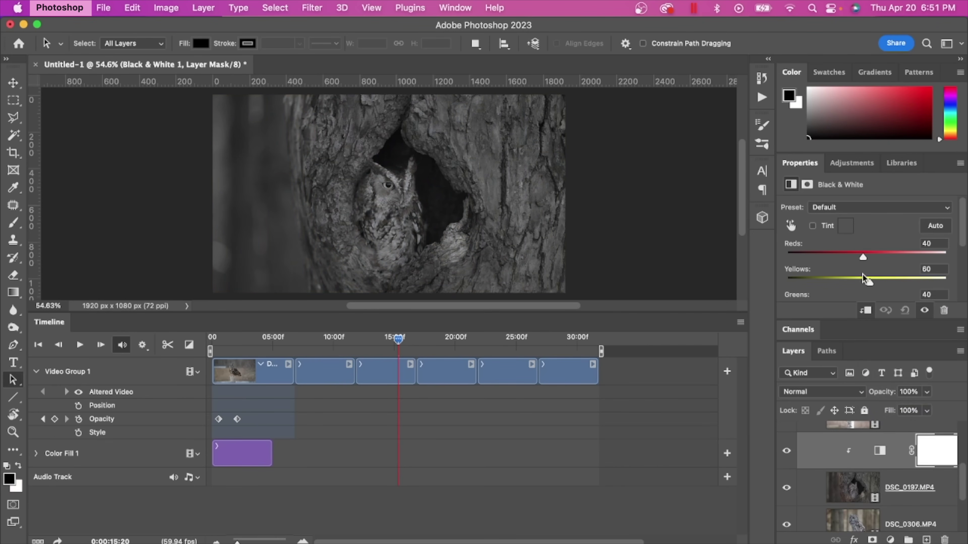
{"action": "scroll", "coordinate": [875, 288], "scroll_direction": "down", "scroll_amount": 2}
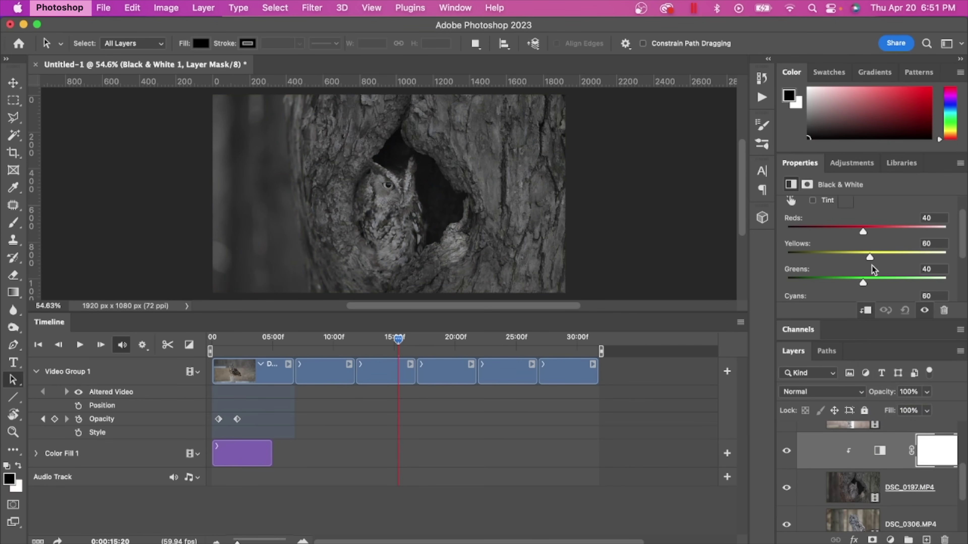
{"action": "left_click_drag", "start_coordinate": [871, 259], "coordinate": [865, 233]}
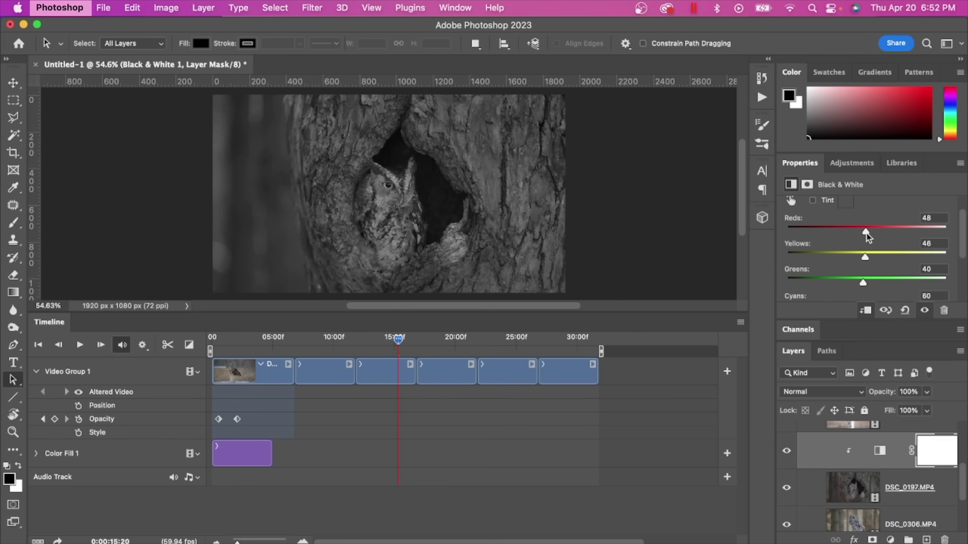
Delete the Black & White adjustment layer from DSC_0197.MP4 and collapse Video Group 1 in the layer stack
{"action": "left_click_drag", "start_coordinate": [897, 452], "coordinate": [944, 540]}
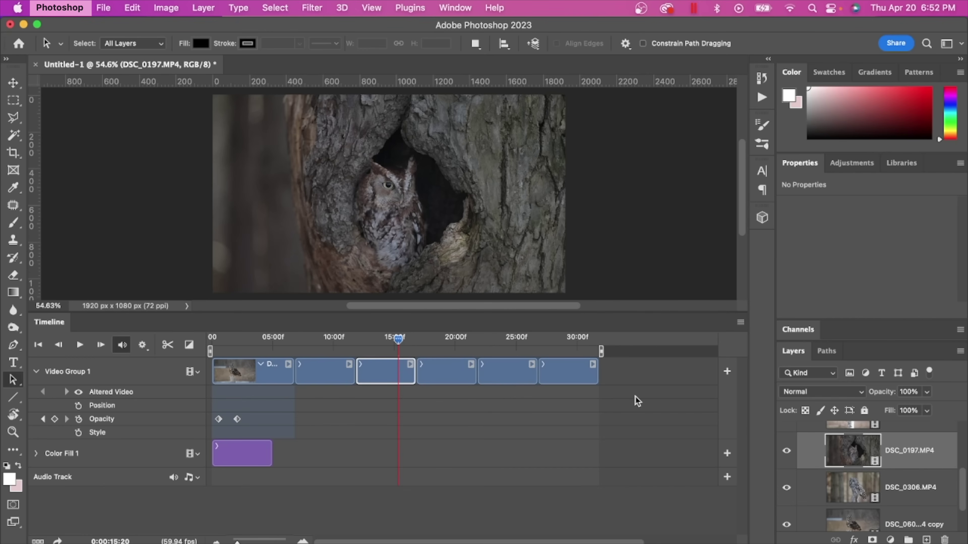
{"action": "scroll", "coordinate": [823, 468], "scroll_direction": "up", "scroll_amount": 5}
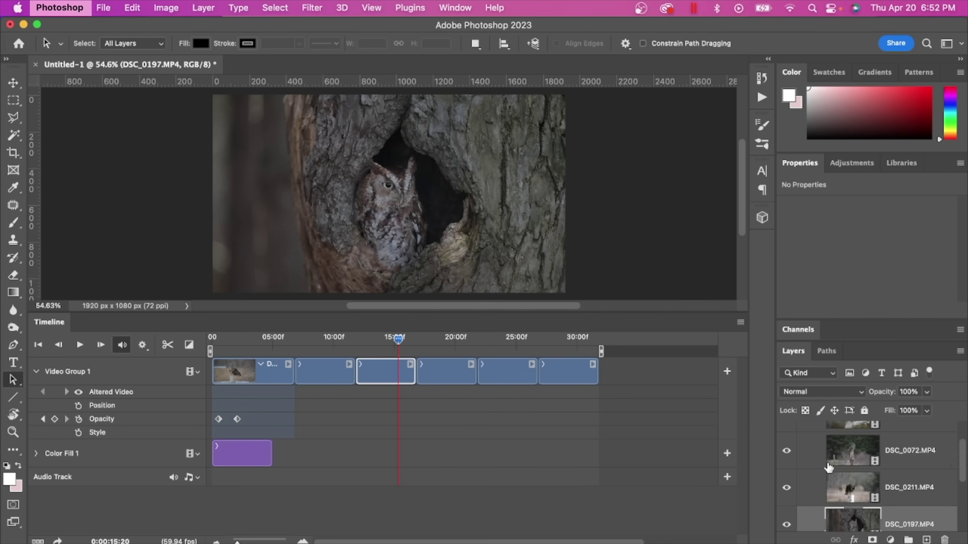
{"action": "left_click", "coordinate": [801, 429]}
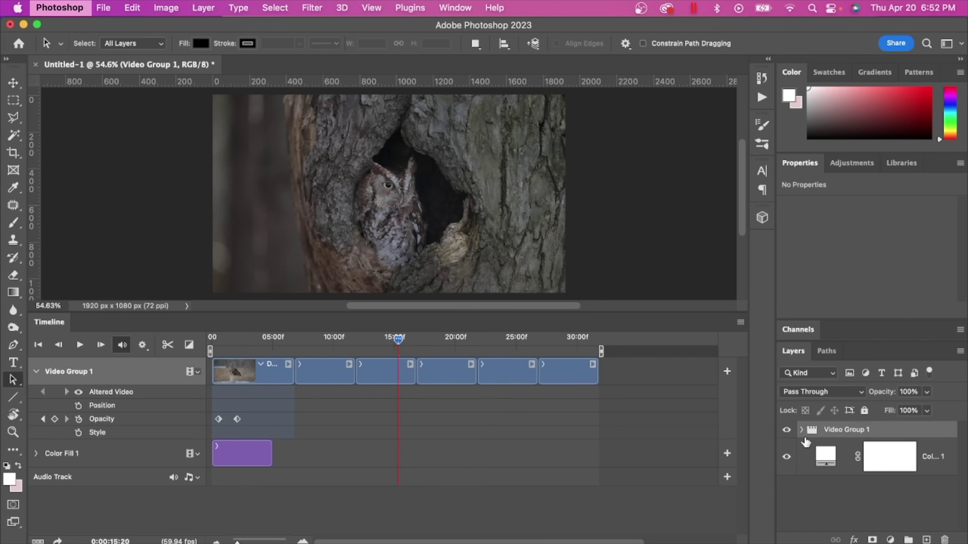
{"action": "left_click", "coordinate": [801, 431]}
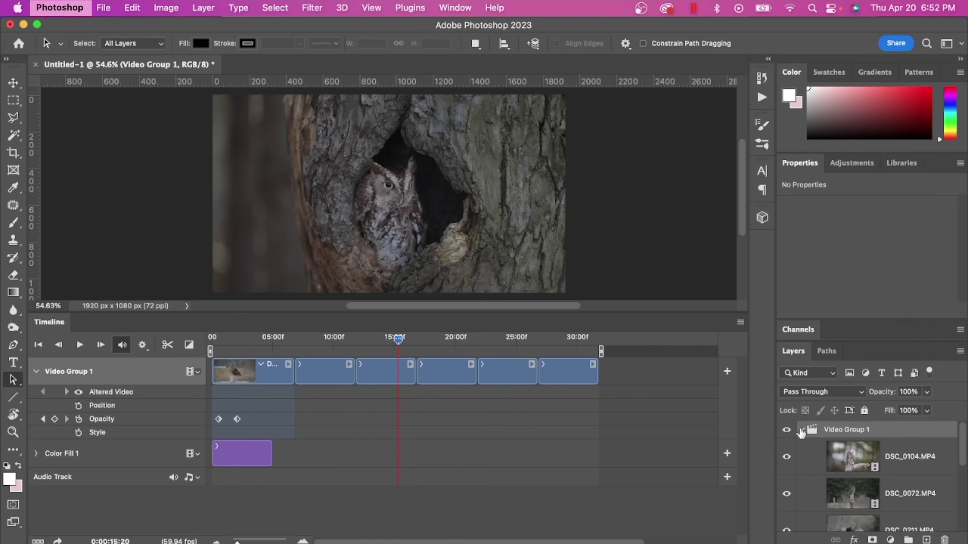
{"action": "scroll", "coordinate": [804, 444], "scroll_direction": "down", "scroll_amount": 1}
{"action": "scroll", "coordinate": [805, 443], "scroll_direction": "up", "scroll_amount": 1}
{"action": "left_click", "coordinate": [802, 431]}
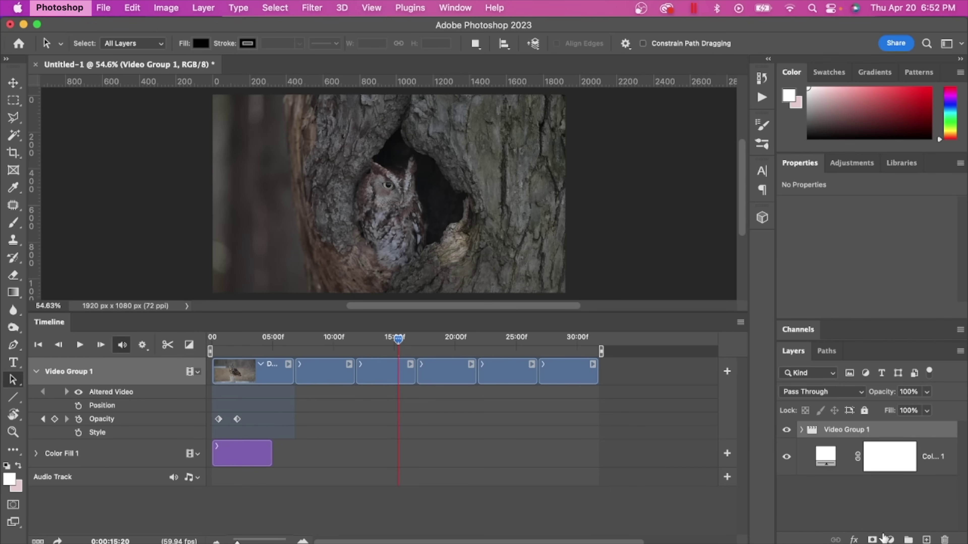
Try a Levels adjustment layer above the whole Video Group 1, using the automatic correction
{"action": "left_click", "coordinate": [890, 539]}
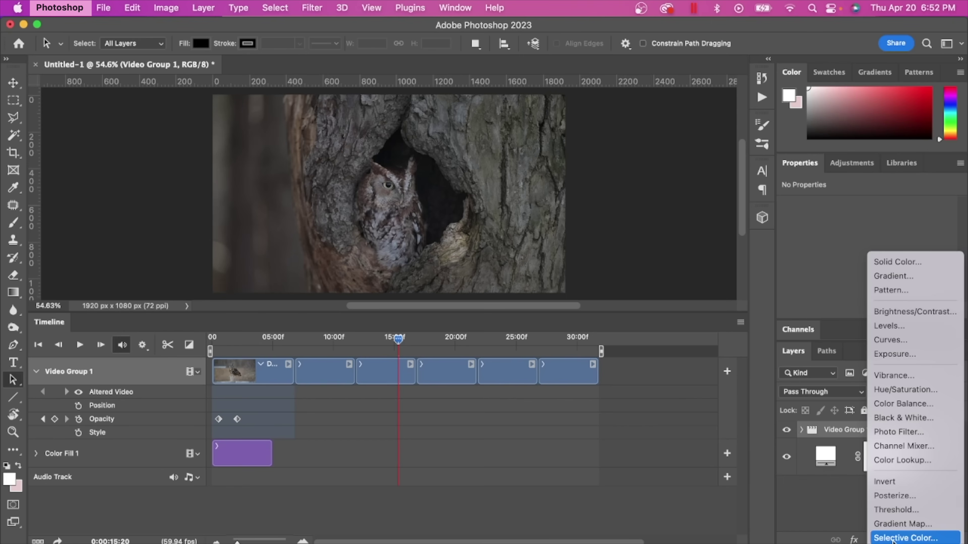
{"action": "left_click", "coordinate": [904, 329]}
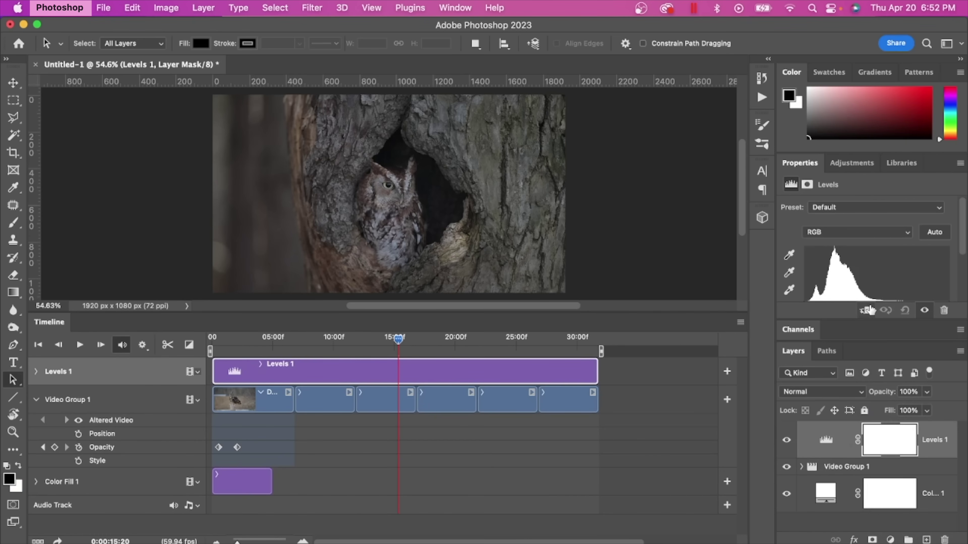
{"action": "scroll", "coordinate": [905, 276], "scroll_direction": "down", "scroll_amount": 2}
{"action": "scroll", "coordinate": [904, 276], "scroll_direction": "up", "scroll_amount": 1}
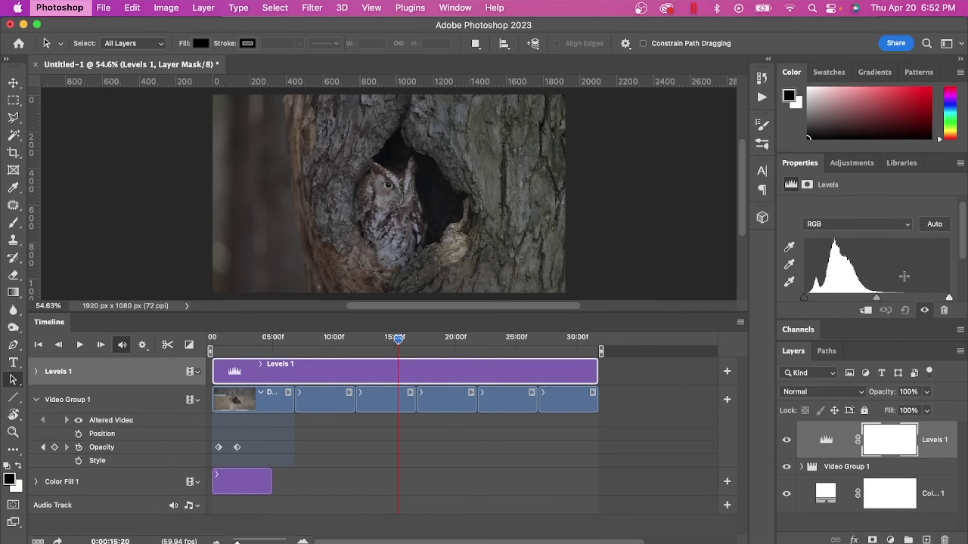
{"action": "left_click", "coordinate": [935, 223]}
Compare several clips along the timeline with the Levels layer shown and hidden, and delete that layer
{"action": "left_click_drag", "start_coordinate": [399, 339], "coordinate": [559, 350]}
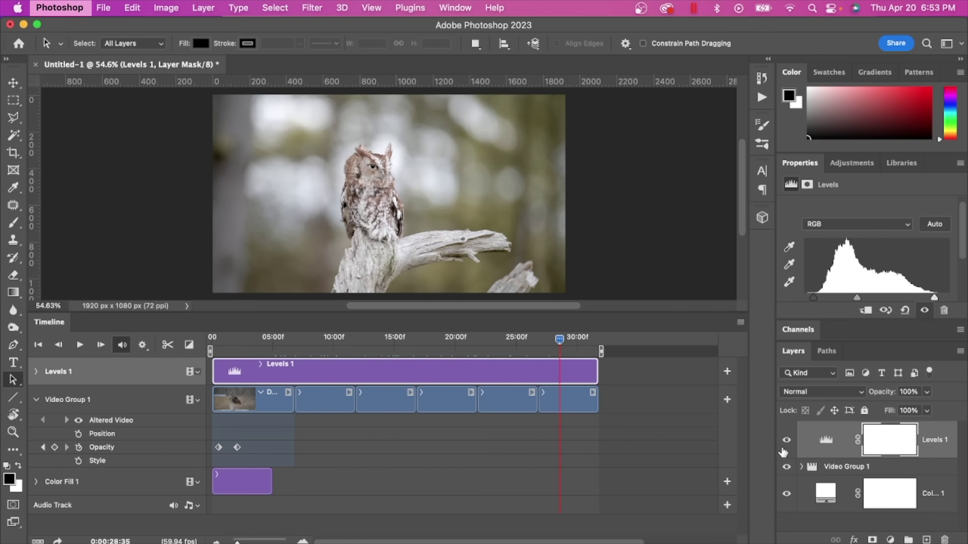
{"action": "left_click", "coordinate": [786, 440]}
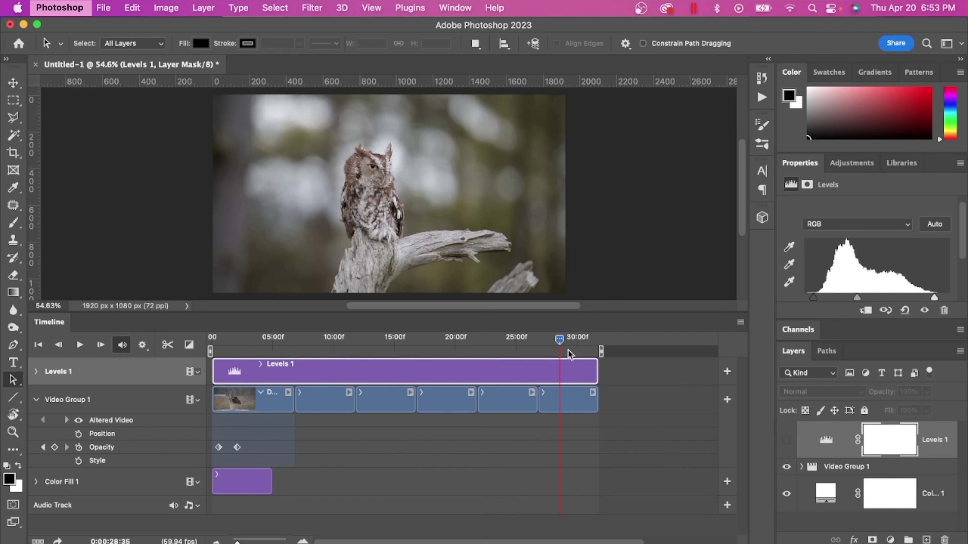
{"action": "left_click_drag", "start_coordinate": [560, 344], "coordinate": [259, 337]}
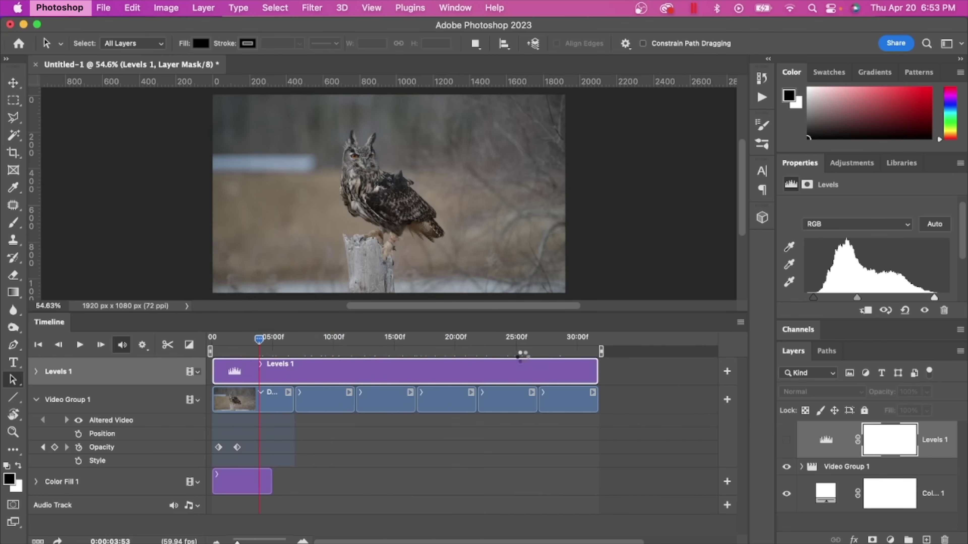
{"action": "left_click", "coordinate": [785, 442]}
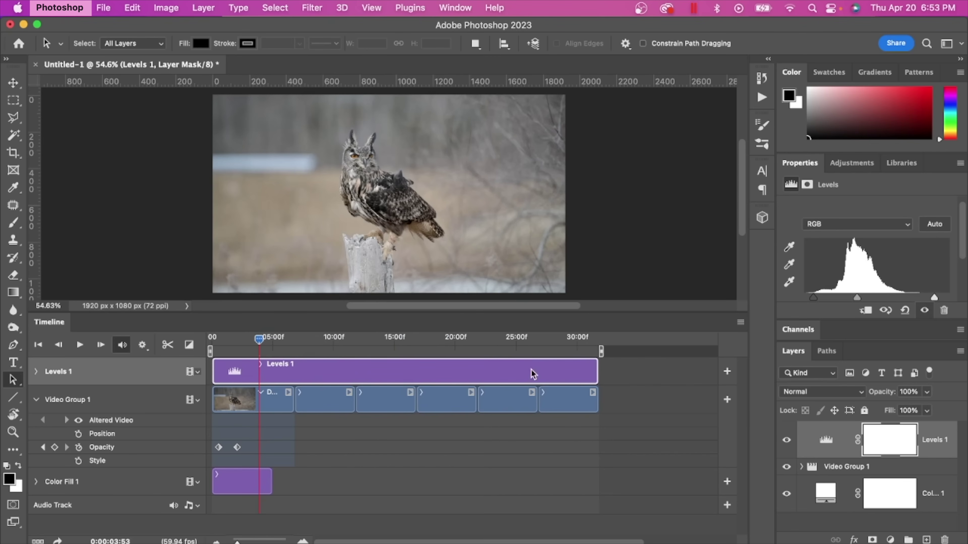
{"action": "left_click_drag", "start_coordinate": [262, 343], "coordinate": [450, 365]}
{"action": "key", "text": "space"}
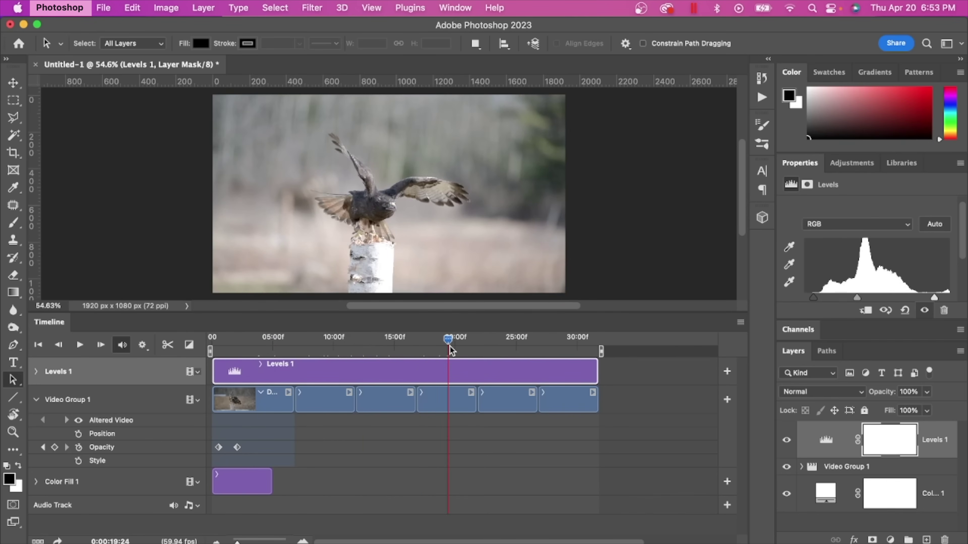
{"action": "left_click_drag", "start_coordinate": [517, 355], "coordinate": [523, 351]}
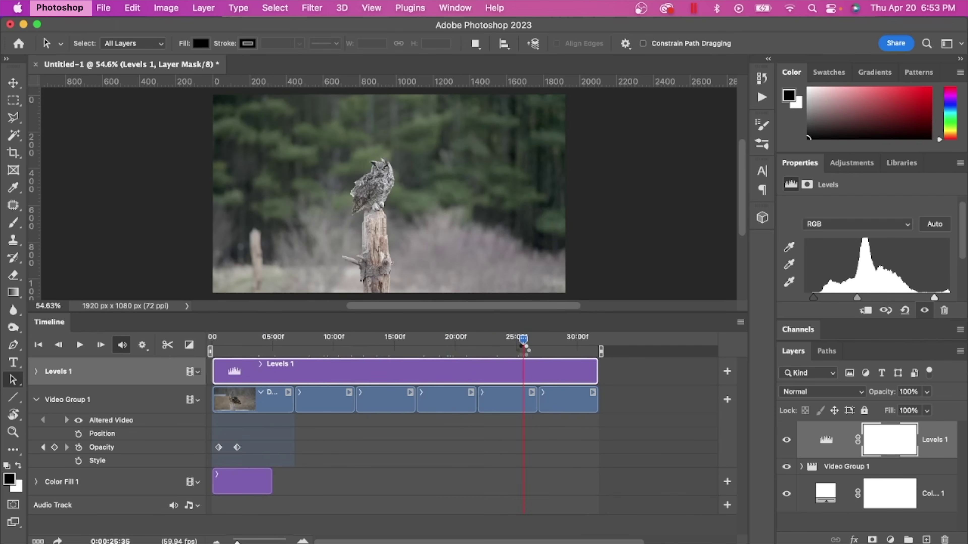
{"action": "left_click", "coordinate": [786, 440]}
{"action": "left_click", "coordinate": [785, 440]}
{"action": "left_click_drag", "start_coordinate": [935, 443], "coordinate": [945, 539]}
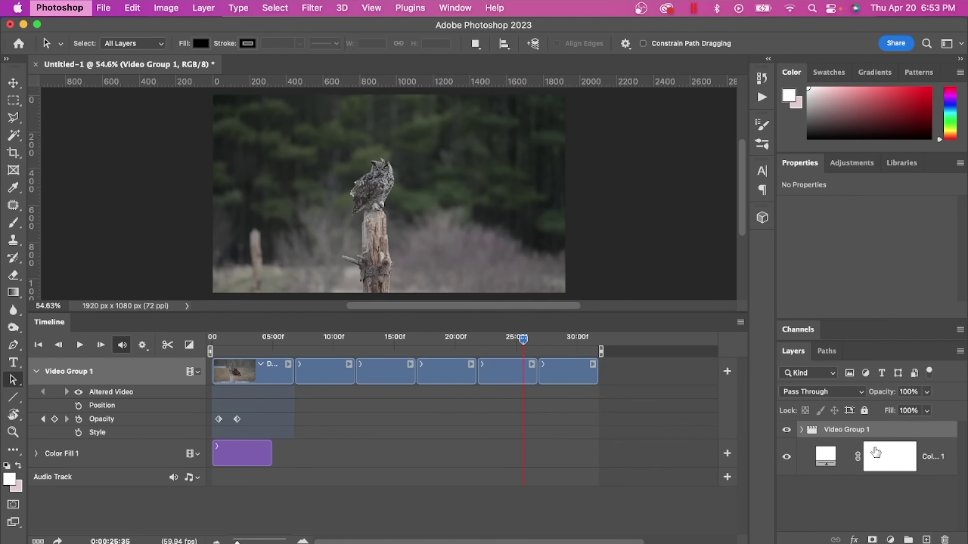
Try a Black & White adjustment layer above Video Group 1, scrub through the clips, and delete the layer
{"action": "left_click", "coordinate": [890, 540]}
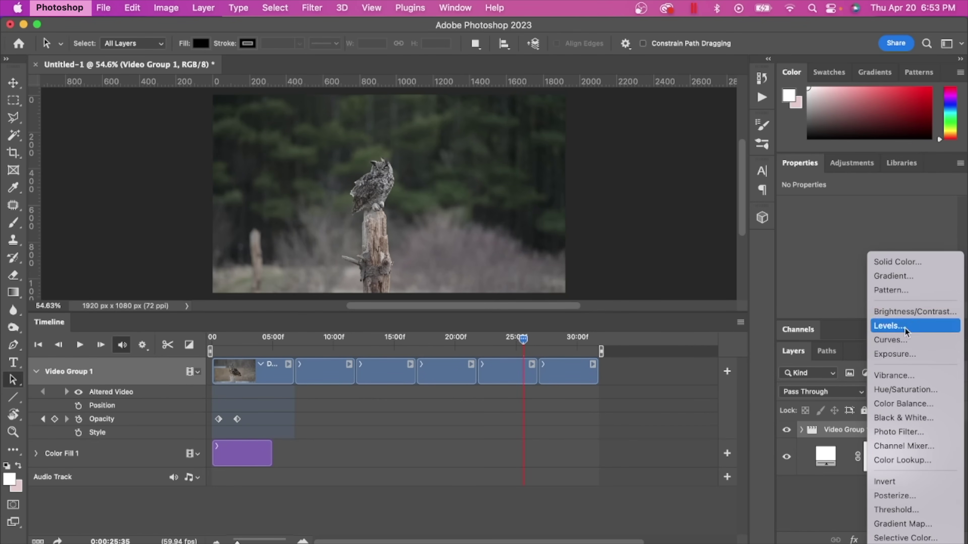
{"action": "left_click", "coordinate": [898, 418]}
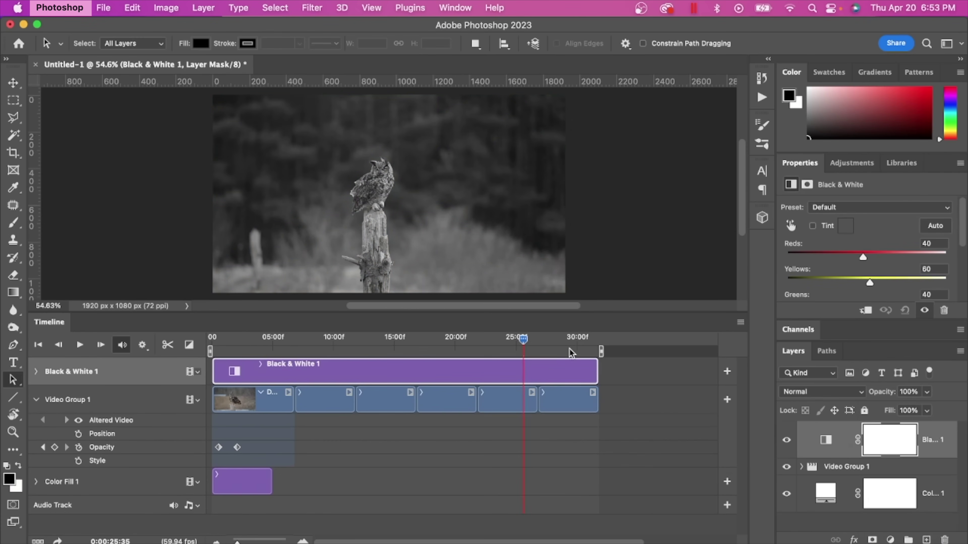
{"action": "left_click_drag", "start_coordinate": [523, 341], "coordinate": [372, 325]}
{"action": "left_click_drag", "start_coordinate": [478, 338], "coordinate": [564, 331]}
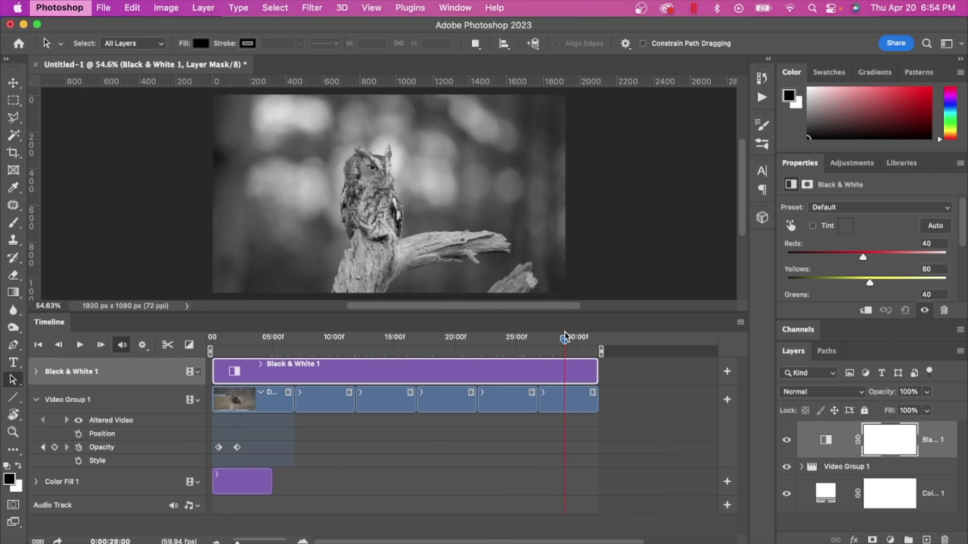
{"action": "left_click_drag", "start_coordinate": [937, 442], "coordinate": [945, 540]}
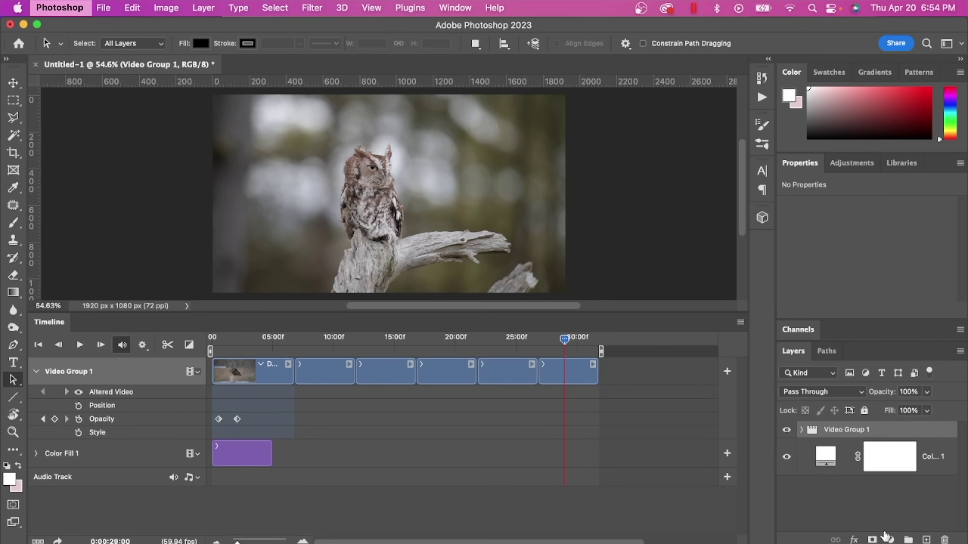
Try a Curves adjustment layer above Video Group 1 with the curve pulled down to darken the footage, and delete the layer
{"action": "left_click", "coordinate": [890, 540]}
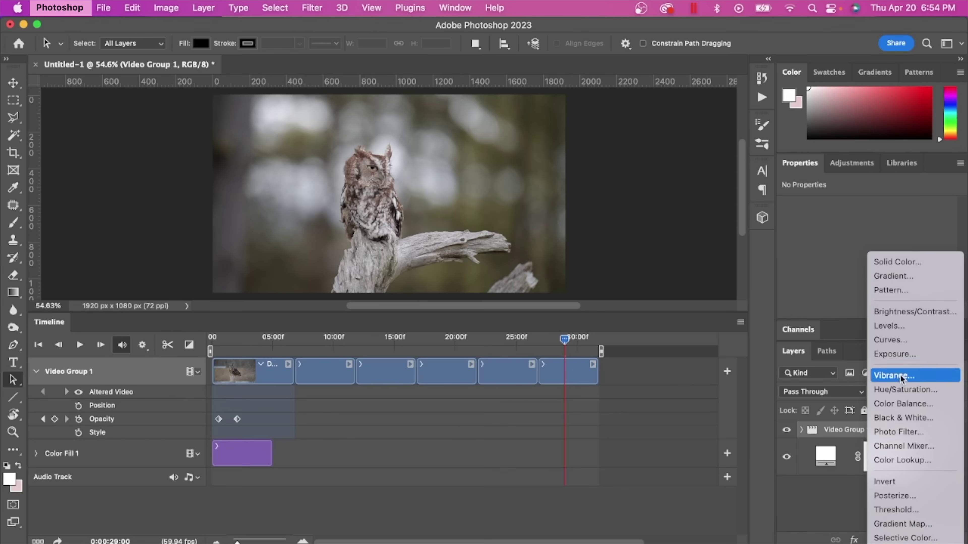
{"action": "left_click", "coordinate": [906, 343]}
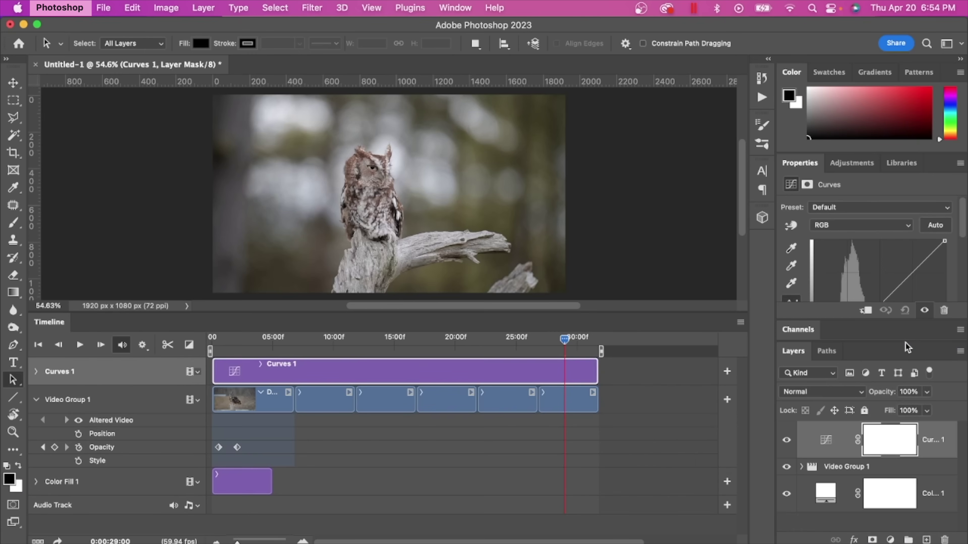
{"action": "left_click_drag", "start_coordinate": [908, 279], "coordinate": [924, 288]}
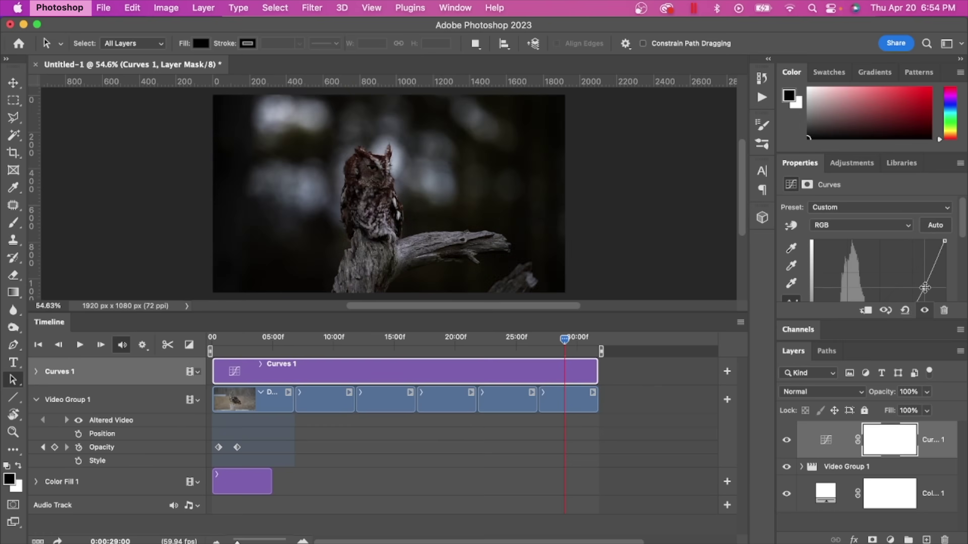
{"action": "mouse_move", "coordinate": [562, 342]}
{"action": "left_mouse_down"}
{"action": "mouse_move", "coordinate": [266, 340]}
{"action": "mouse_move", "coordinate": [548, 340]}
{"action": "left_mouse_up"}
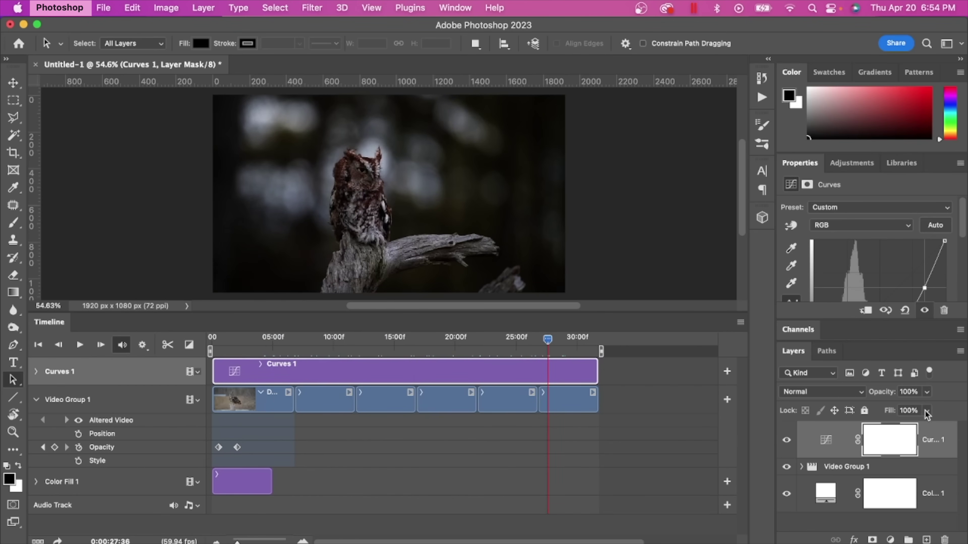
{"action": "left_click_drag", "start_coordinate": [932, 437], "coordinate": [947, 540]}
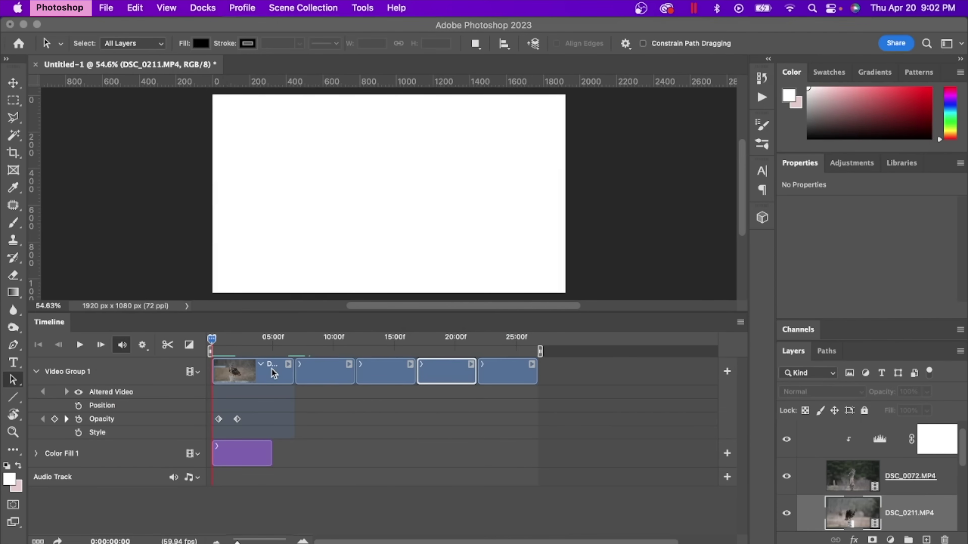
Play back the edited five-clip sequence from the beginning of the timeline
{"action": "left_click", "coordinate": [81, 351]}
{"action": "left_click", "coordinate": [80, 349]}
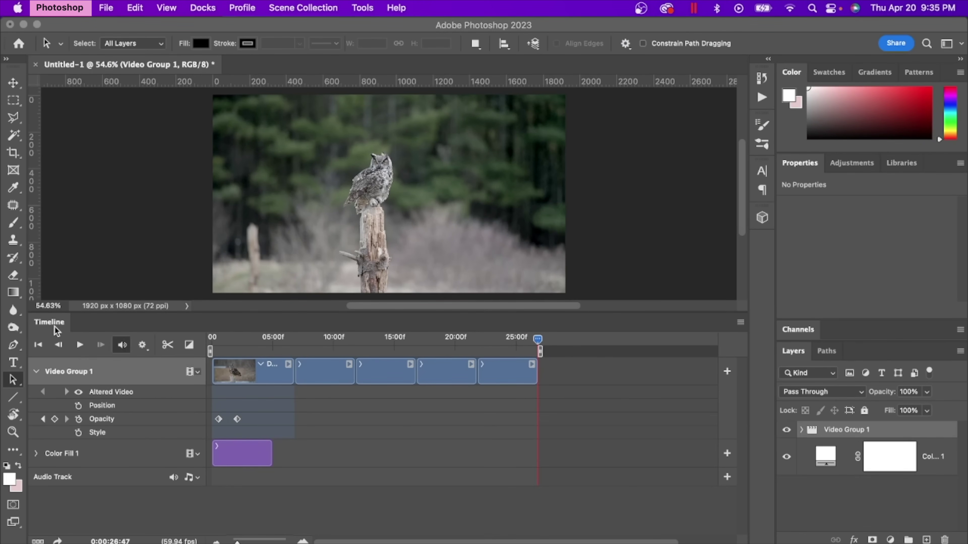
Apply 1 s Cross Fade transitions between all five clips and a 1 s Fade With White at the end of the last clip
{"action": "left_click", "coordinate": [189, 347]}
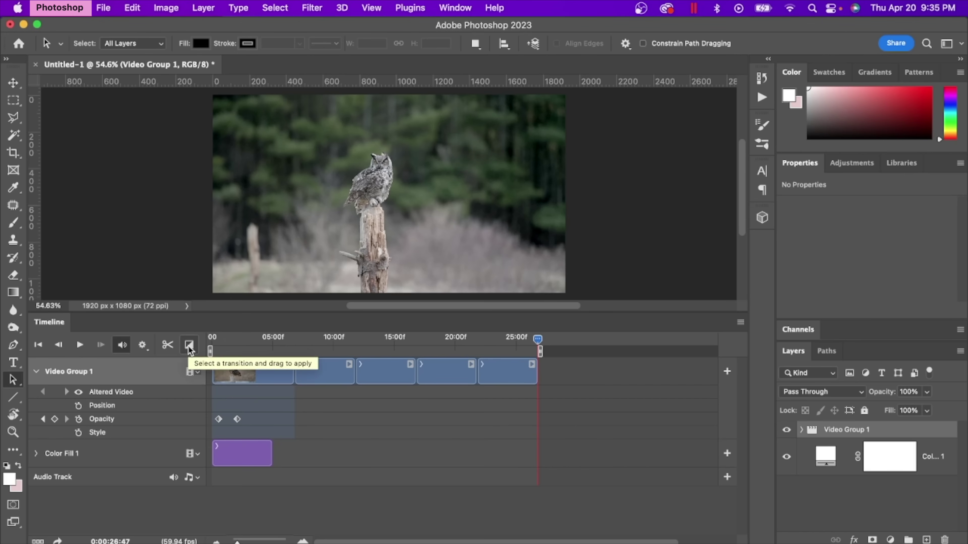
{"action": "left_click", "coordinate": [189, 347]}
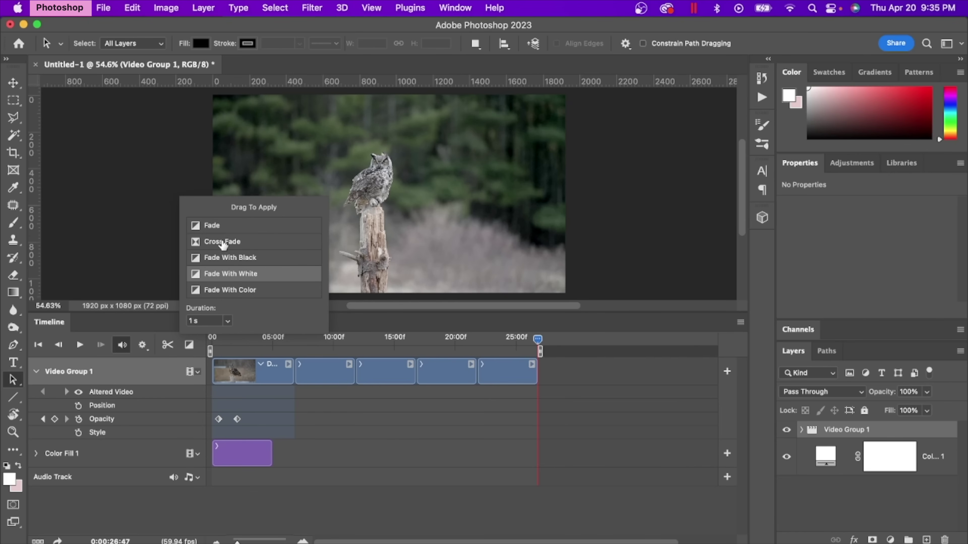
{"action": "left_click_drag", "start_coordinate": [223, 245], "coordinate": [294, 369]}
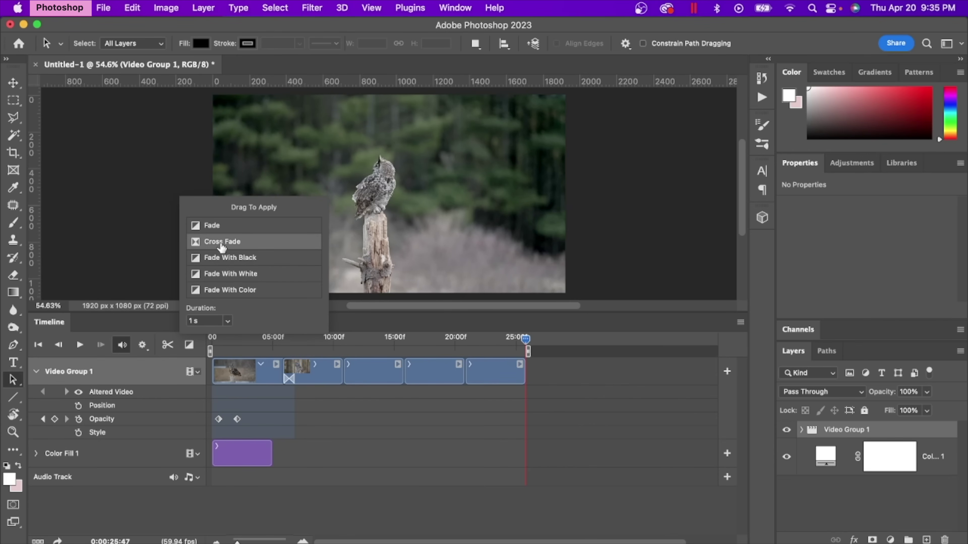
{"action": "left_click_drag", "start_coordinate": [240, 245], "coordinate": [342, 375]}
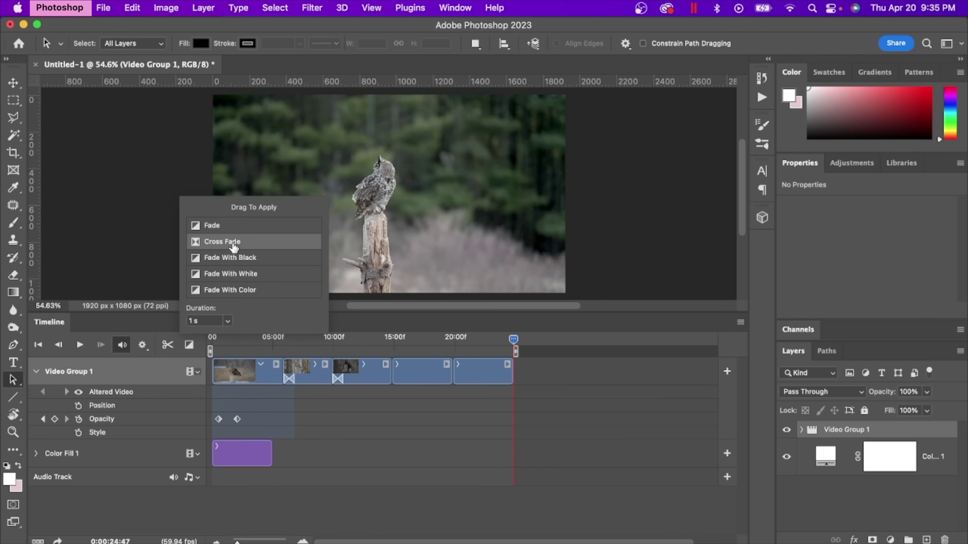
{"action": "left_click_drag", "start_coordinate": [233, 247], "coordinate": [385, 376]}
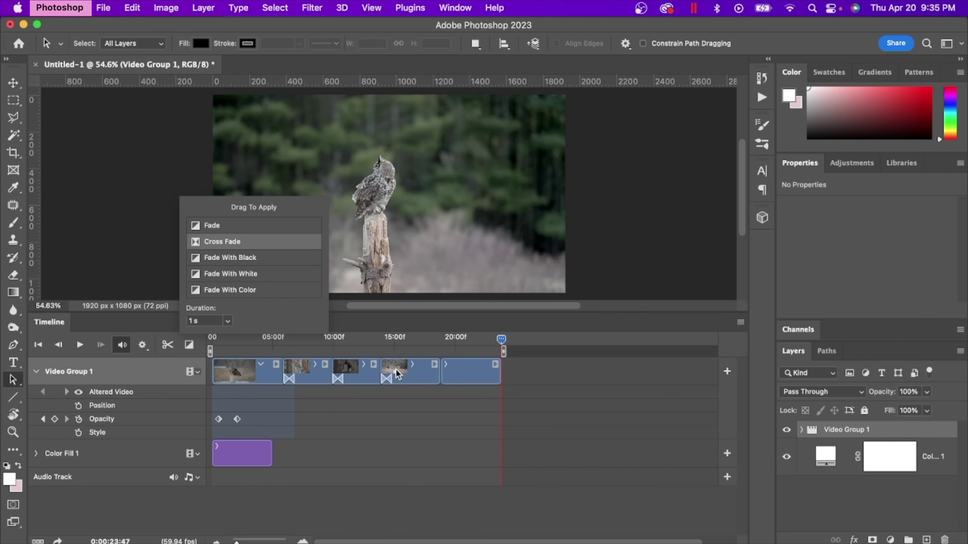
{"action": "left_click_drag", "start_coordinate": [239, 245], "coordinate": [450, 373]}
{"action": "left_click_drag", "start_coordinate": [223, 275], "coordinate": [482, 378]}
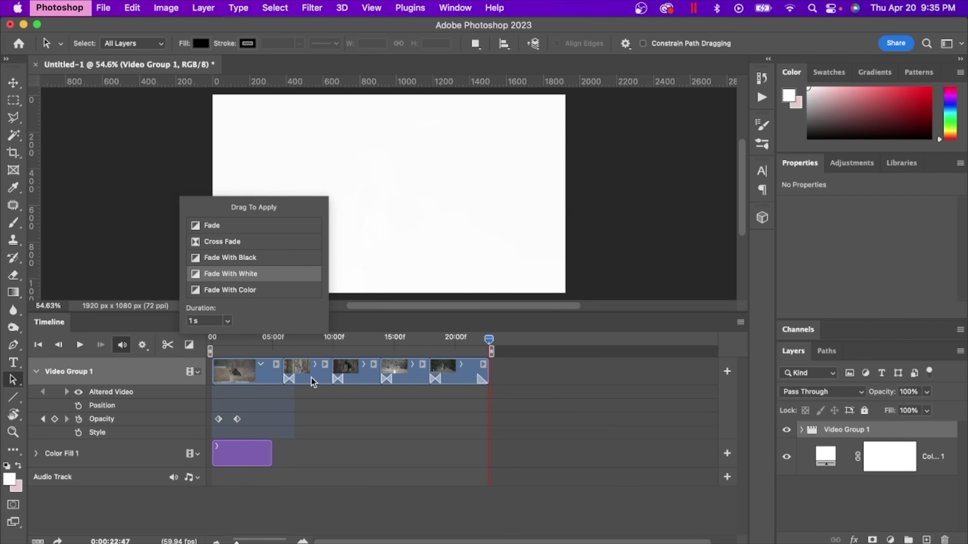
Lengthen the four cross fades and the closing Fade With White on the timeline, and return the playhead to 0:00:00:00
{"action": "left_click_drag", "start_coordinate": [478, 380], "coordinate": [444, 379]}
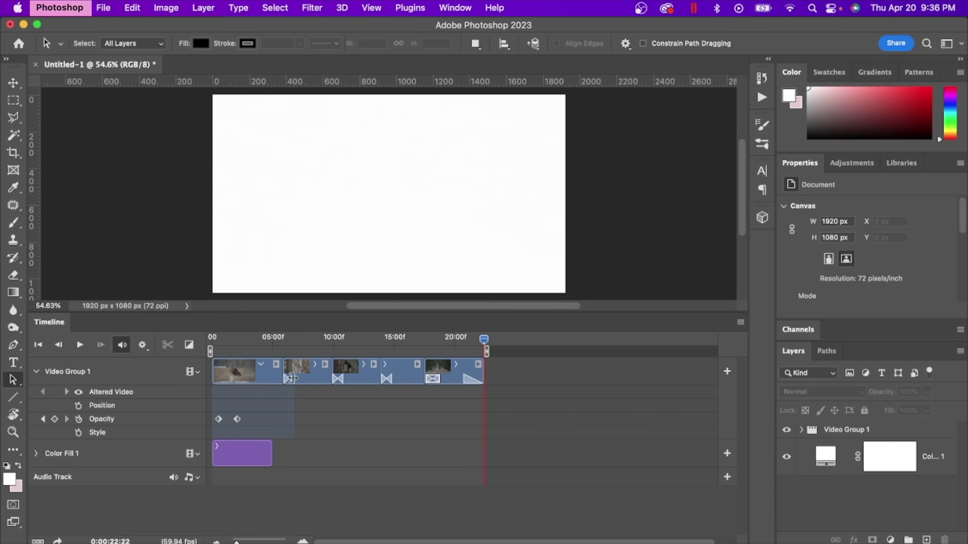
{"action": "left_click_drag", "start_coordinate": [291, 378], "coordinate": [343, 383]}
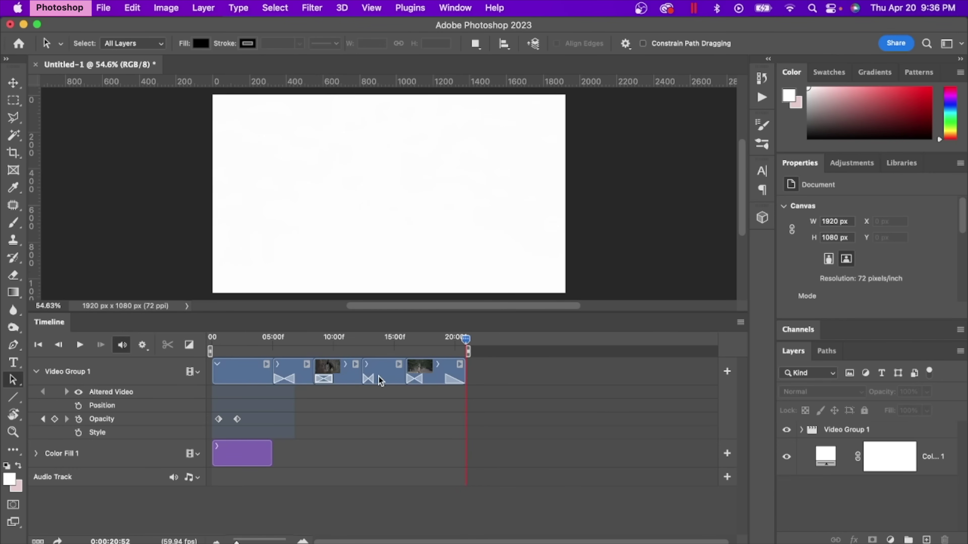
{"action": "left_click_drag", "start_coordinate": [370, 377], "coordinate": [381, 379]}
{"action": "left_click_drag", "start_coordinate": [451, 345], "coordinate": [246, 350]}
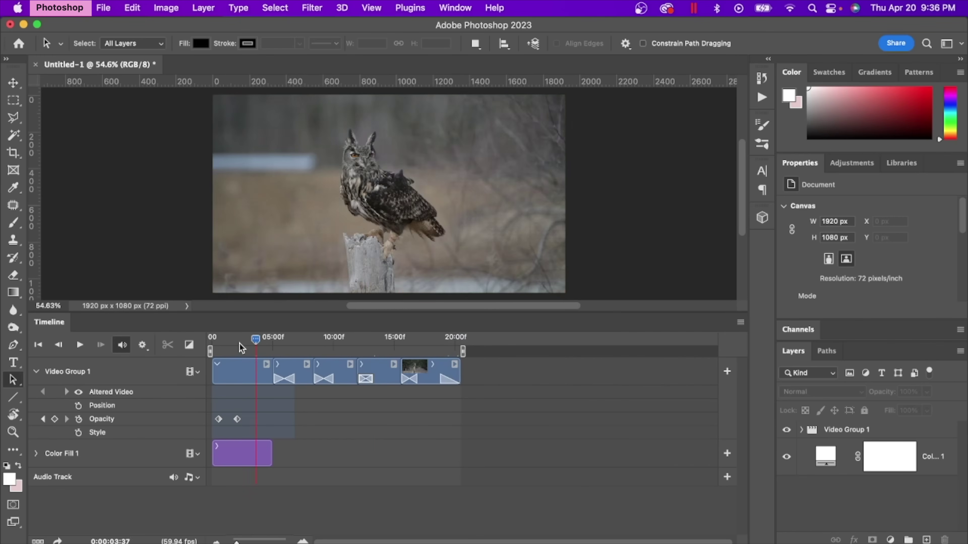
{"action": "left_click", "coordinate": [210, 345]}
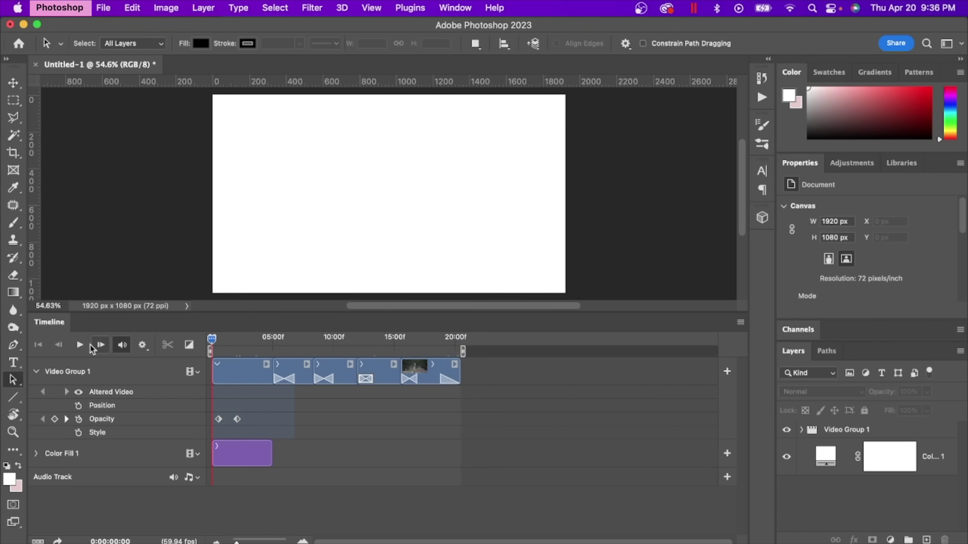
Play back the sequence from the beginning to check the lengthened transitions
{"action": "left_click", "coordinate": [80, 345]}
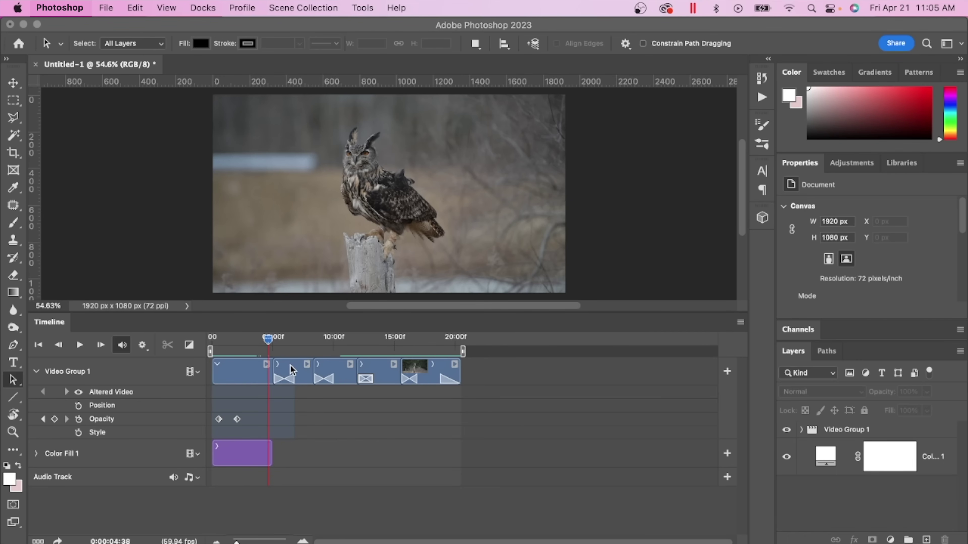
{"action": "left_click", "coordinate": [331, 370]}
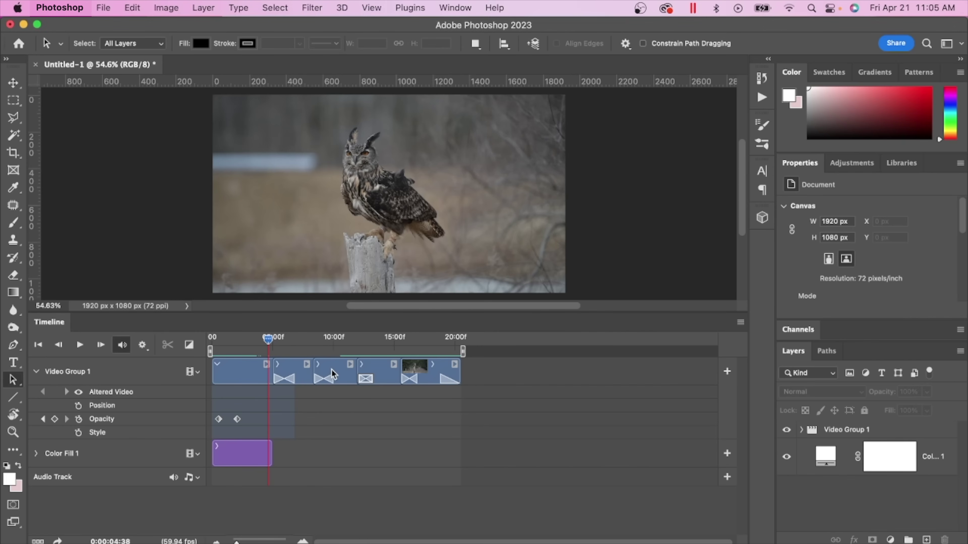
{"action": "left_click", "coordinate": [300, 371]}
{"action": "left_click", "coordinate": [341, 370]}
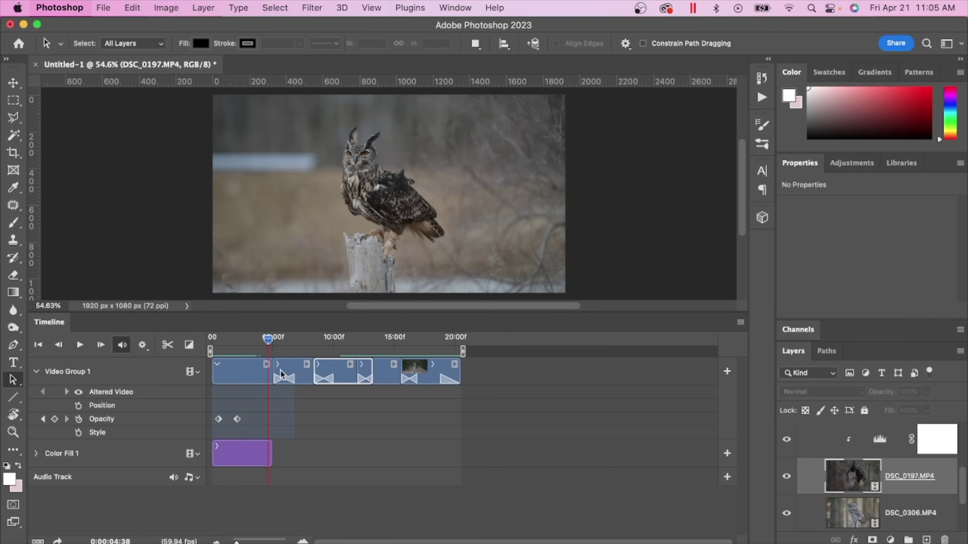
Adjust the audio volume of the first clip, DSC_0605.MP4 copy
{"action": "right_click", "coordinate": [249, 369]}
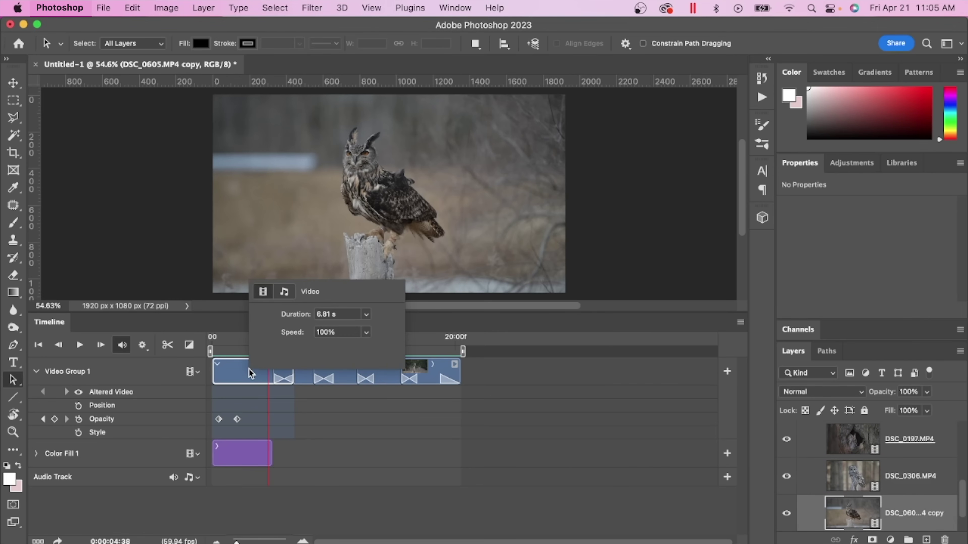
{"action": "left_click", "coordinate": [285, 295]}
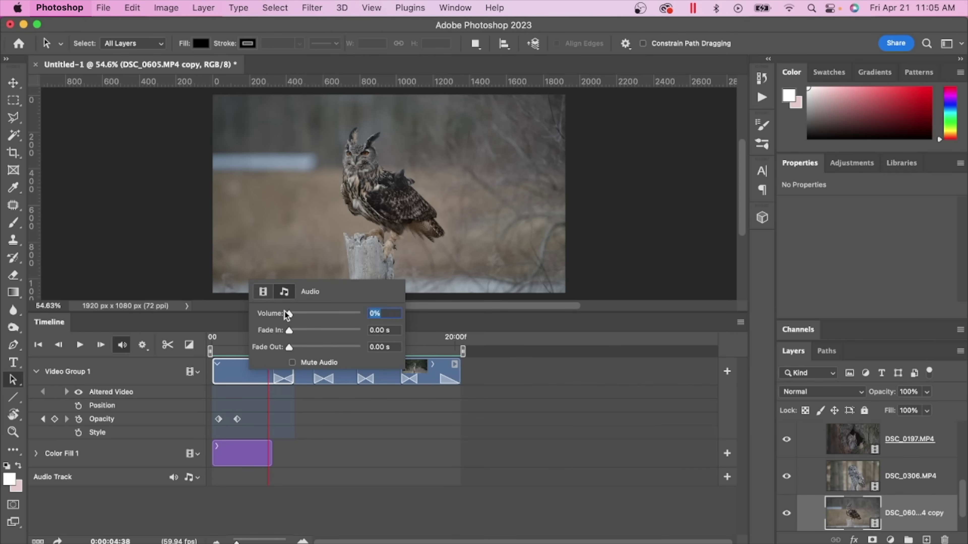
{"action": "left_click_drag", "start_coordinate": [286, 313], "coordinate": [320, 316]}
{"action": "left_click", "coordinate": [248, 377]}
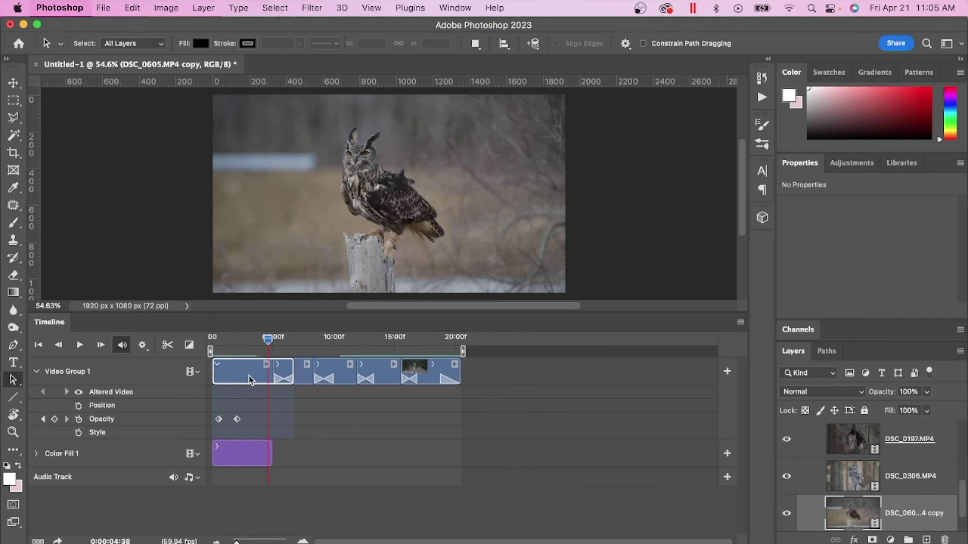
Mute the audio of the second and third clips, DSC_0306.MP4 and DSC_0197.MP4
{"action": "left_click", "coordinate": [302, 380]}
{"action": "right_click", "coordinate": [305, 379]}
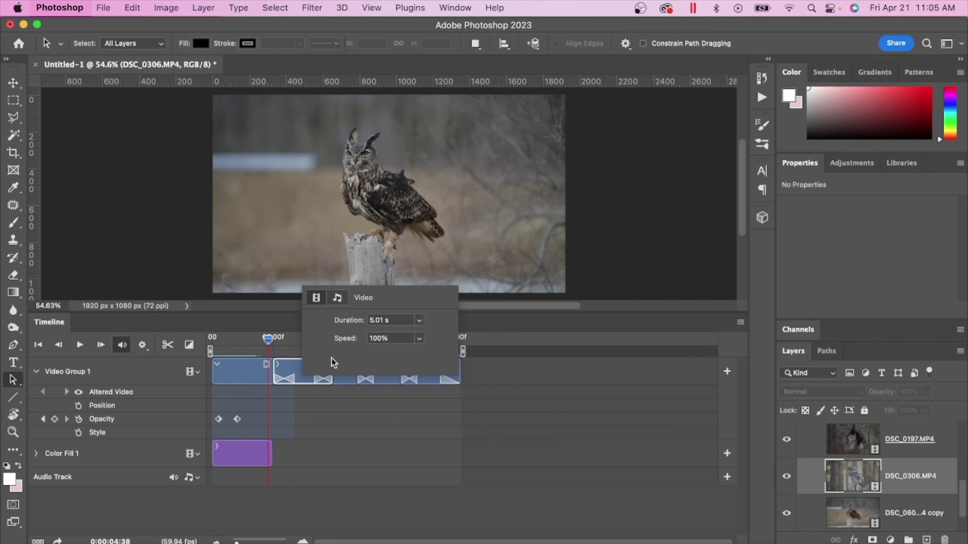
{"action": "left_click", "coordinate": [337, 300]}
{"action": "left_click", "coordinate": [349, 369]}
{"action": "left_click", "coordinate": [346, 370]}
{"action": "left_click", "coordinate": [346, 378]}
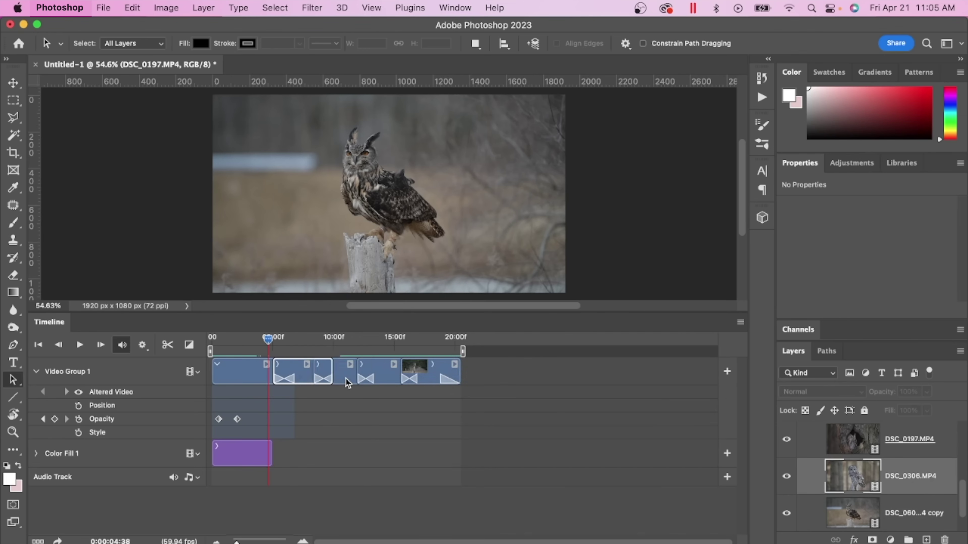
{"action": "right_click", "coordinate": [346, 378]}
{"action": "left_click", "coordinate": [381, 301]}
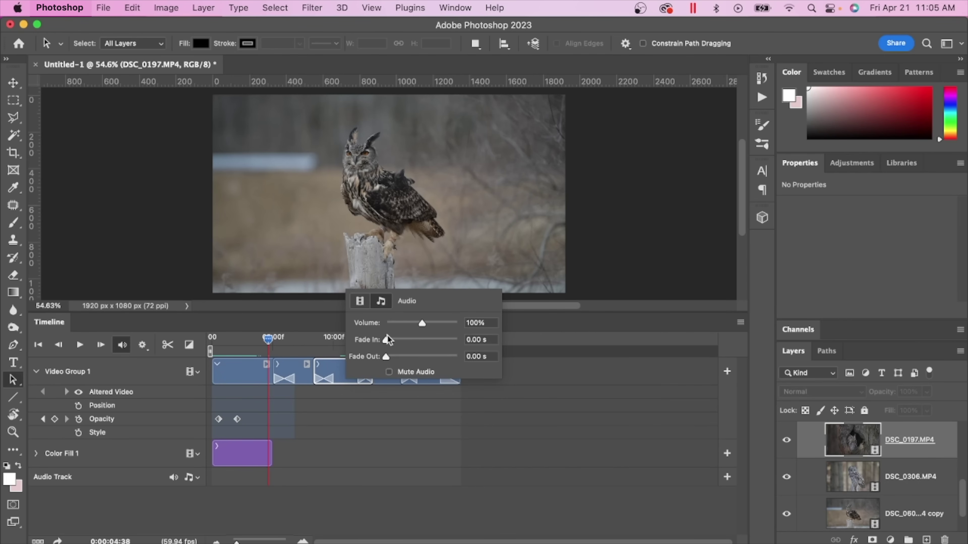
{"action": "left_click", "coordinate": [387, 373]}
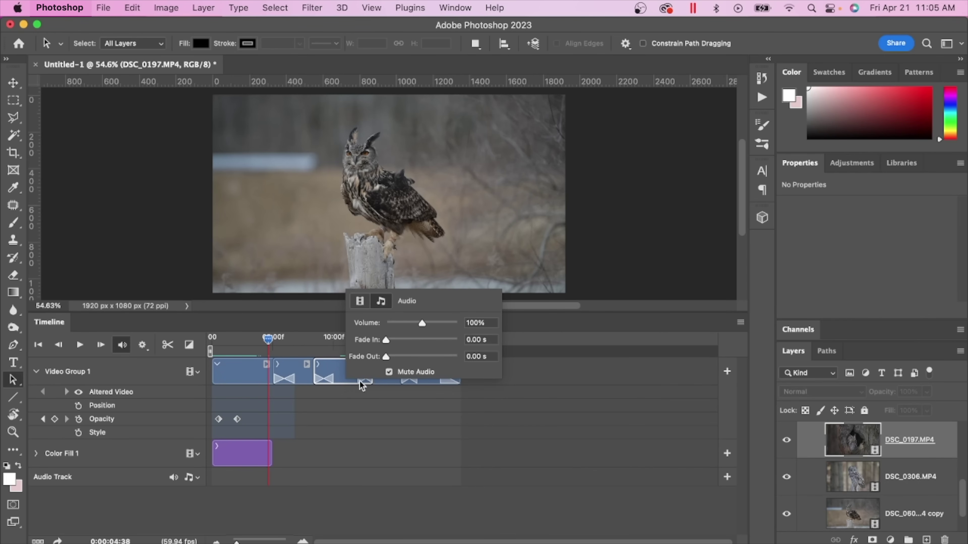
{"action": "left_click", "coordinate": [326, 375]}
Mute the audio of the fourth and fifth clips, DSC_0211.MP4 and DSC_0072.MP4
{"action": "left_click", "coordinate": [387, 381]}
{"action": "right_click", "coordinate": [387, 381]}
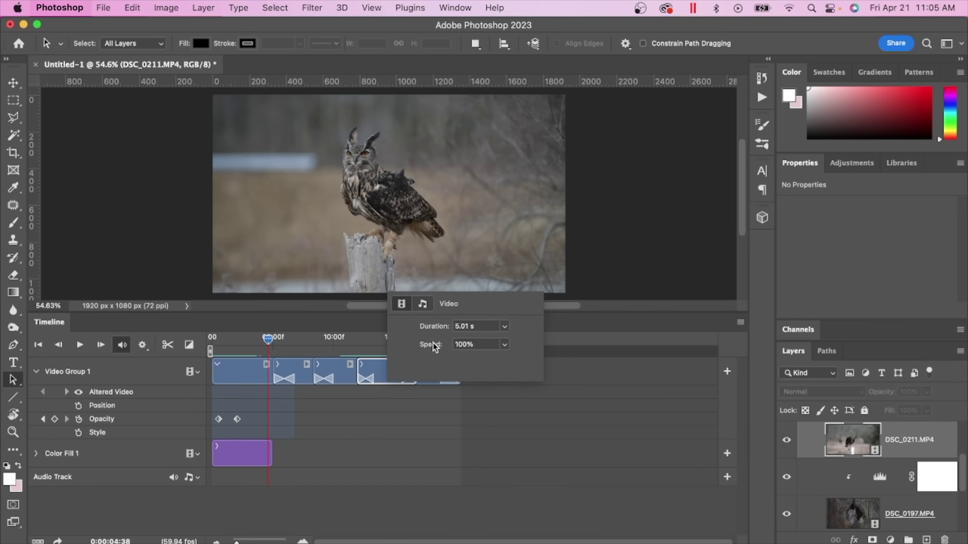
{"action": "left_click", "coordinate": [422, 304]}
{"action": "left_click", "coordinate": [431, 375]}
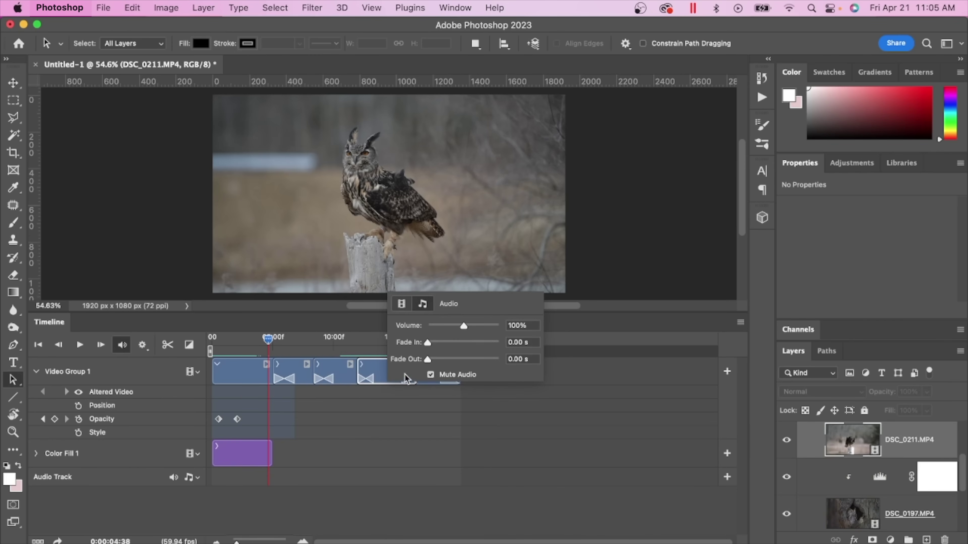
{"action": "left_click", "coordinate": [379, 373]}
{"action": "left_click", "coordinate": [437, 378]}
{"action": "right_click", "coordinate": [437, 378]}
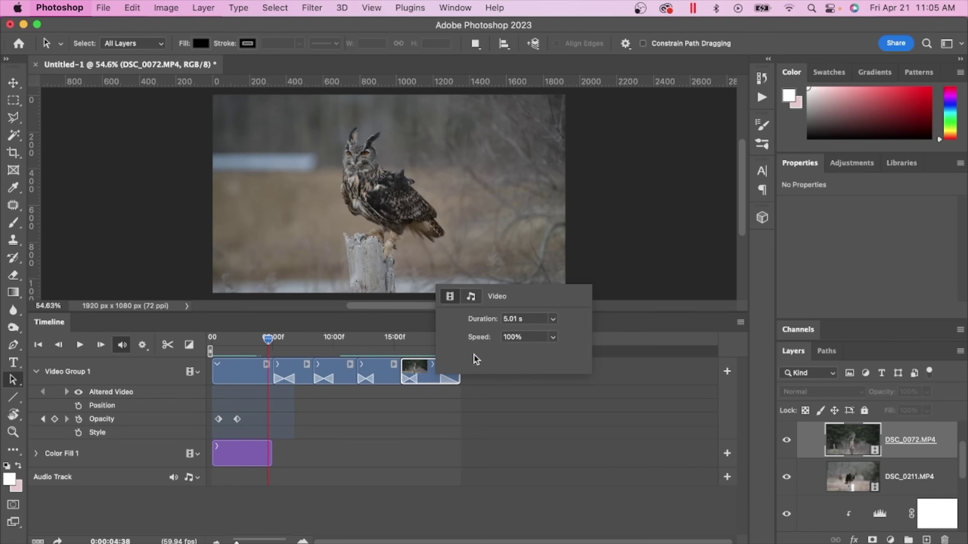
{"action": "left_click", "coordinate": [471, 297]}
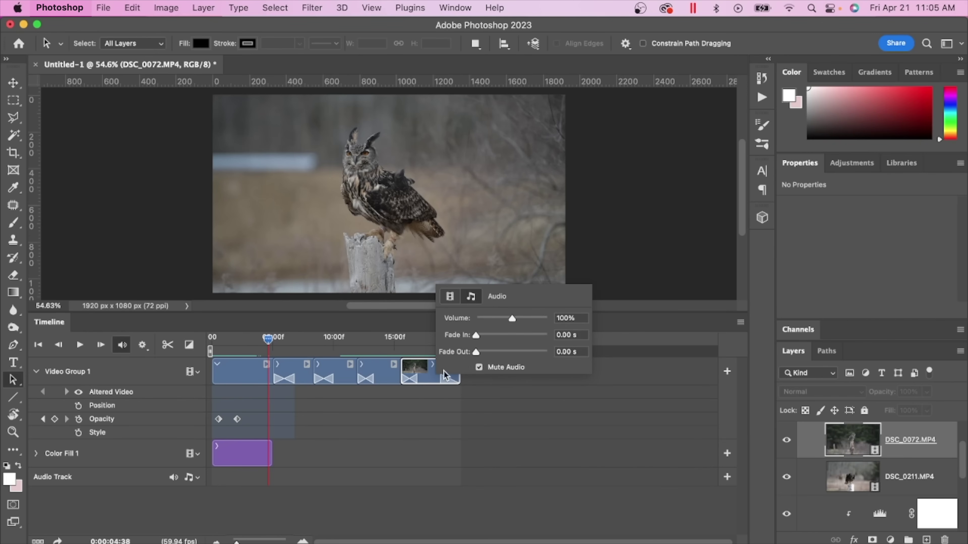
{"action": "left_click", "coordinate": [413, 377]}
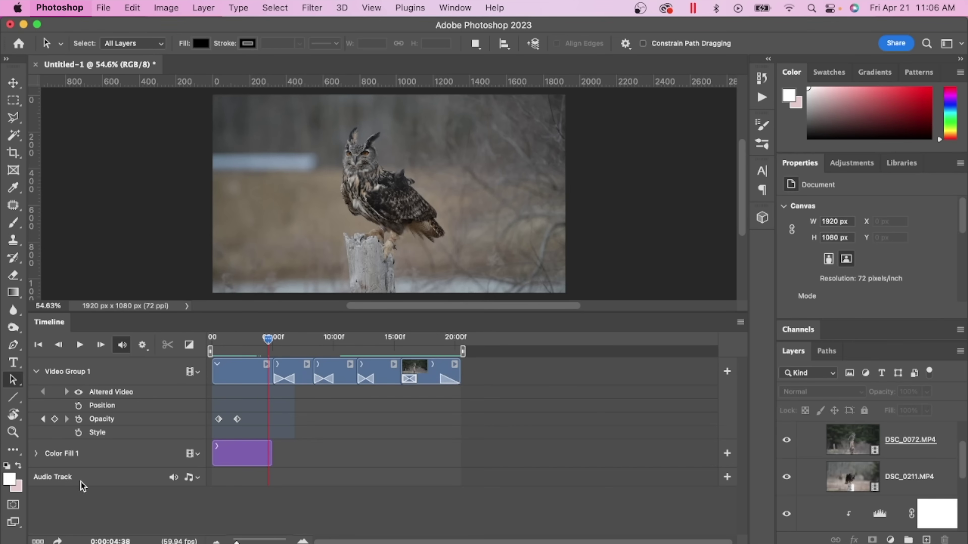
Add the-owl-109279.mp3 from the Photoshop tutorial folder to the audio track
{"action": "left_click", "coordinate": [191, 478]}
{"action": "left_click", "coordinate": [224, 484]}
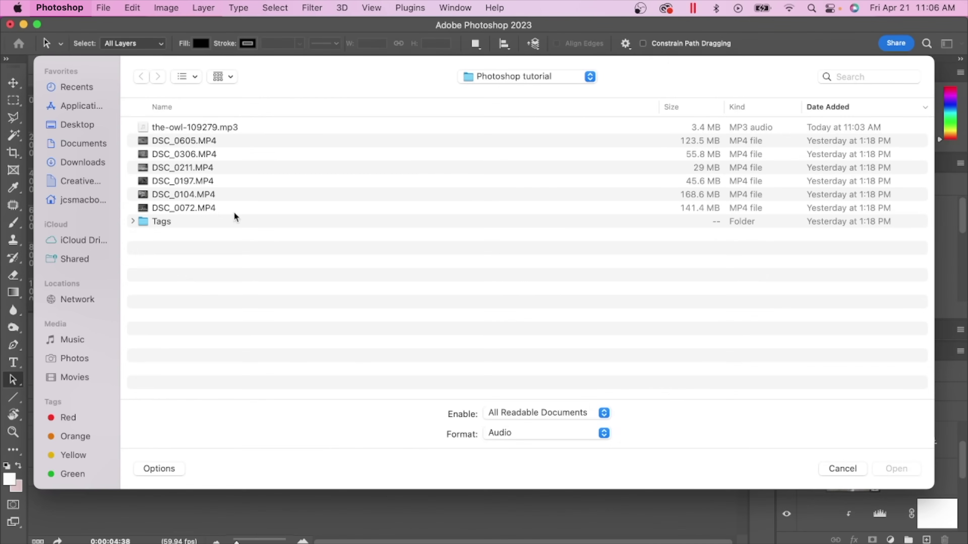
{"action": "left_click", "coordinate": [206, 126]}
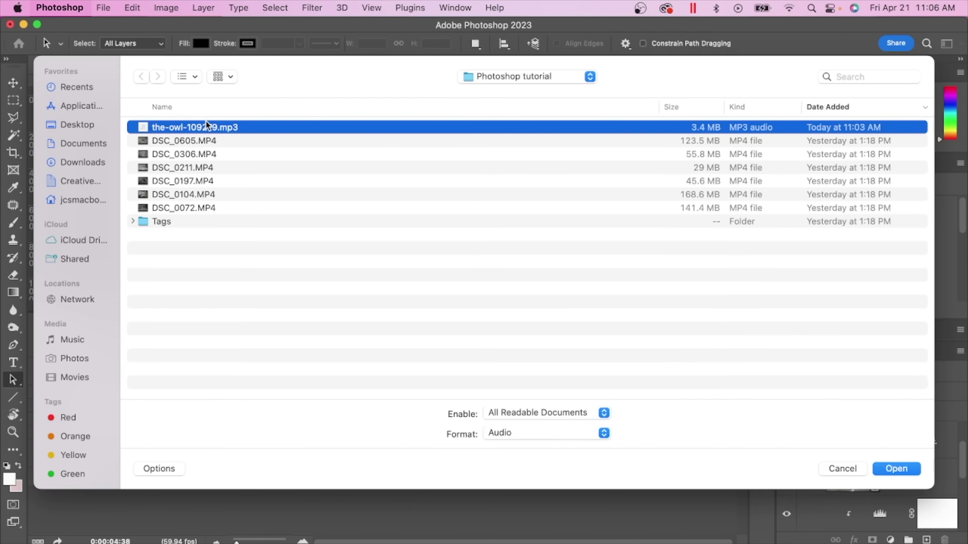
{"action": "left_click", "coordinate": [896, 469]}
Shorten the owl audio clip by pulling its far end back along the timeline
{"action": "left_click", "coordinate": [452, 477]}
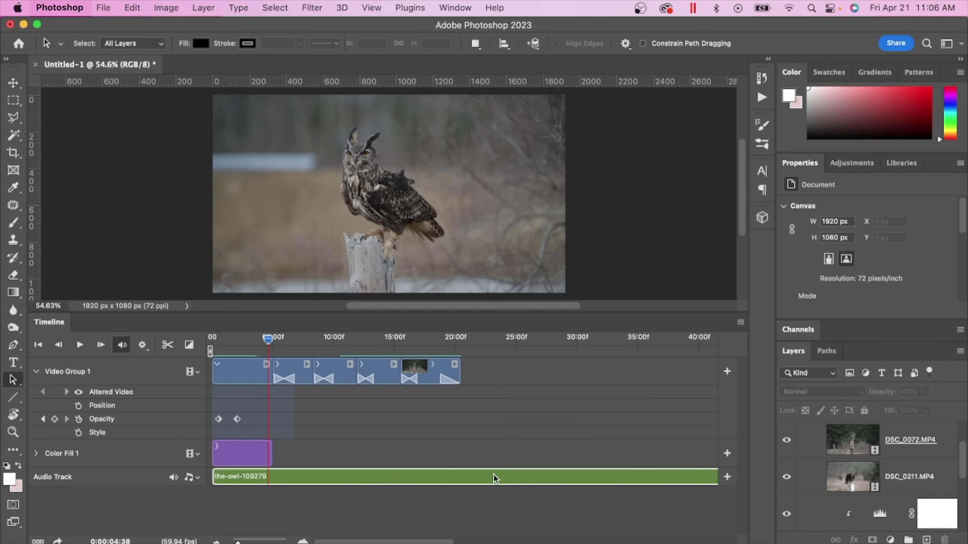
{"action": "scroll", "coordinate": [493, 478], "scroll_direction": "right", "scroll_amount": 15}
{"action": "left_click_drag", "start_coordinate": [456, 478], "coordinate": [230, 477]}
{"action": "scroll", "coordinate": [349, 481], "scroll_direction": "left", "scroll_amount": 10}
{"action": "scroll", "coordinate": [351, 485], "scroll_direction": "left", "scroll_amount": 4}
{"action": "scroll", "coordinate": [508, 483], "scroll_direction": "right", "scroll_amount": 12}
{"action": "left_click_drag", "start_coordinate": [647, 476], "coordinate": [212, 478]}
{"action": "scroll", "coordinate": [329, 482], "scroll_direction": "left", "scroll_amount": 6}
{"action": "scroll", "coordinate": [331, 481], "scroll_direction": "left", "scroll_amount": 3}
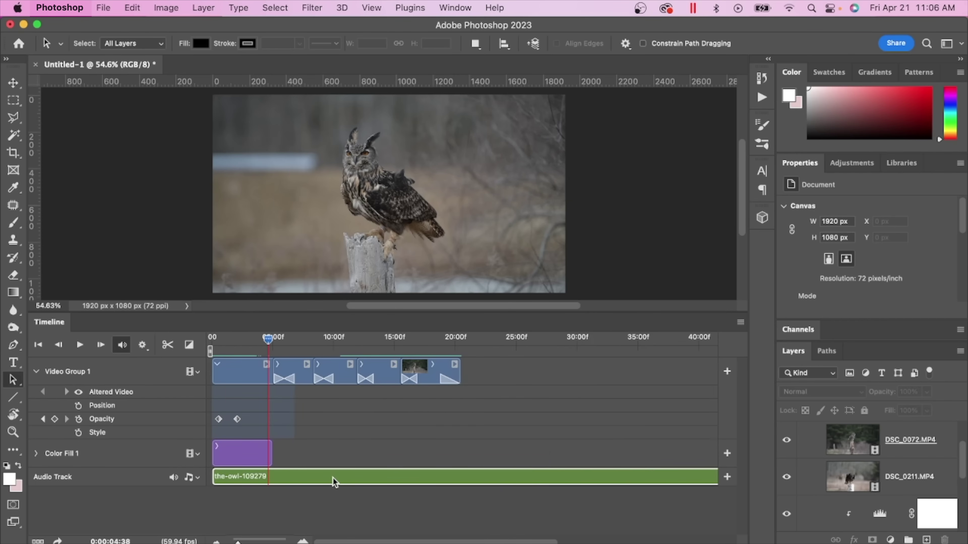
Trim the owl audio clip's end so it lines up with the end of the last video clip
{"action": "right_click", "coordinate": [410, 478]}
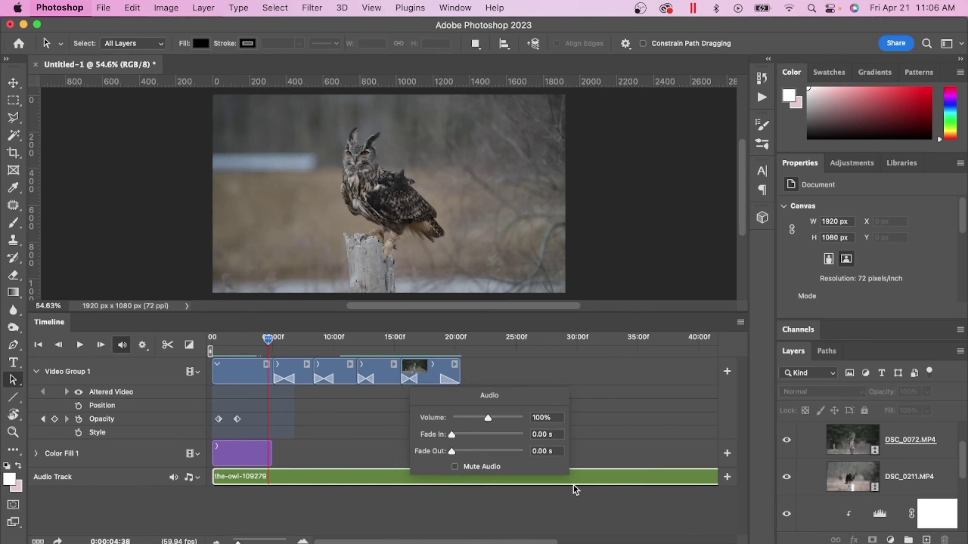
{"action": "left_click", "coordinate": [582, 478]}
{"action": "scroll", "coordinate": [582, 479], "scroll_direction": "right", "scroll_amount": 8}
{"action": "left_click_drag", "start_coordinate": [519, 476], "coordinate": [243, 464]}
{"action": "scroll", "coordinate": [242, 464], "scroll_direction": "left", "scroll_amount": 6}
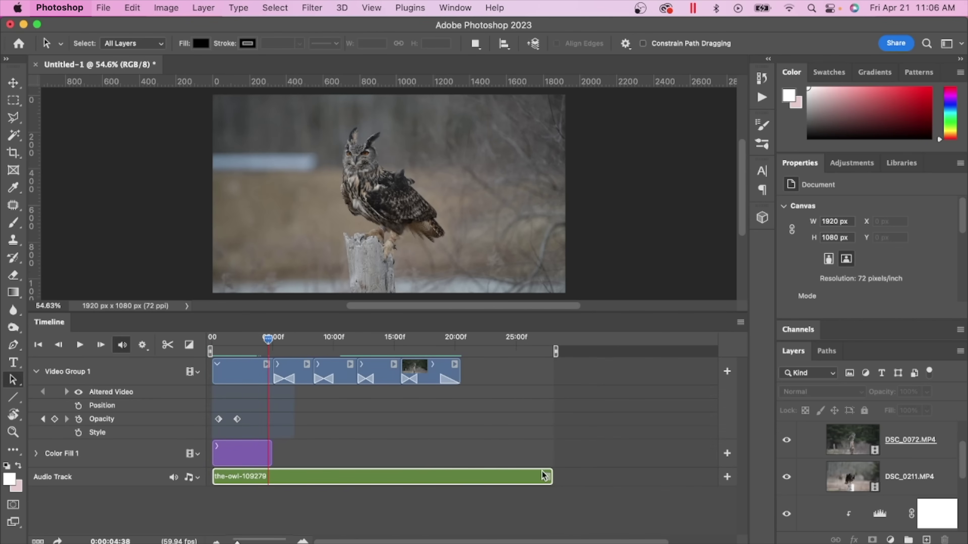
{"action": "left_click_drag", "start_coordinate": [548, 476], "coordinate": [460, 375]}
Move the playhead to the end of the video at 0:00:20:27 and check the audio clip's end against it
{"action": "left_click_drag", "start_coordinate": [268, 340], "coordinate": [464, 344]}
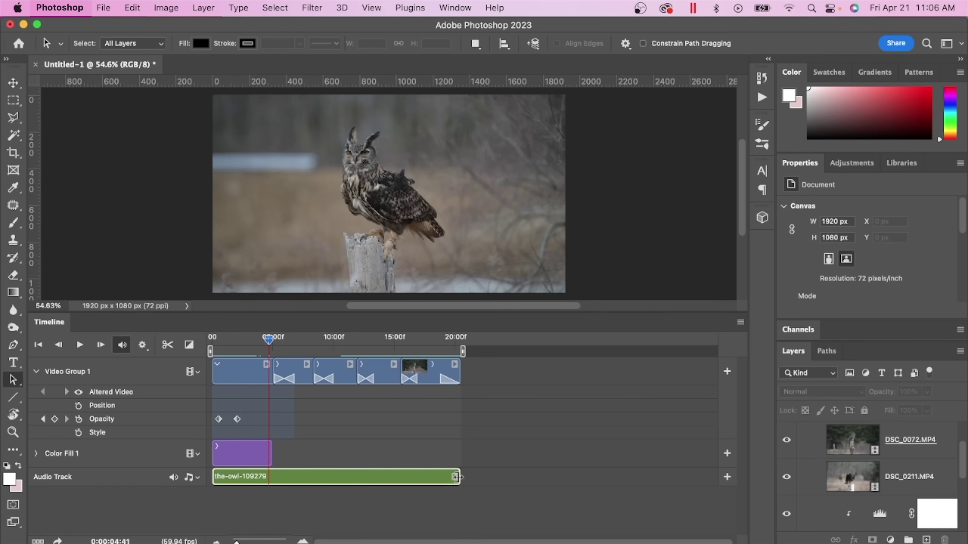
{"action": "left_click_drag", "start_coordinate": [270, 339], "coordinate": [472, 345]}
{"action": "left_click_drag", "start_coordinate": [459, 476], "coordinate": [460, 475]}
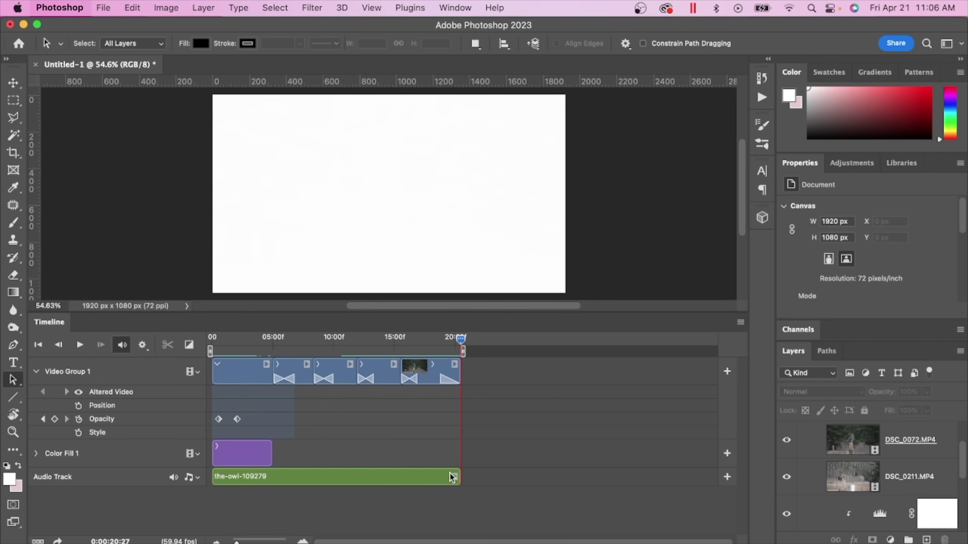
Extend the owl audio clip past the video's end, and cut off the excess by splitting it at the playhead
{"action": "left_click_drag", "start_coordinate": [459, 476], "coordinate": [514, 476]}
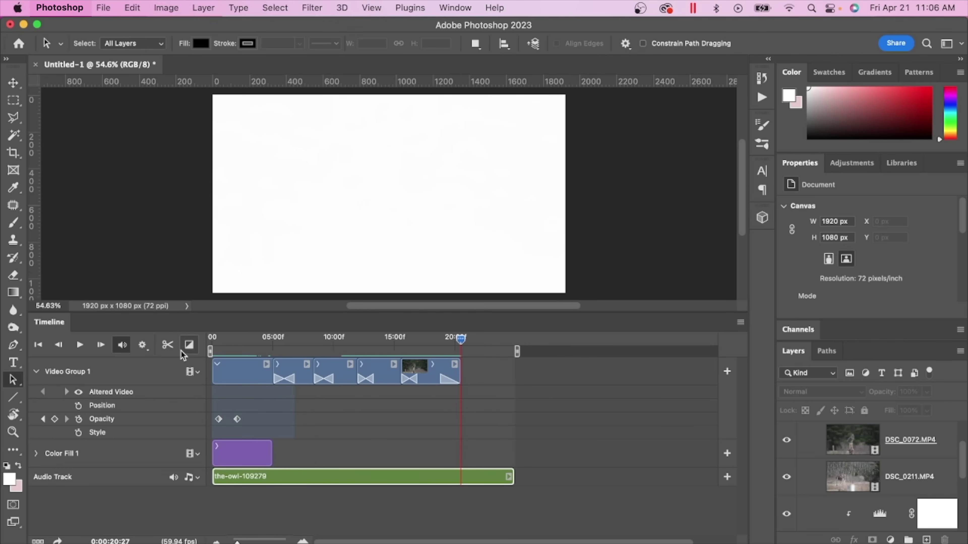
{"action": "left_click", "coordinate": [167, 346]}
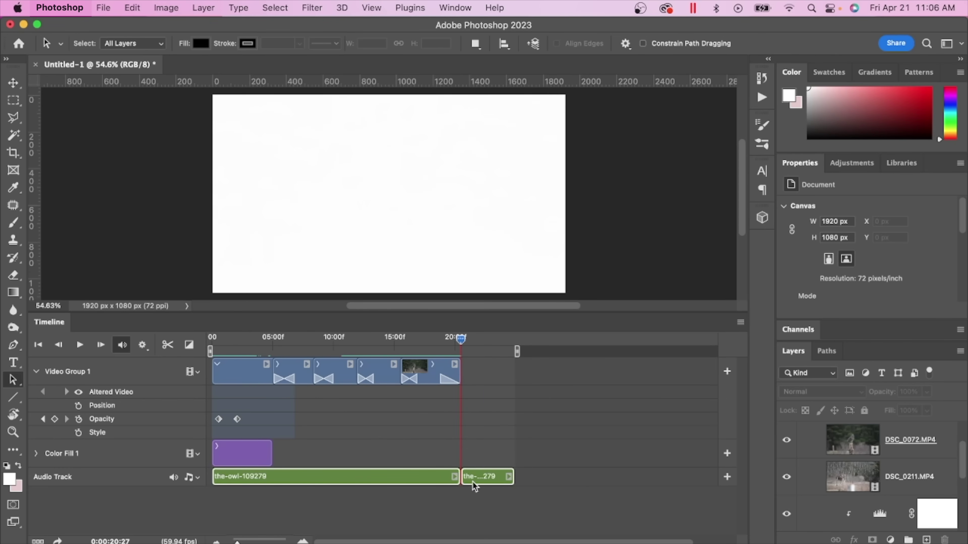
{"action": "left_click", "coordinate": [483, 480]}
{"action": "right_click", "coordinate": [482, 479]}
{"action": "left_click", "coordinate": [475, 474]}
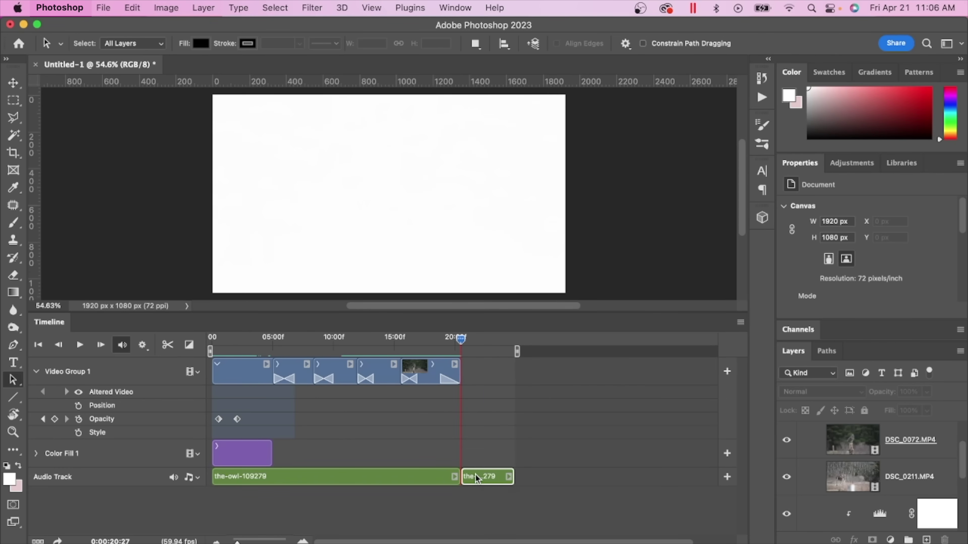
{"action": "key", "text": "Delete"}
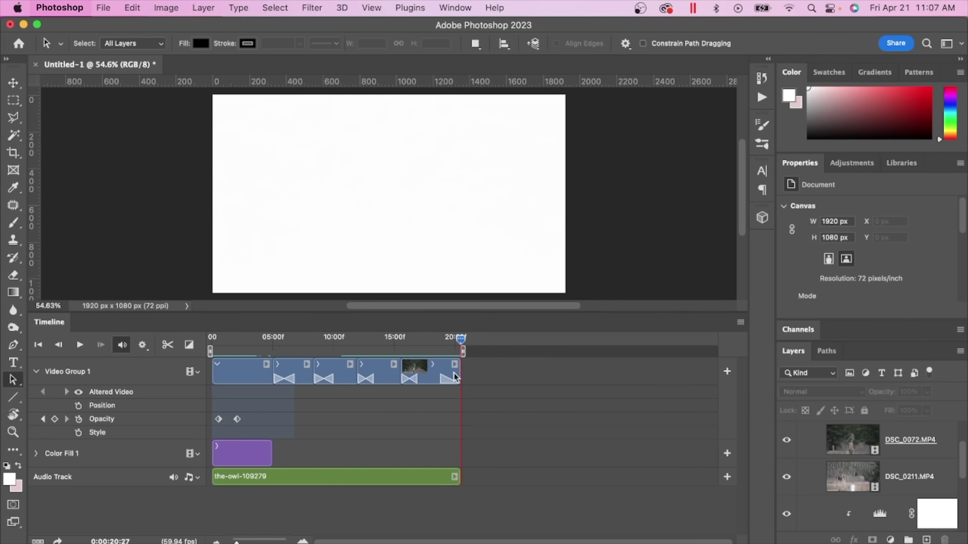
Set the owl audio clip's Fade Out to 1.5 s and check the setting
{"action": "right_click", "coordinate": [437, 475]}
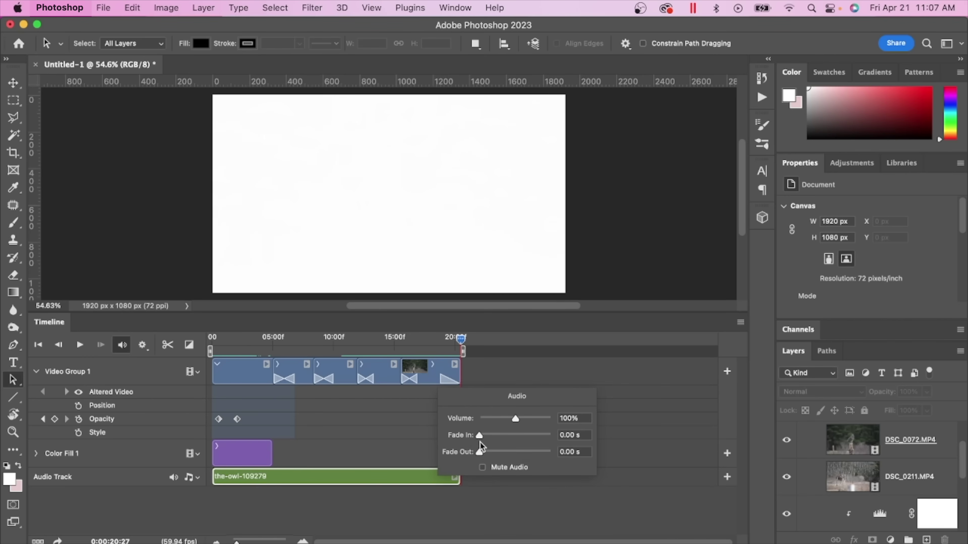
{"action": "left_click", "coordinate": [479, 452]}
{"action": "triple_click", "coordinate": [572, 455]}
{"action": "type", "text": "1"}
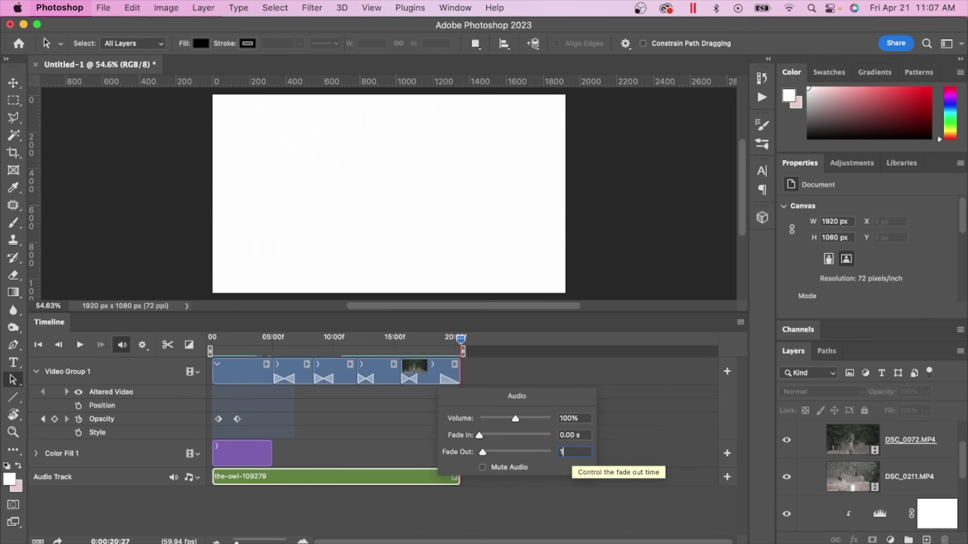
{"action": "type", "text": ".5"}
{"action": "key", "text": "Return"}
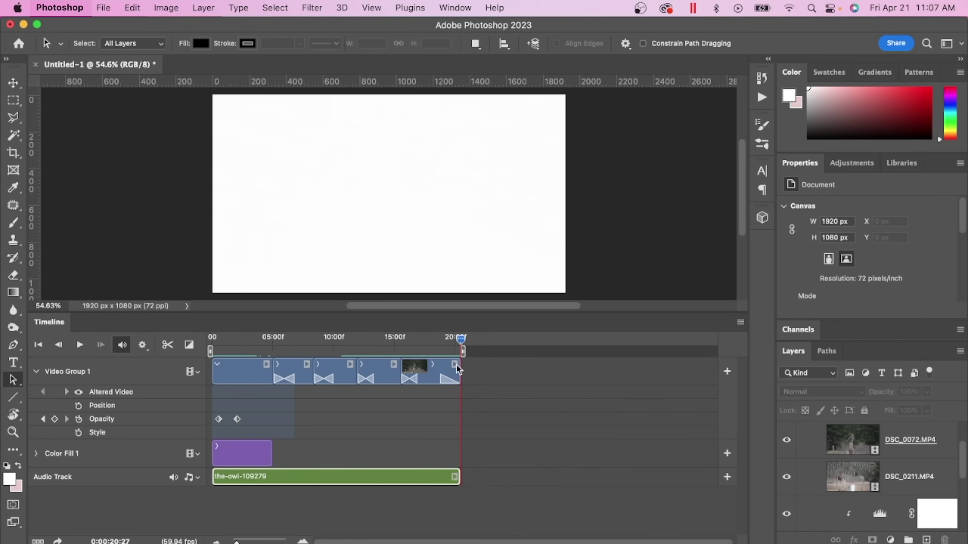
{"action": "right_click", "coordinate": [445, 469]}
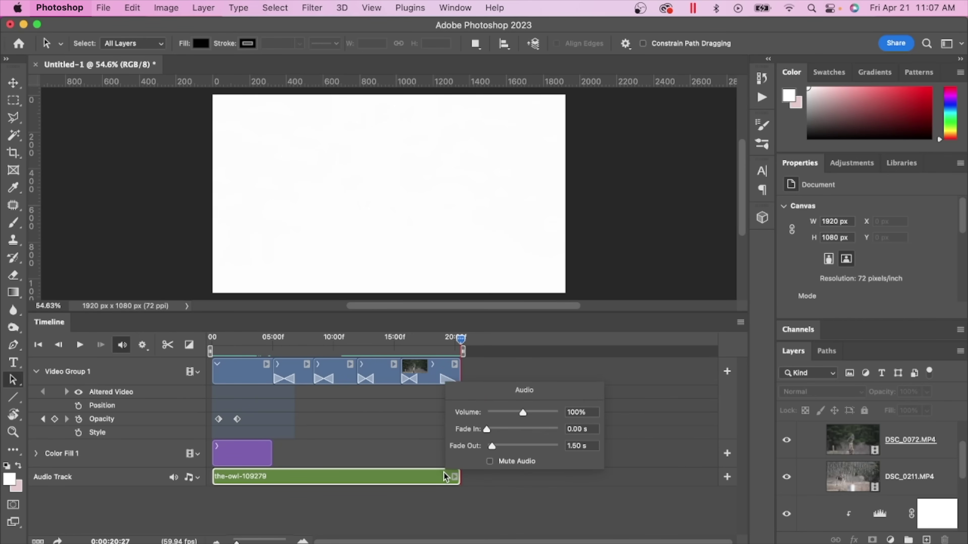
{"action": "left_click", "coordinate": [443, 473]}
Set the owl audio clip's Fade In to 1 s
{"action": "right_click", "coordinate": [220, 479]}
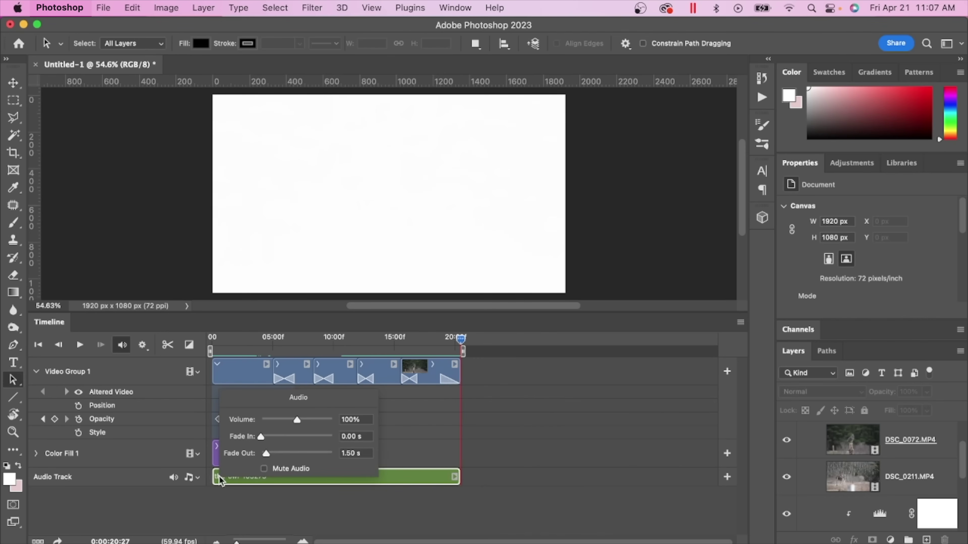
{"action": "left_click", "coordinate": [356, 436]}
{"action": "type", "text": "1"}
{"action": "left_click", "coordinate": [402, 477]}
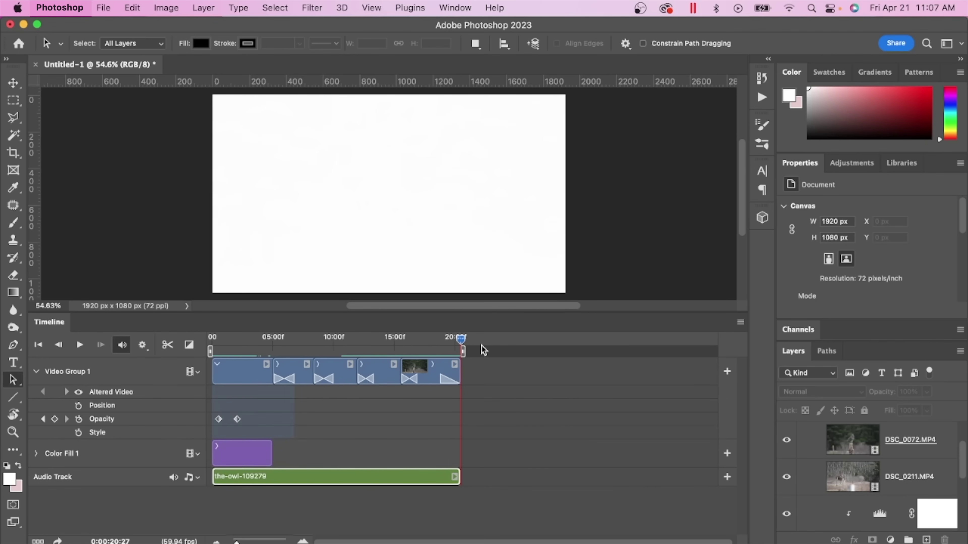
Return the playhead to 0:00:00:00 and play back the sequence with its soundtrack
{"action": "left_click", "coordinate": [460, 342]}
{"action": "left_click_drag", "start_coordinate": [459, 343], "coordinate": [210, 348]}
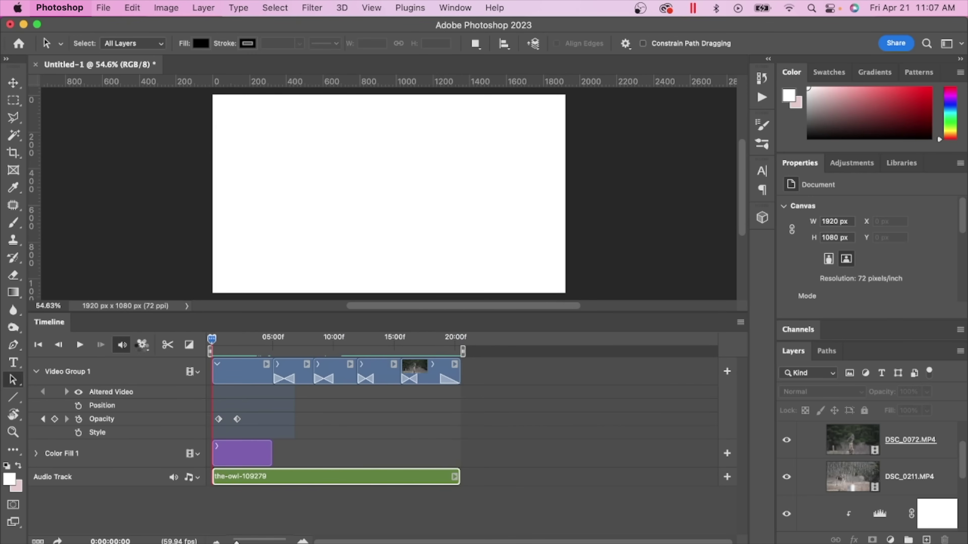
{"action": "left_click", "coordinate": [81, 347]}
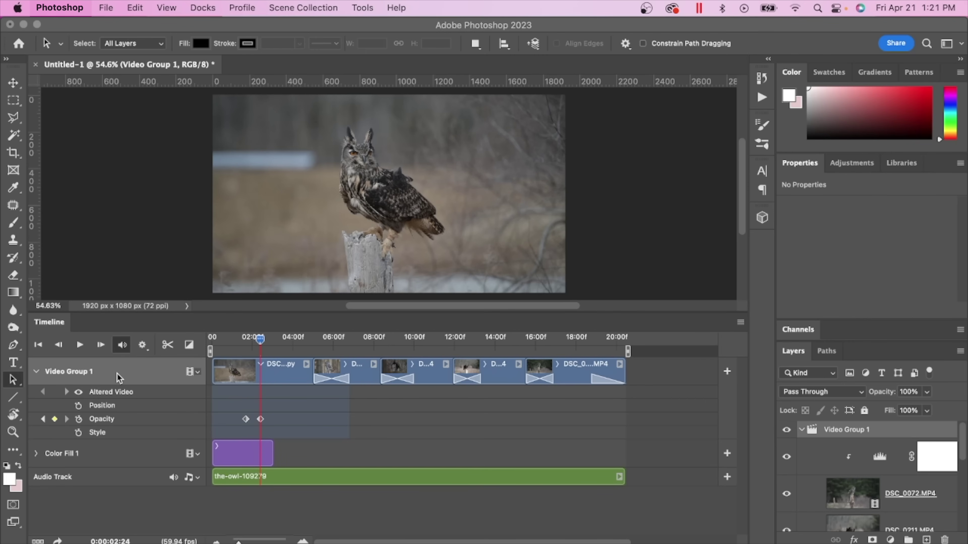
Create a new video group track above Video Group 1 in the timeline
{"action": "left_click", "coordinate": [198, 372]}
{"action": "left_click", "coordinate": [198, 372]}
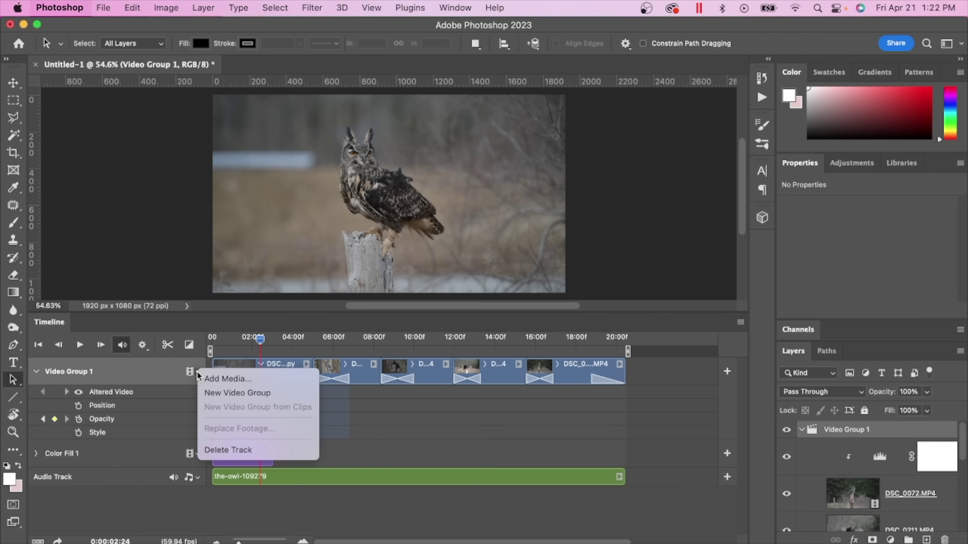
{"action": "left_click", "coordinate": [222, 392]}
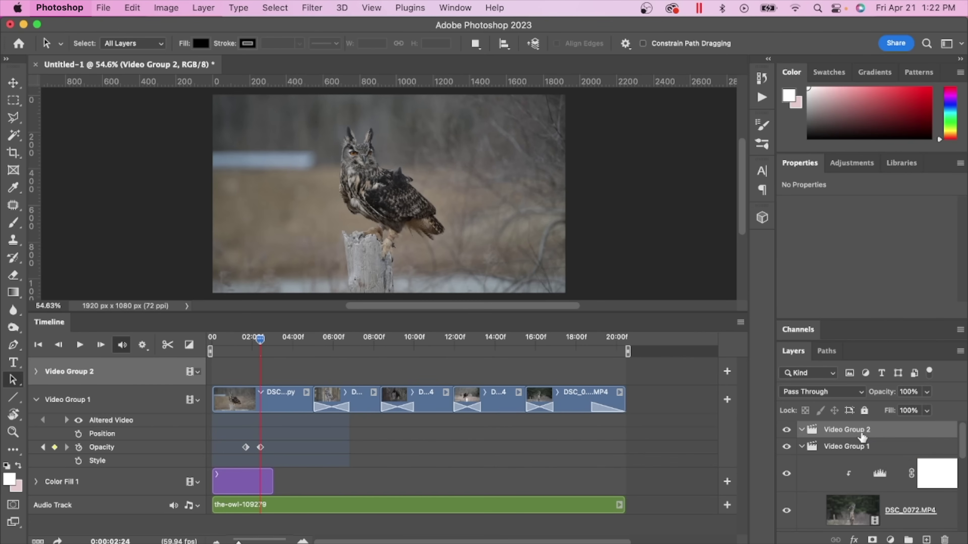
Add the Birds Of Prey.png title image as media to Video Group 2
{"action": "left_click", "coordinate": [196, 372]}
{"action": "left_click", "coordinate": [220, 379]}
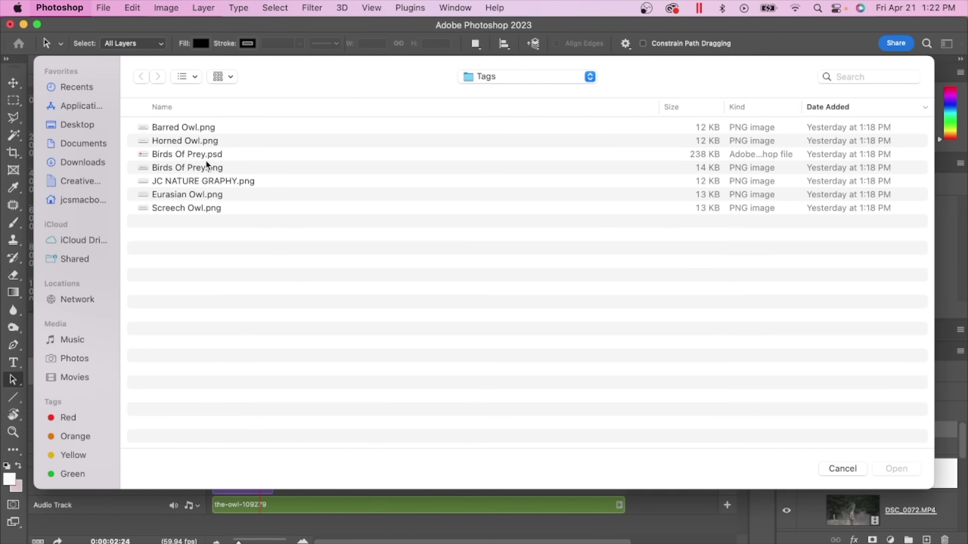
{"action": "left_click", "coordinate": [206, 167]}
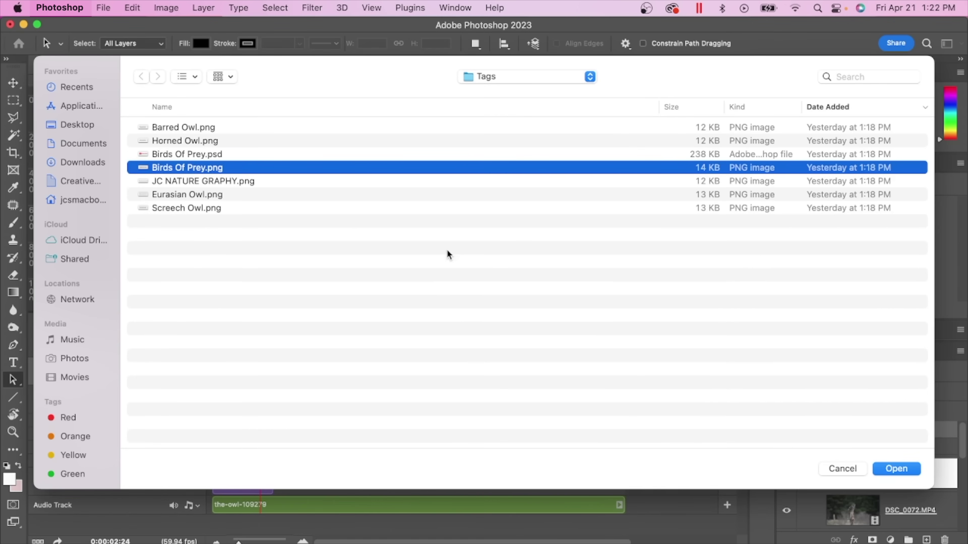
{"action": "left_click", "coordinate": [897, 469]}
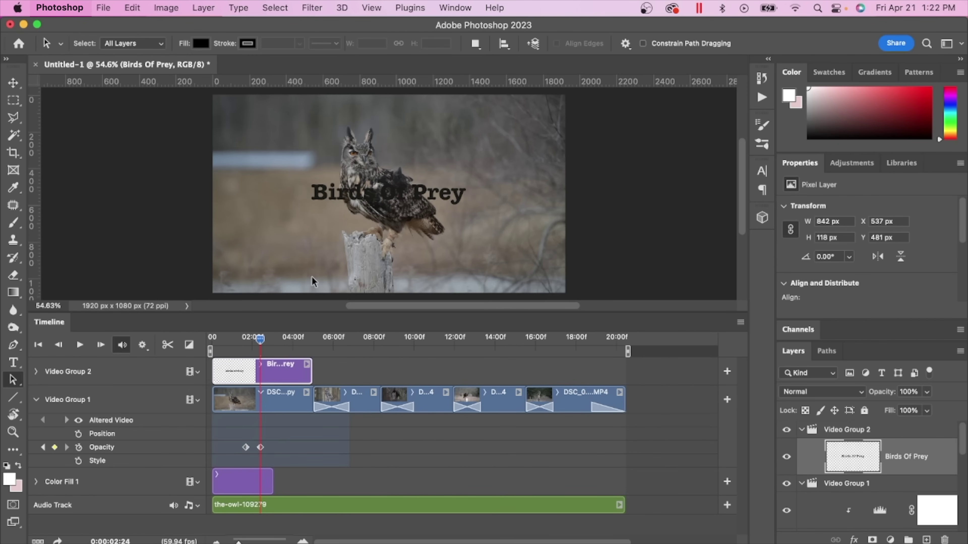
Scale the Birds Of Prey title to about 159.74% and centre it on the canvas at X 960 px, Y 540 px
{"action": "key", "text": "super+t"}
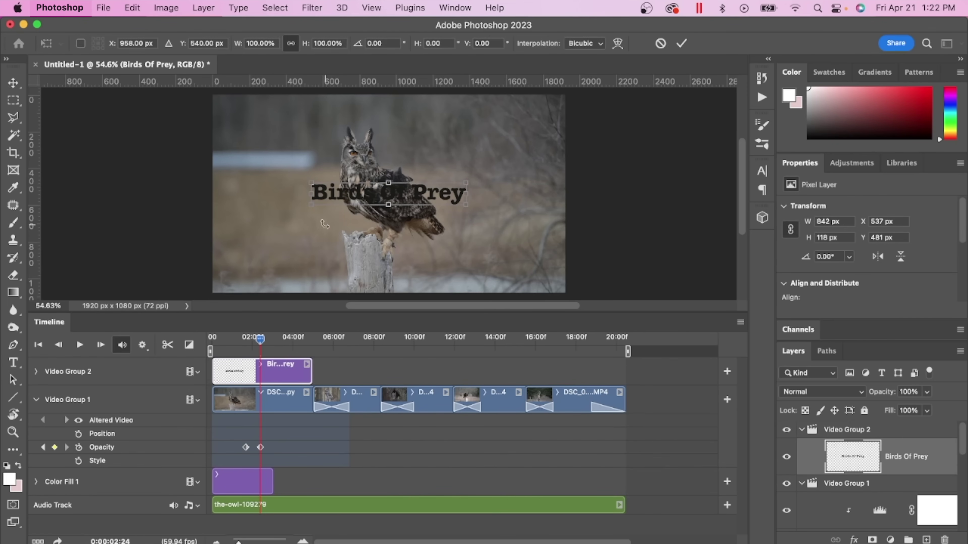
{"action": "left_click_drag", "start_coordinate": [312, 208], "coordinate": [289, 222]}
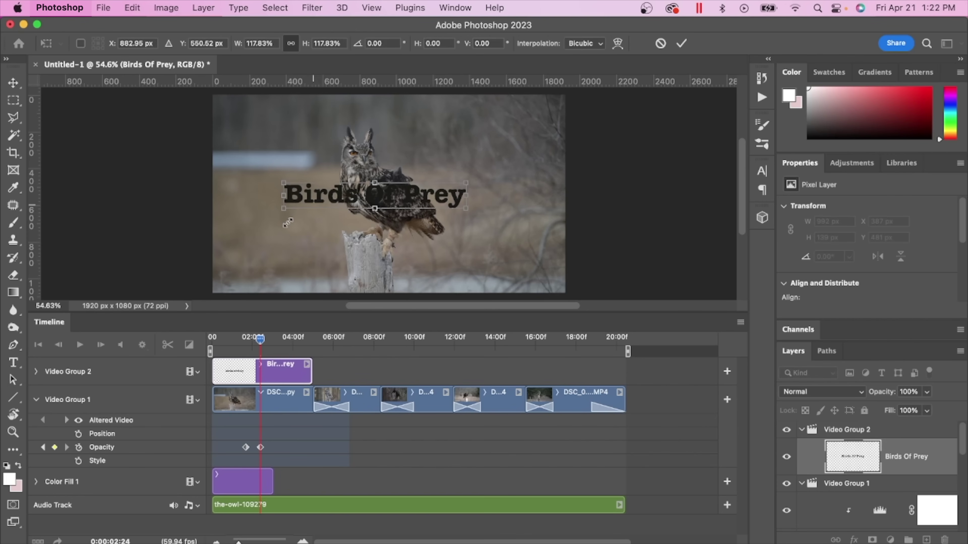
{"action": "left_click_drag", "start_coordinate": [284, 183], "coordinate": [249, 153]}
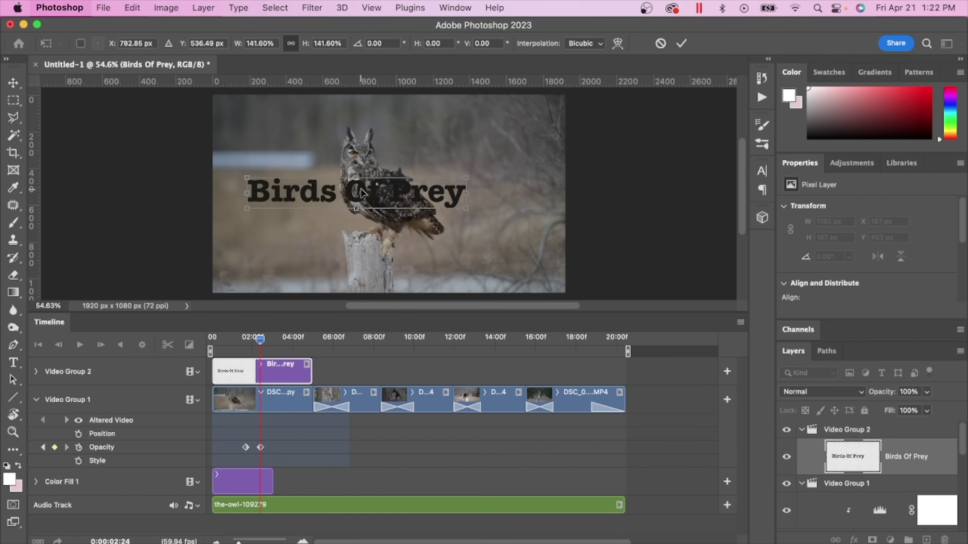
{"action": "left_click_drag", "start_coordinate": [465, 177], "coordinate": [491, 151]}
{"action": "mouse_move", "coordinate": [387, 192]}
{"action": "left_mouse_down"}
{"action": "mouse_move", "coordinate": [404, 193]}
{"action": "mouse_move", "coordinate": [384, 192]}
{"action": "mouse_move", "coordinate": [384, 126]}
{"action": "mouse_move", "coordinate": [392, 268]}
{"action": "mouse_move", "coordinate": [388, 199]}
{"action": "mouse_move", "coordinate": [398, 201]}
{"action": "mouse_move", "coordinate": [389, 196]}
{"action": "left_mouse_up"}
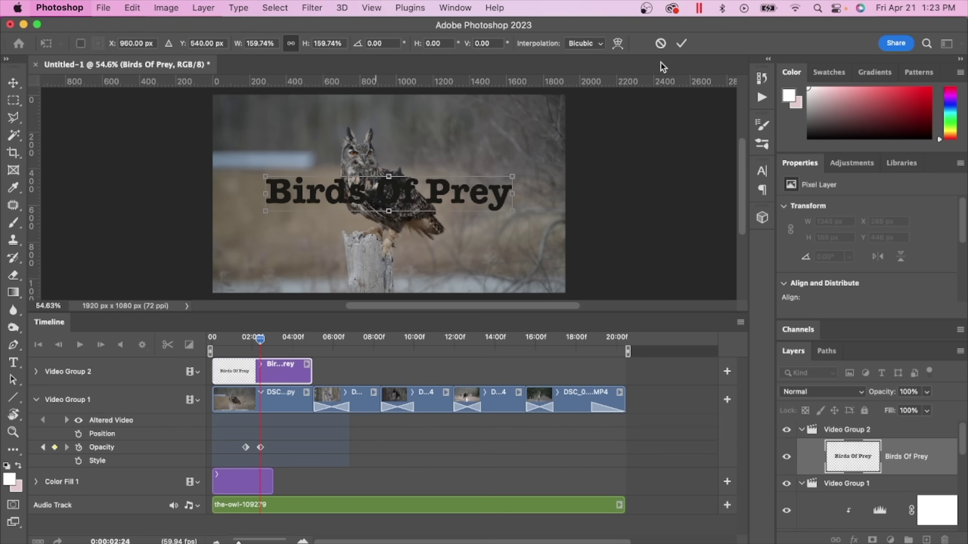
{"action": "left_click", "coordinate": [681, 43]}
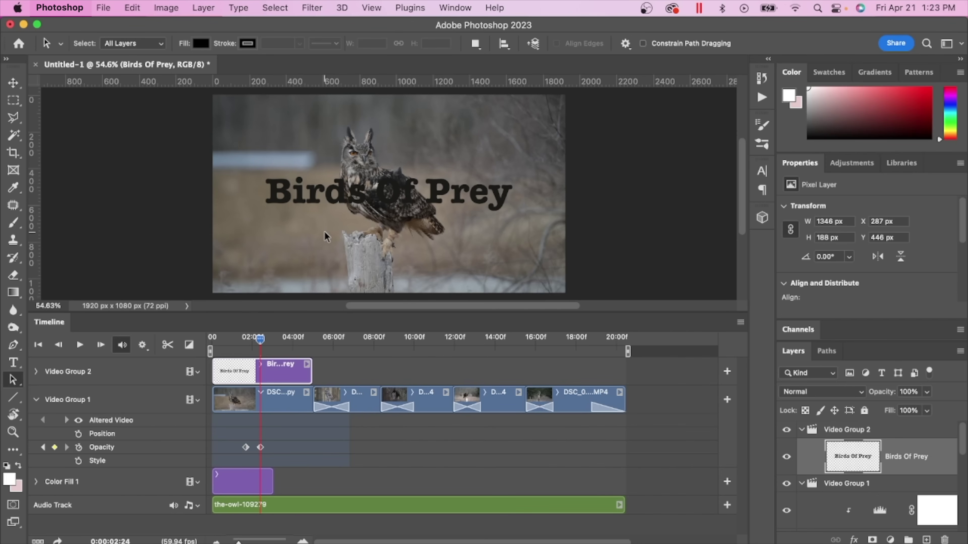
Give the Birds Of Prey layer an unlinked layer mask filled with a horizontal black-to-white gradient
{"action": "left_click", "coordinate": [36, 373]}
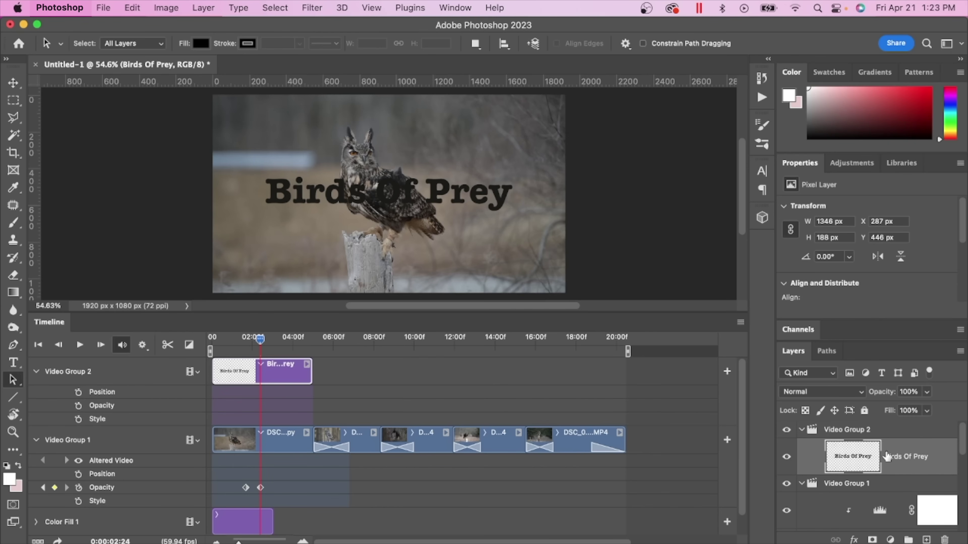
{"action": "left_click", "coordinate": [872, 540]}
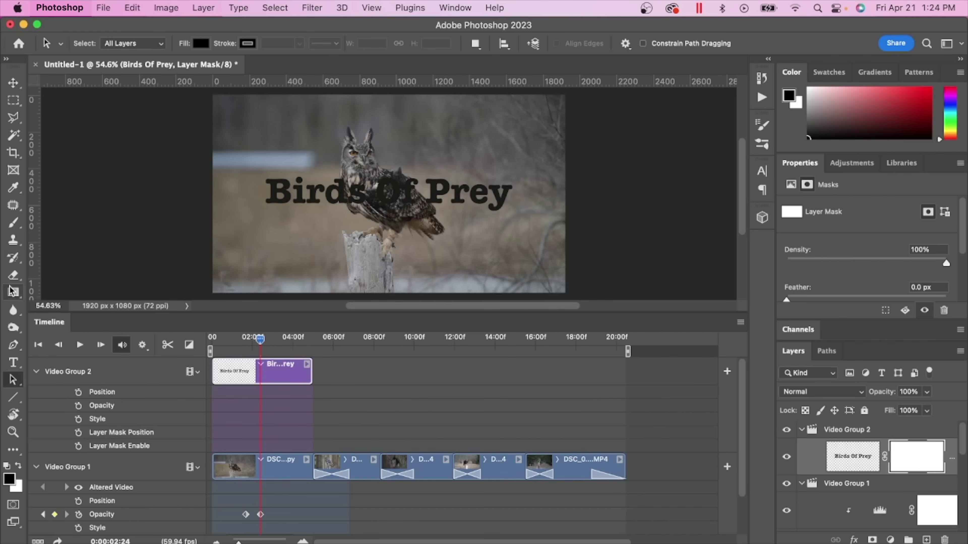
{"action": "left_click", "coordinate": [13, 292]}
{"action": "left_click_drag", "start_coordinate": [257, 234], "coordinate": [540, 229]}
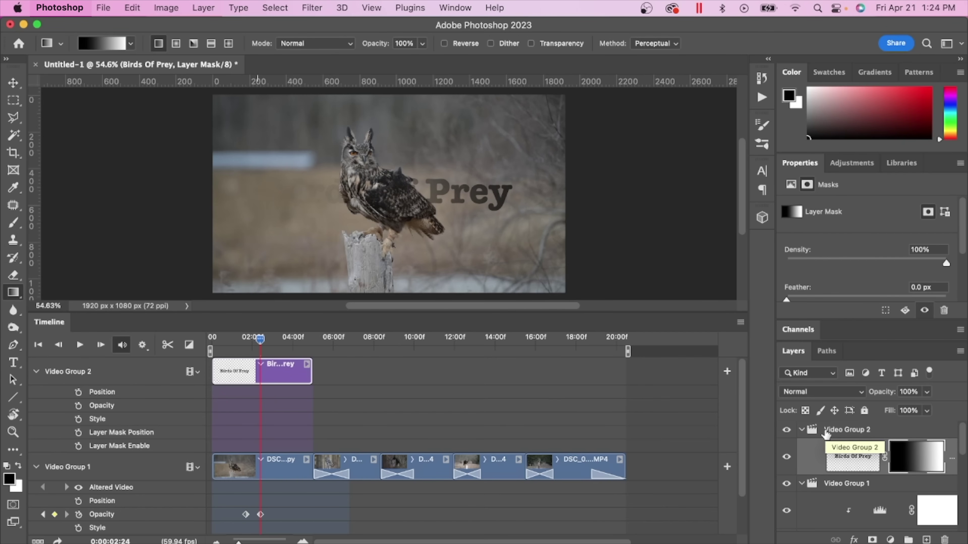
{"action": "left_click", "coordinate": [884, 459]}
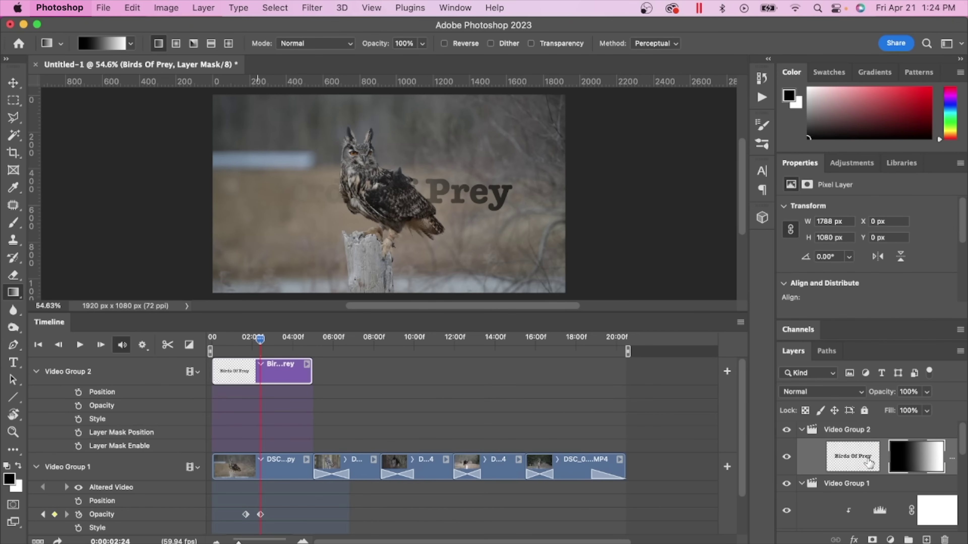
Start Layer Mask Position keyframes for the title at 0:00:00:47, and key the mask shifted left to X -754 px at 0:00:01:41
{"action": "left_click_drag", "start_coordinate": [260, 343], "coordinate": [229, 346]}
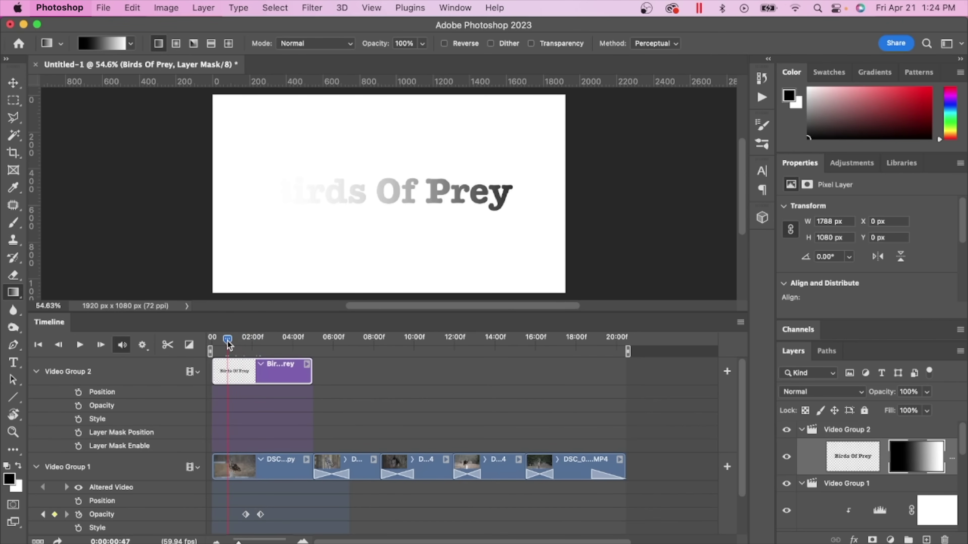
{"action": "left_click", "coordinate": [78, 432]}
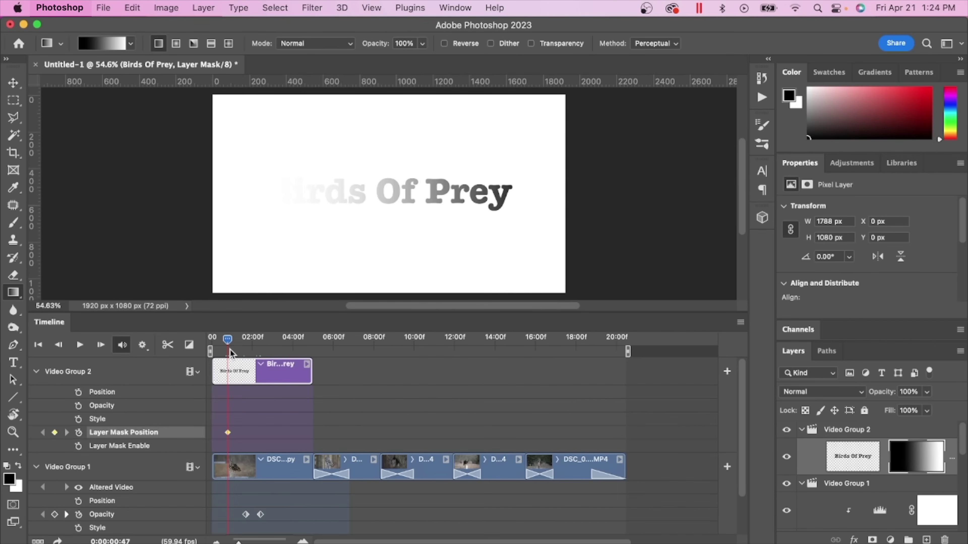
{"action": "left_click_drag", "start_coordinate": [229, 345], "coordinate": [247, 347]}
{"action": "left_click", "coordinate": [13, 82]}
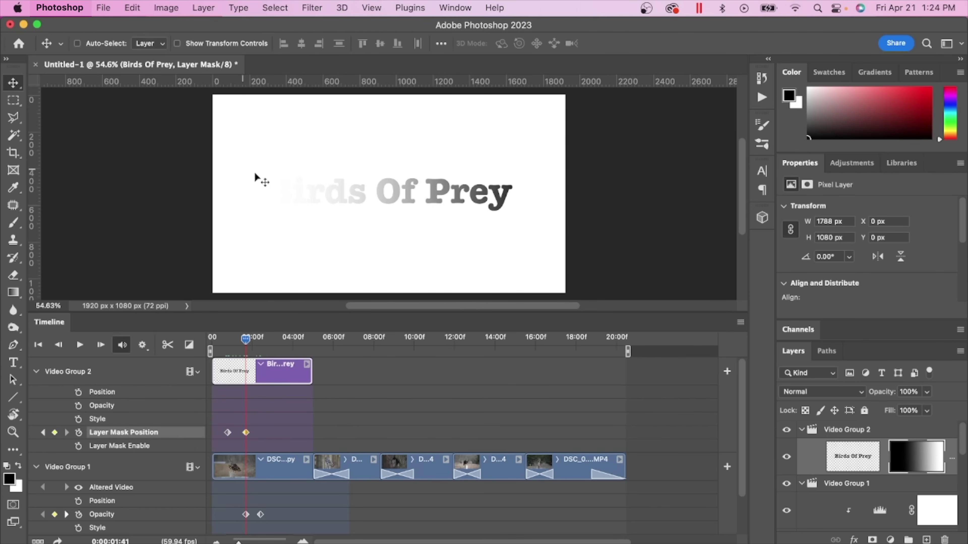
{"action": "left_click_drag", "start_coordinate": [395, 231], "coordinate": [256, 236]}
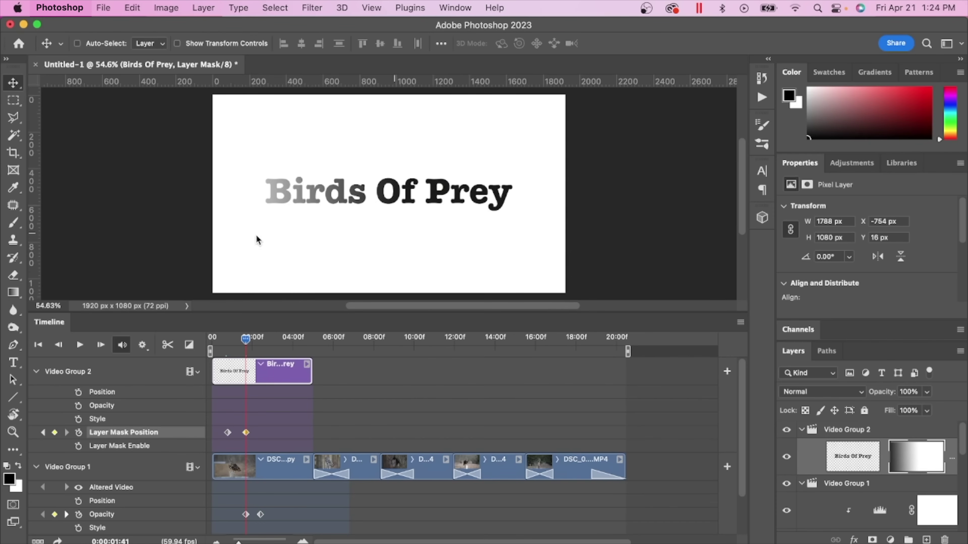
Add Layer Mask Position keyframes at 0:00:02:26 and 0:00:03:20, moving the mask right to X 222 px, Y 129 px at the last one
{"action": "mouse_move", "coordinate": [246, 339]}
{"action": "left_mouse_down"}
{"action": "mouse_move", "coordinate": [224, 341]}
{"action": "mouse_move", "coordinate": [261, 347]}
{"action": "left_mouse_up"}
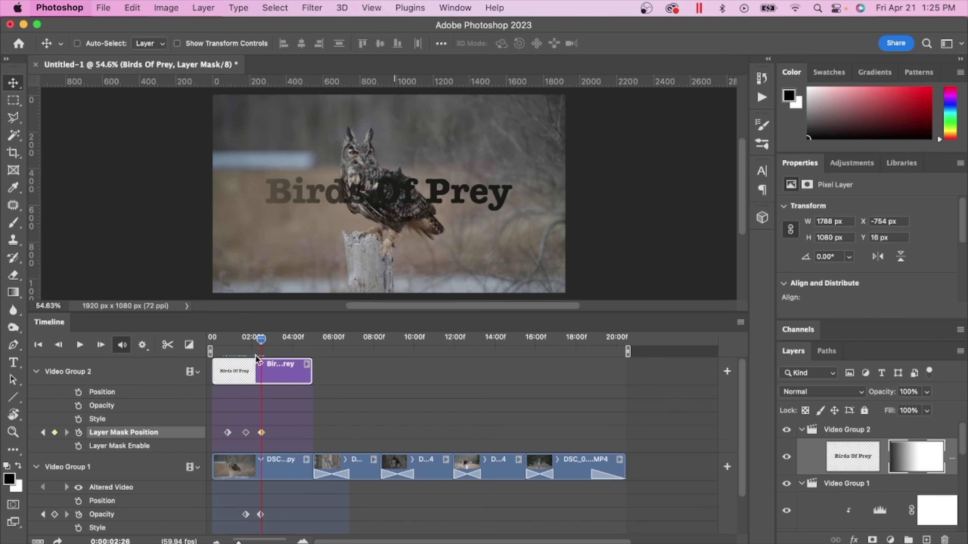
{"action": "left_click_drag", "start_coordinate": [263, 343], "coordinate": [279, 347]}
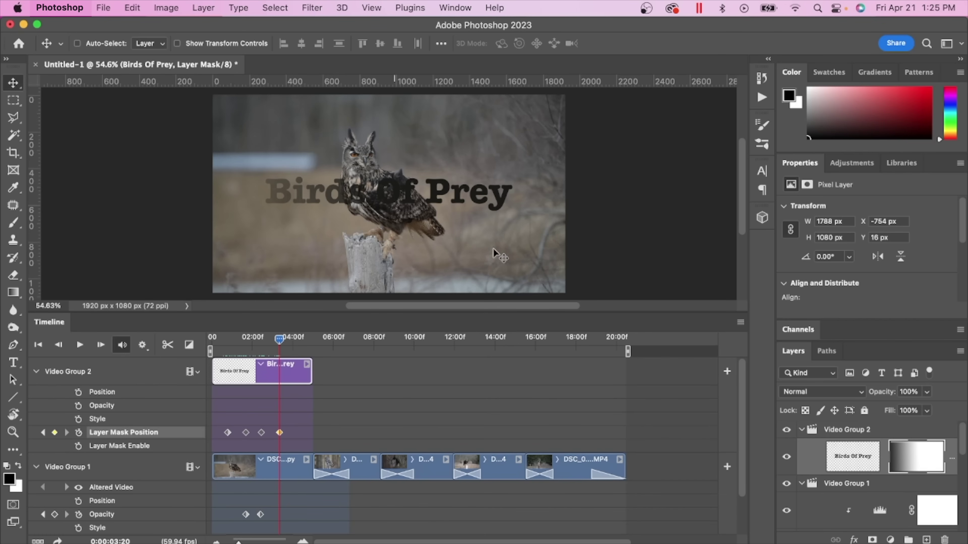
{"action": "left_click_drag", "start_coordinate": [486, 238], "coordinate": [561, 254]}
{"action": "left_click_drag", "start_coordinate": [361, 243], "coordinate": [435, 246]}
Play back the title's mask animation from 0:00:00:00 and stop it after the last mask keyframe
{"action": "left_click_drag", "start_coordinate": [279, 340], "coordinate": [202, 350]}
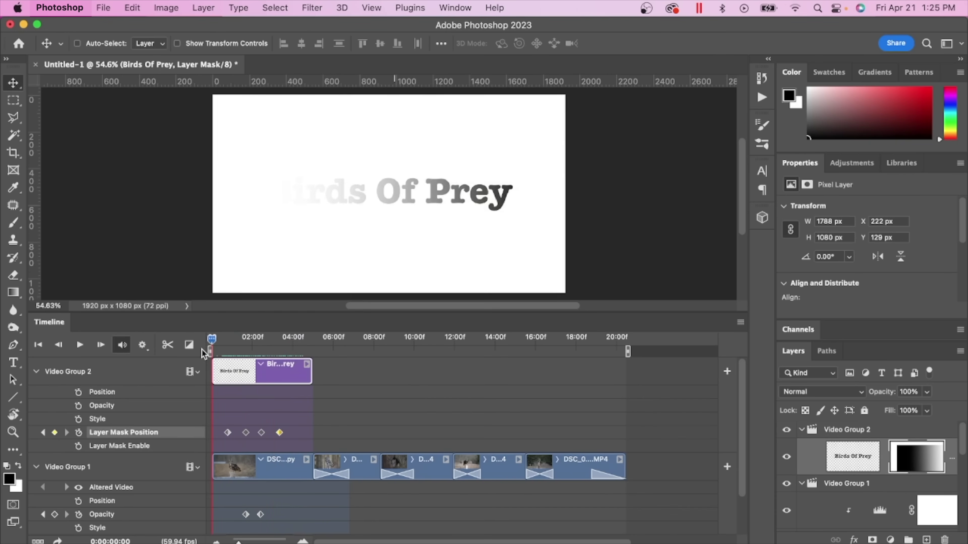
{"action": "left_click", "coordinate": [79, 345]}
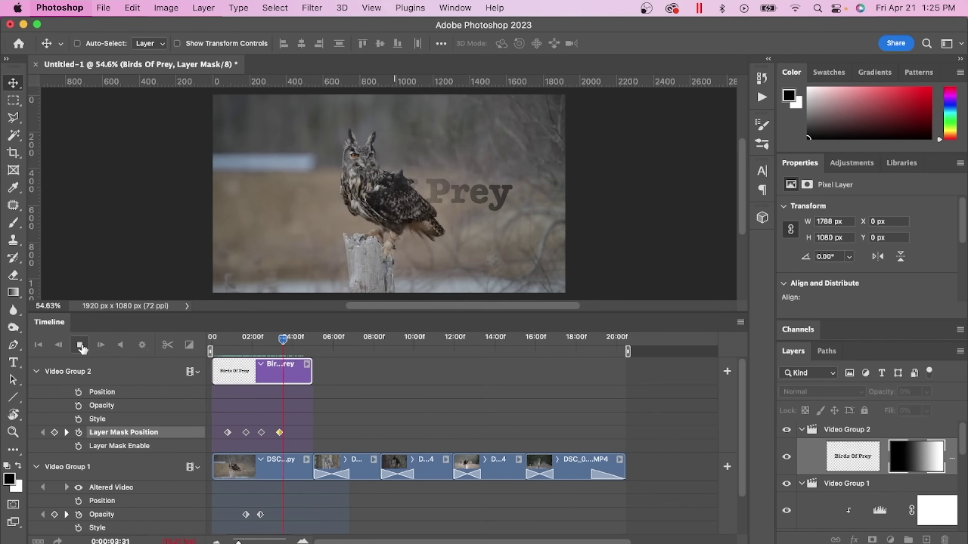
{"action": "left_click", "coordinate": [81, 346]}
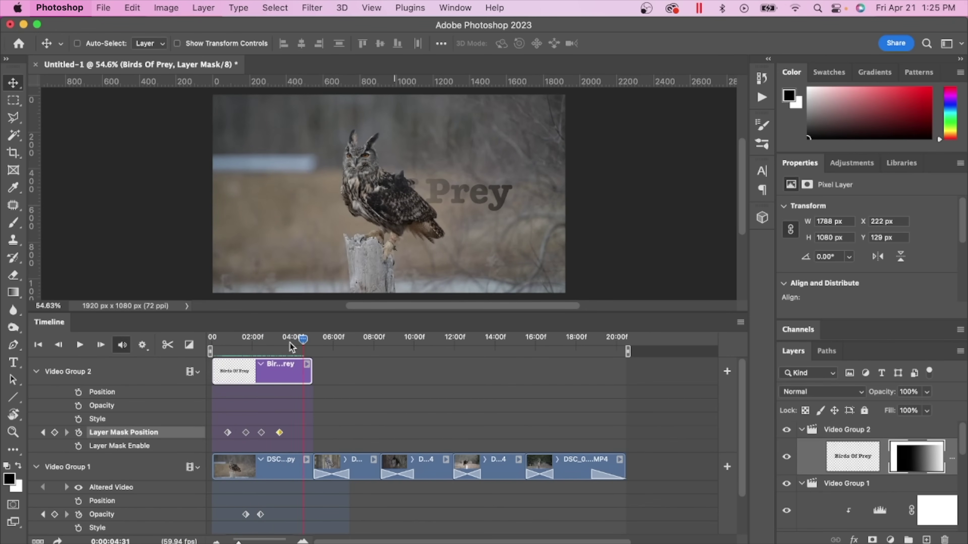
At the 0:00:00:47 keyframe, redraw the title's mask gradient as a narrow black-to-white transition to the right of the text, hiding the whole title
{"action": "left_click", "coordinate": [231, 344]}
{"action": "mouse_move", "coordinate": [230, 348]}
{"action": "left_mouse_down"}
{"action": "mouse_move", "coordinate": [283, 354]}
{"action": "mouse_move", "coordinate": [282, 343]}
{"action": "mouse_move", "coordinate": [229, 349]}
{"action": "left_mouse_up"}
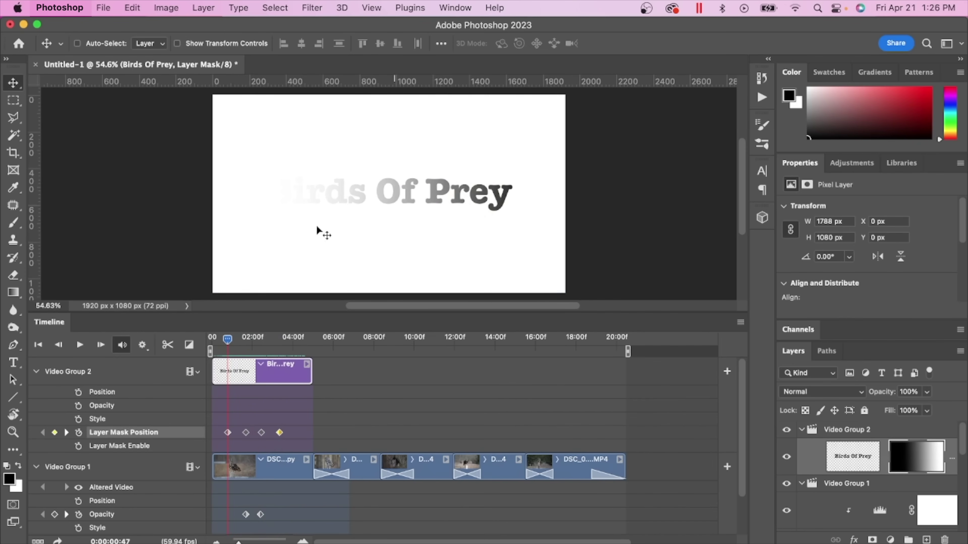
{"action": "left_click", "coordinate": [12, 103]}
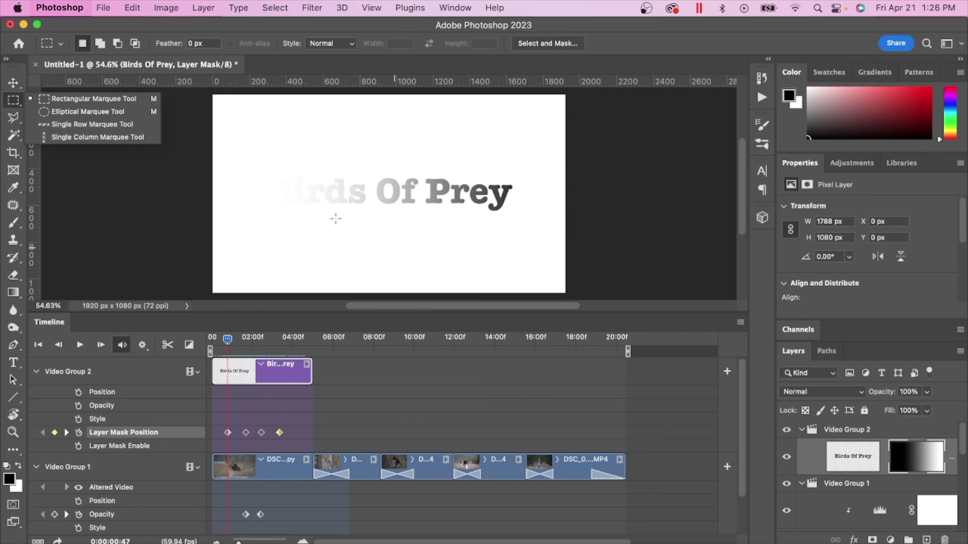
{"action": "left_click", "coordinate": [13, 103]}
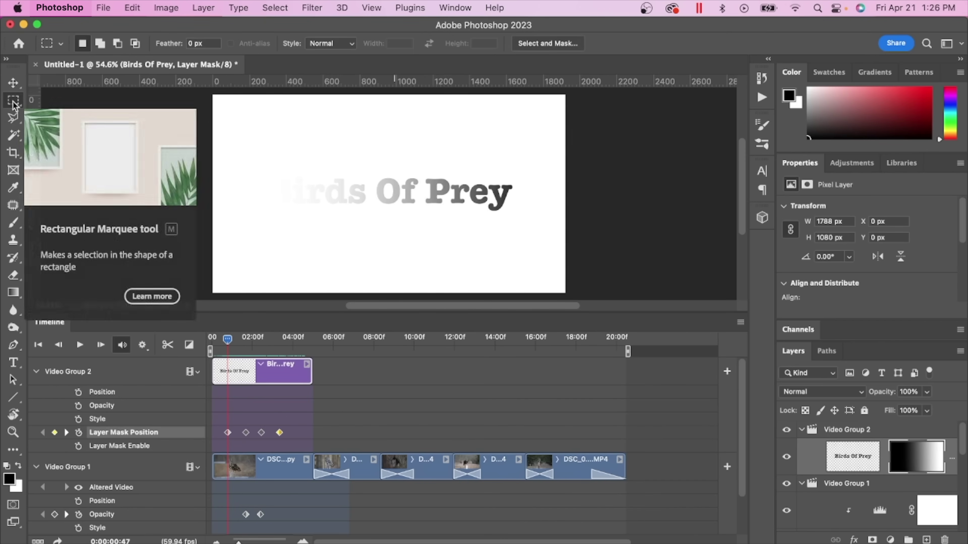
{"action": "left_click", "coordinate": [12, 103]}
{"action": "left_click", "coordinate": [13, 102]}
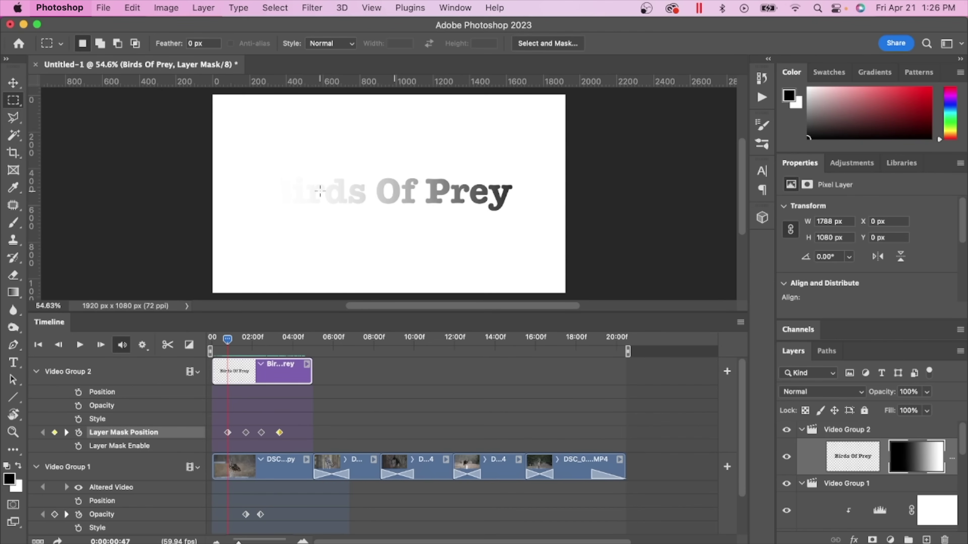
{"action": "left_click", "coordinate": [14, 294]}
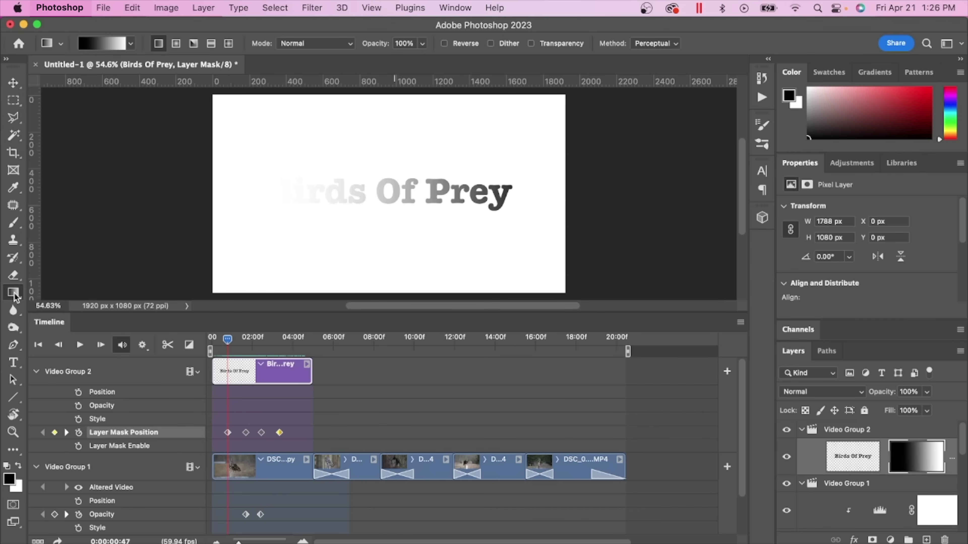
{"action": "left_click_drag", "start_coordinate": [300, 235], "coordinate": [523, 238]}
{"action": "left_click_drag", "start_coordinate": [438, 220], "coordinate": [592, 224]}
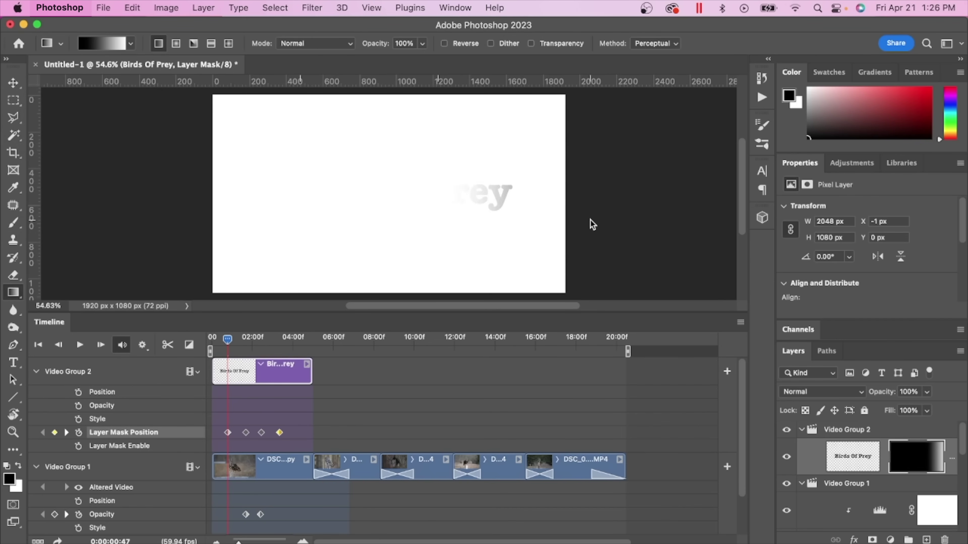
{"action": "left_click_drag", "start_coordinate": [505, 226], "coordinate": [551, 225]}
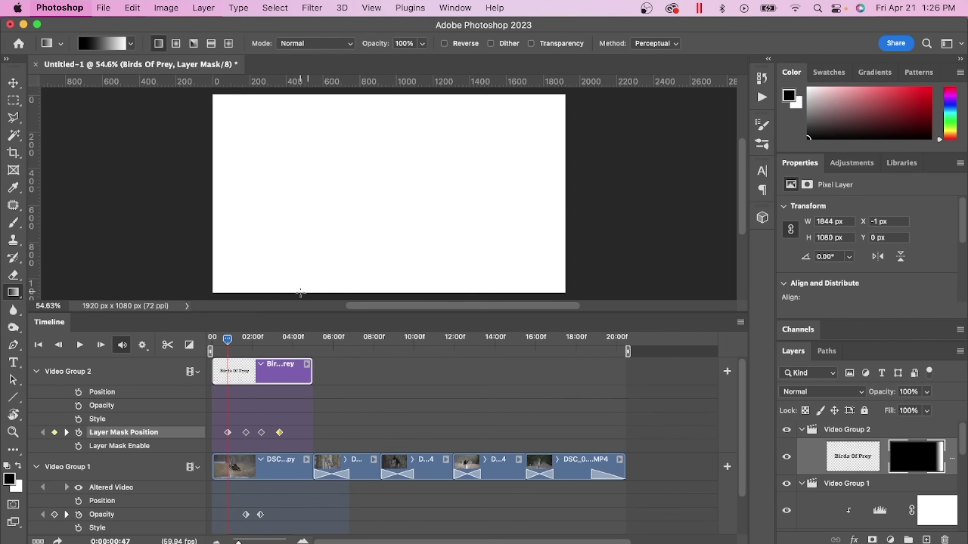
Shift the title's mask left at 0:00:01:40, and move it to X -1507 px at 0:00:02:29 to reveal the full title
{"action": "left_click_drag", "start_coordinate": [228, 341], "coordinate": [249, 344]}
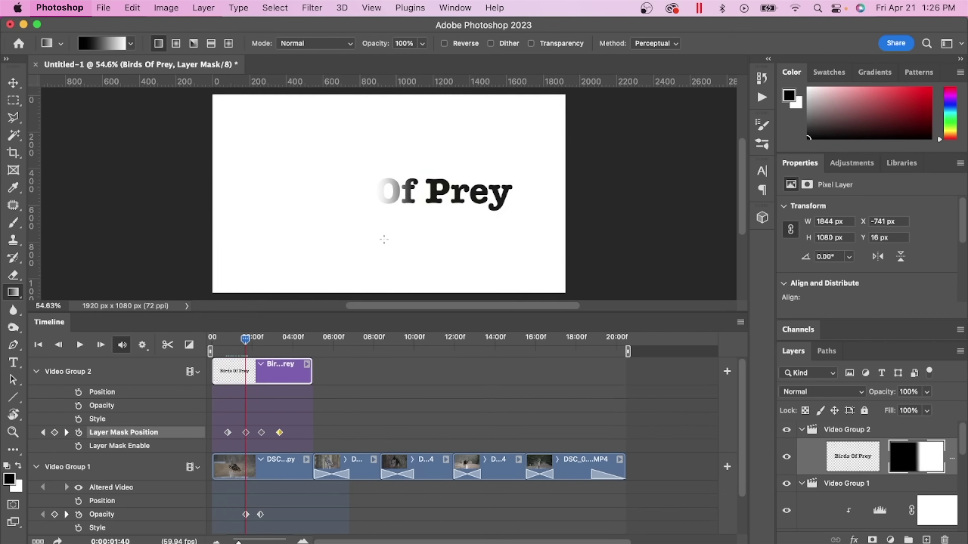
{"action": "left_click", "coordinate": [13, 83]}
{"action": "left_click_drag", "start_coordinate": [349, 237], "coordinate": [227, 244]}
{"action": "left_click_drag", "start_coordinate": [246, 342], "coordinate": [263, 343]}
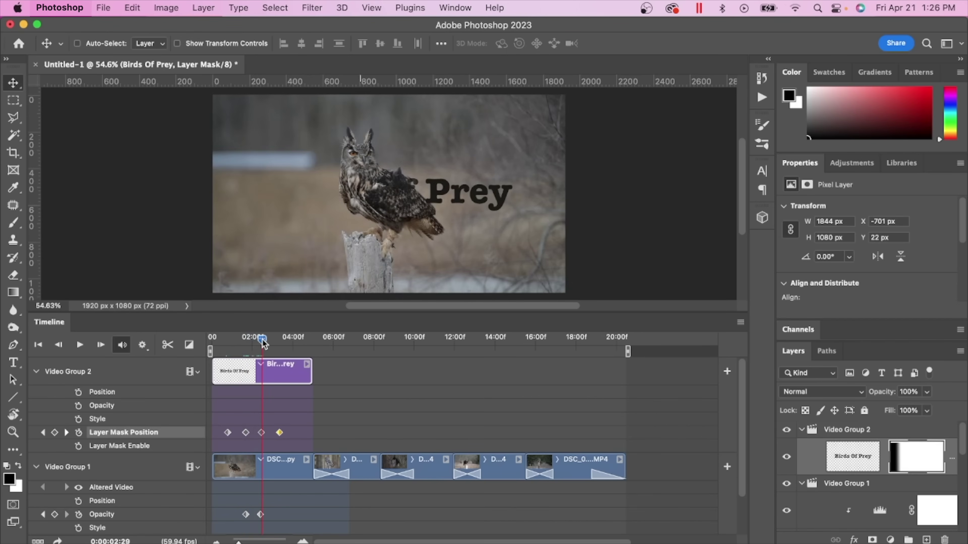
{"action": "left_click_drag", "start_coordinate": [407, 246], "coordinate": [259, 243]}
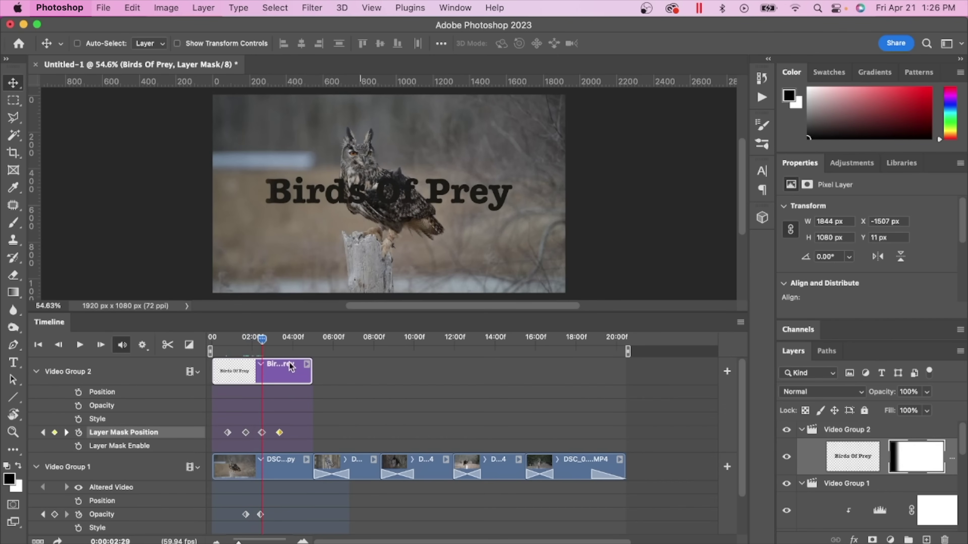
Return the playhead to 0:00:00:00 and play back the revised title reveal
{"action": "left_click_drag", "start_coordinate": [263, 342], "coordinate": [211, 348]}
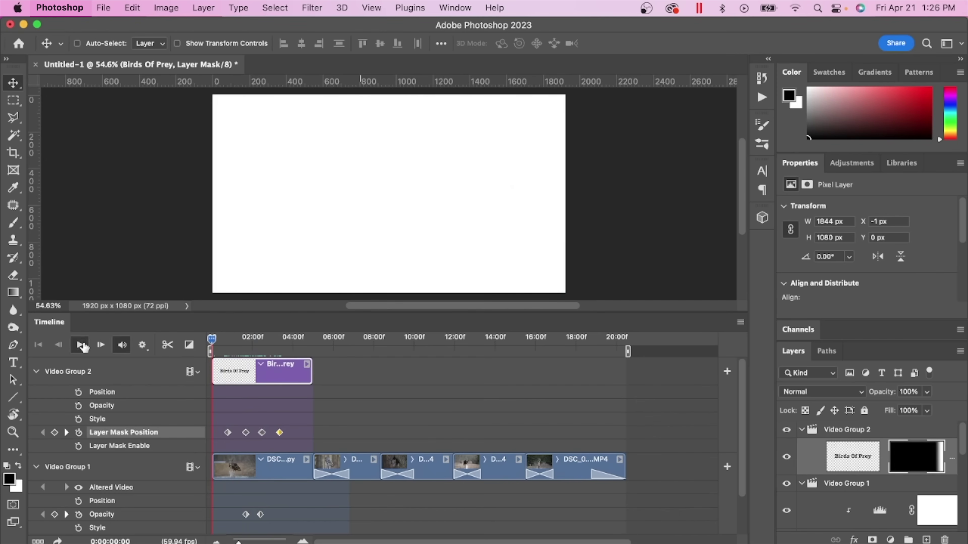
{"action": "left_click", "coordinate": [80, 345]}
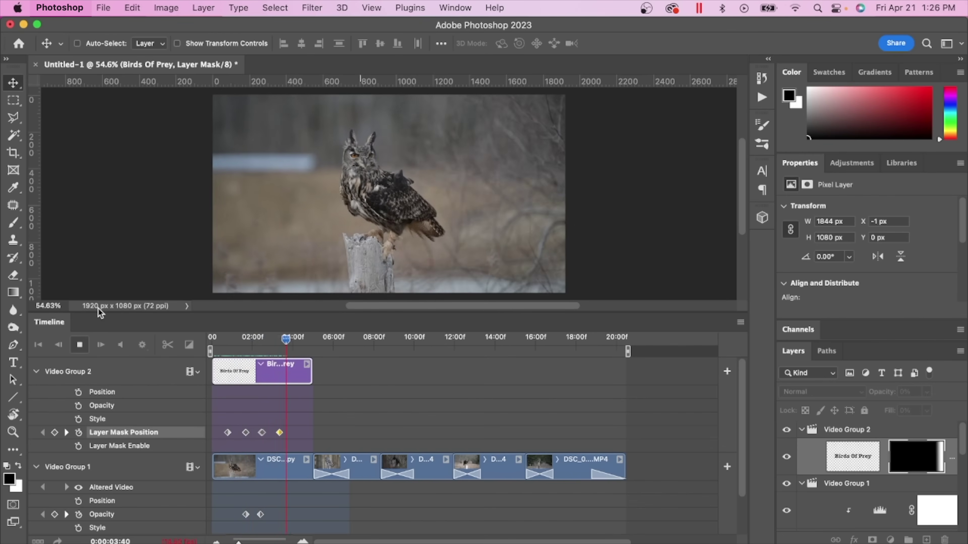
Delete the title's mask keyframe at 0:00:02:29 and reposition the mask there to X -1554 px, revealing the full title
{"action": "left_click", "coordinate": [80, 345]}
{"action": "left_click_drag", "start_coordinate": [298, 344], "coordinate": [262, 350]}
{"action": "left_click", "coordinate": [262, 433]}
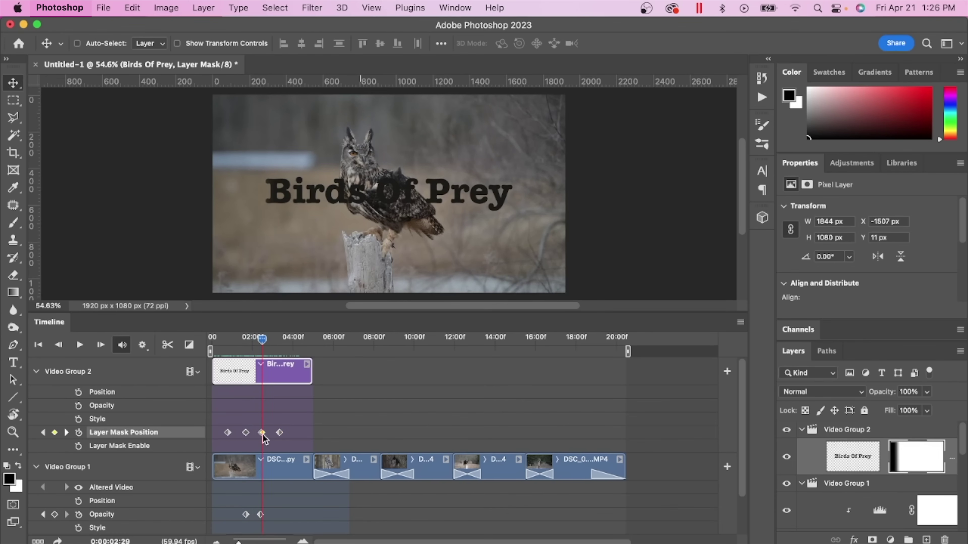
{"action": "key", "text": "Delete"}
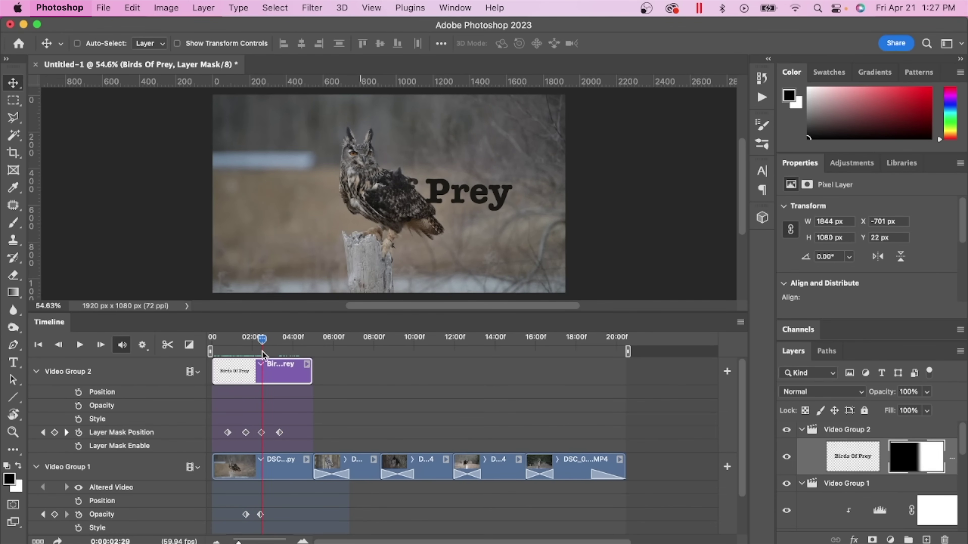
{"action": "key", "text": "super+z"}
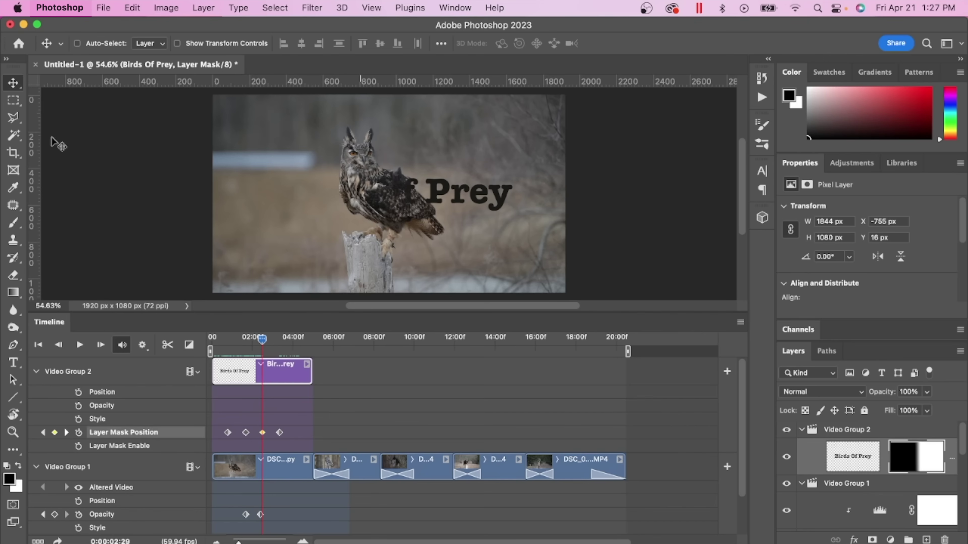
{"action": "left_click_drag", "start_coordinate": [328, 252], "coordinate": [210, 257]}
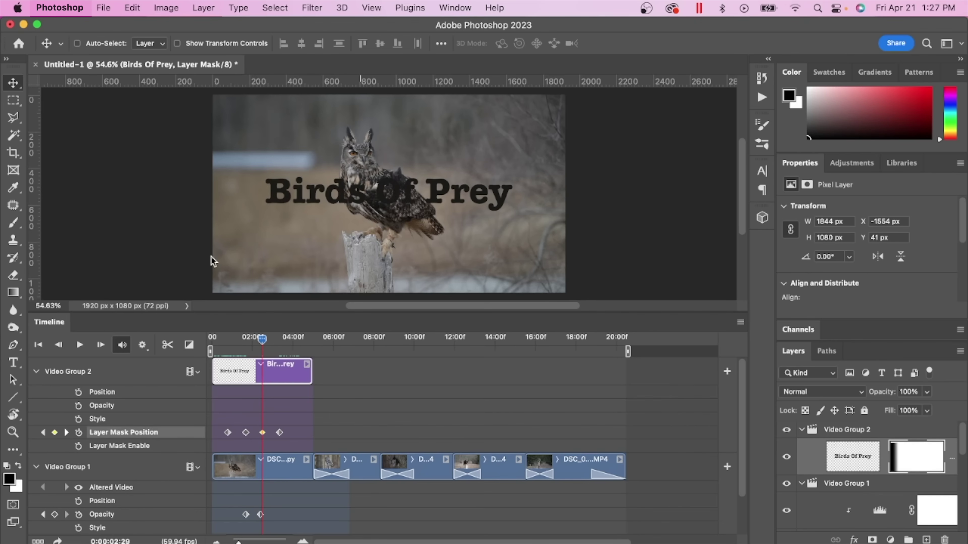
Delete the title's second mask position keyframe at 0:00:01:40 and play back the animation from 0:00:00:00
{"action": "mouse_move", "coordinate": [262, 338]}
{"action": "left_mouse_down"}
{"action": "mouse_move", "coordinate": [245, 345]}
{"action": "mouse_move", "coordinate": [262, 345]}
{"action": "left_mouse_up"}
{"action": "left_click", "coordinate": [246, 433], "text": "shift"}
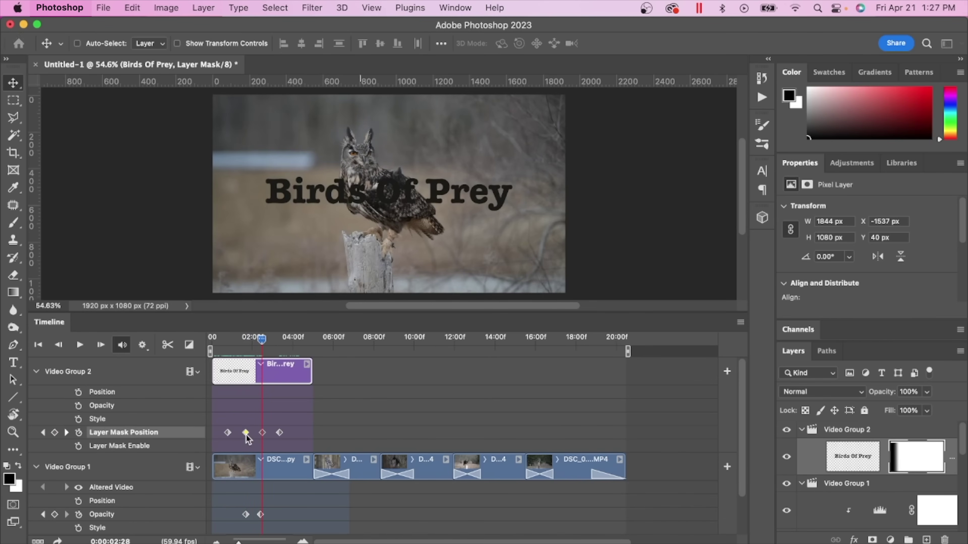
{"action": "key", "text": "Delete"}
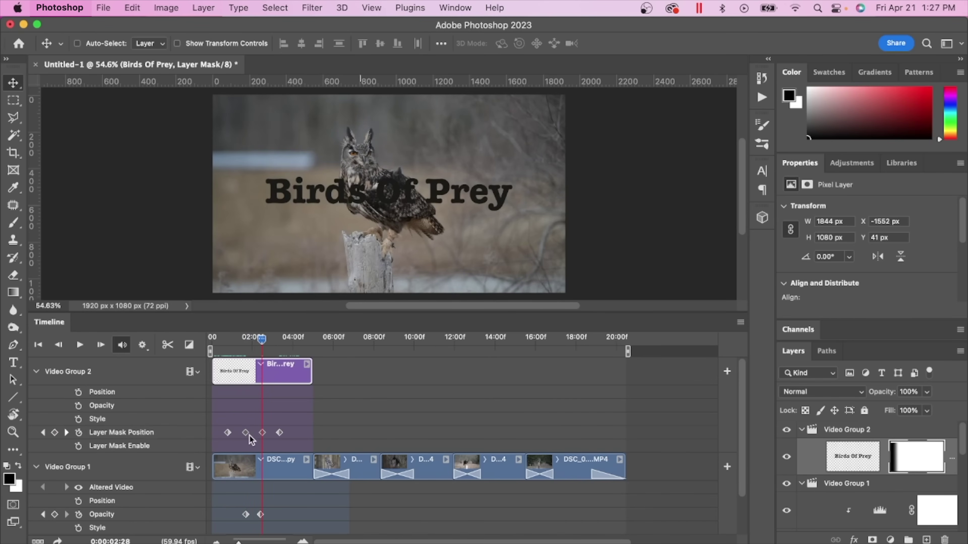
{"action": "left_click_drag", "start_coordinate": [262, 339], "coordinate": [204, 344]}
{"action": "left_click", "coordinate": [80, 345]}
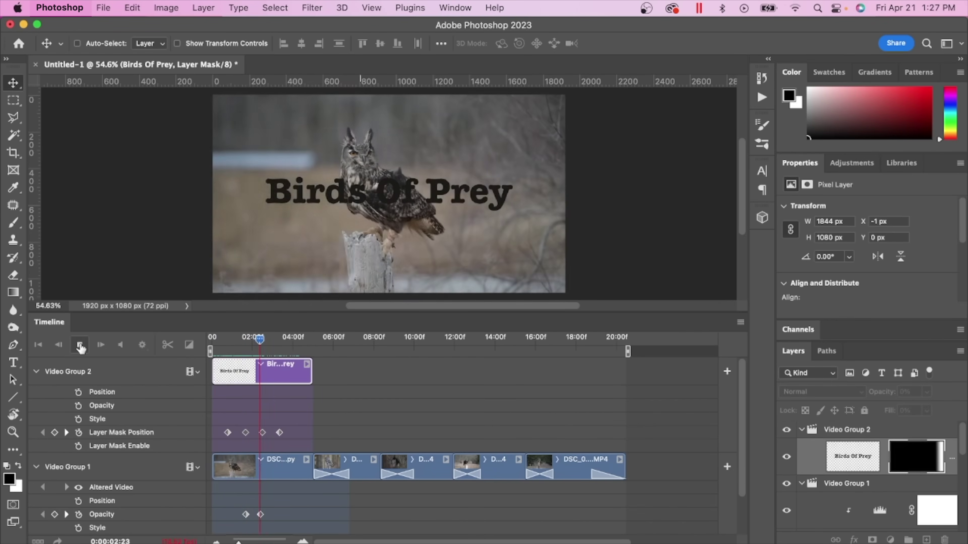
{"action": "left_click", "coordinate": [80, 346]}
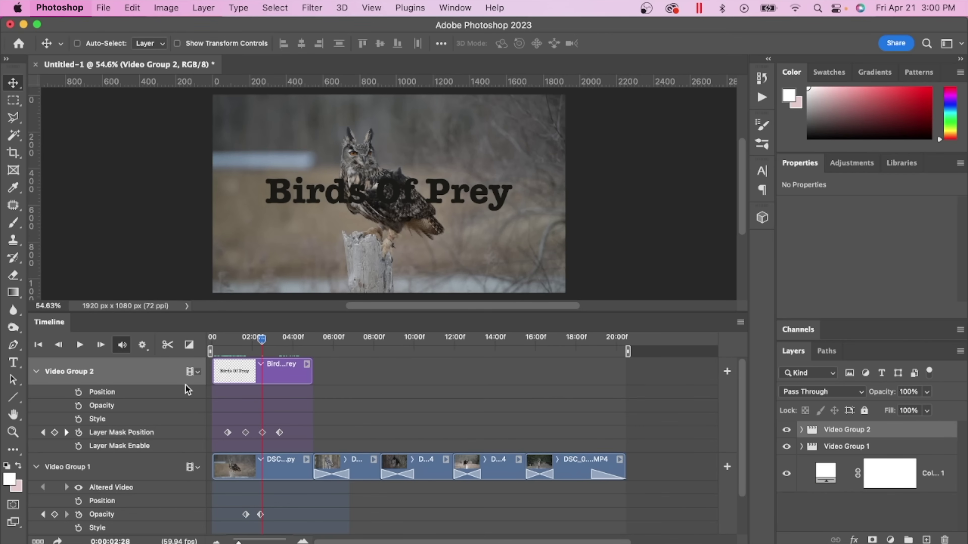
Create a new video group above the title's group and add JC NATURE GRAPHY.png to it
{"action": "left_click", "coordinate": [196, 374]}
{"action": "left_click", "coordinate": [222, 392]}
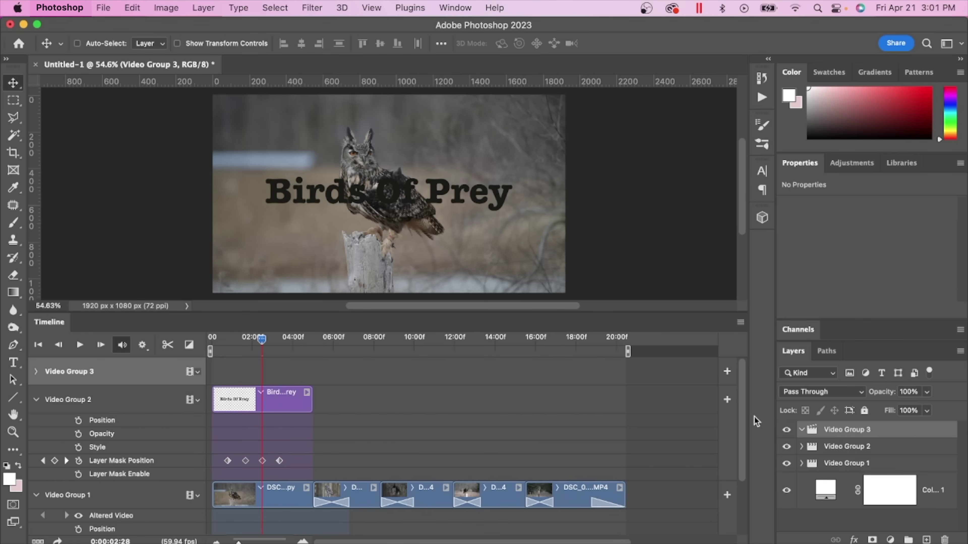
{"action": "left_click", "coordinate": [197, 372]}
{"action": "left_click", "coordinate": [212, 379]}
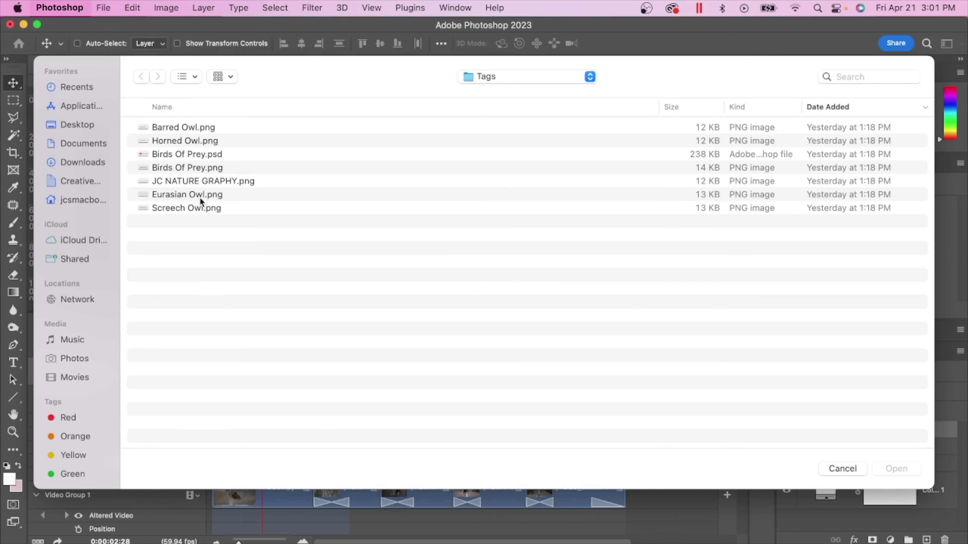
{"action": "left_click", "coordinate": [202, 181]}
{"action": "left_click", "coordinate": [896, 468]}
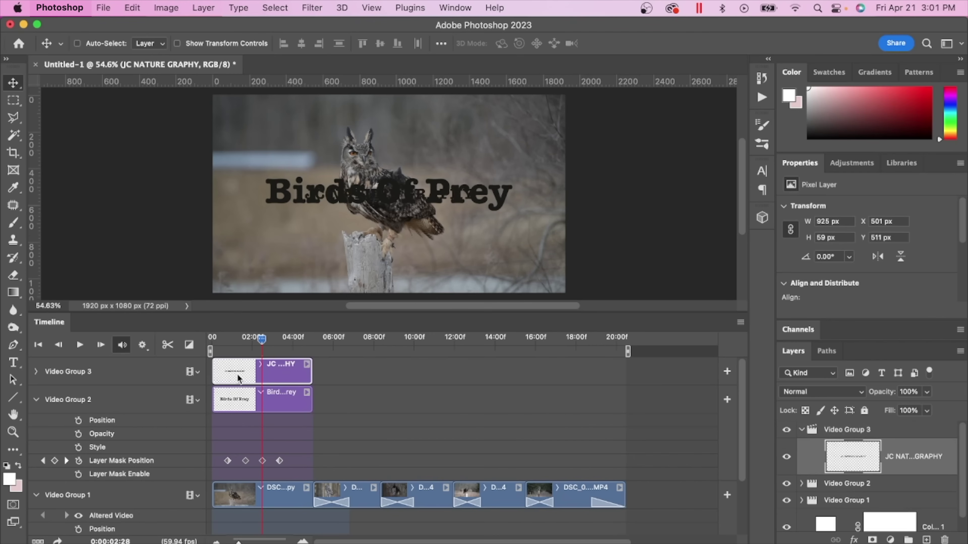
Move the JC NATURE GRAPHY clip along its track so it starts right after the last owl video clip ends
{"action": "left_click_drag", "start_coordinate": [237, 378], "coordinate": [392, 375]}
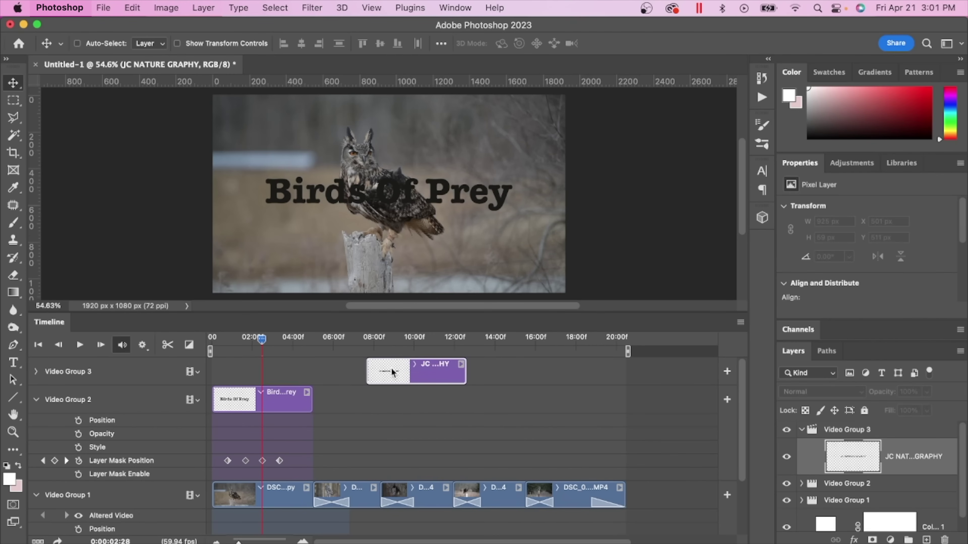
{"action": "left_click", "coordinate": [567, 376]}
{"action": "left_click_drag", "start_coordinate": [443, 375], "coordinate": [673, 380]}
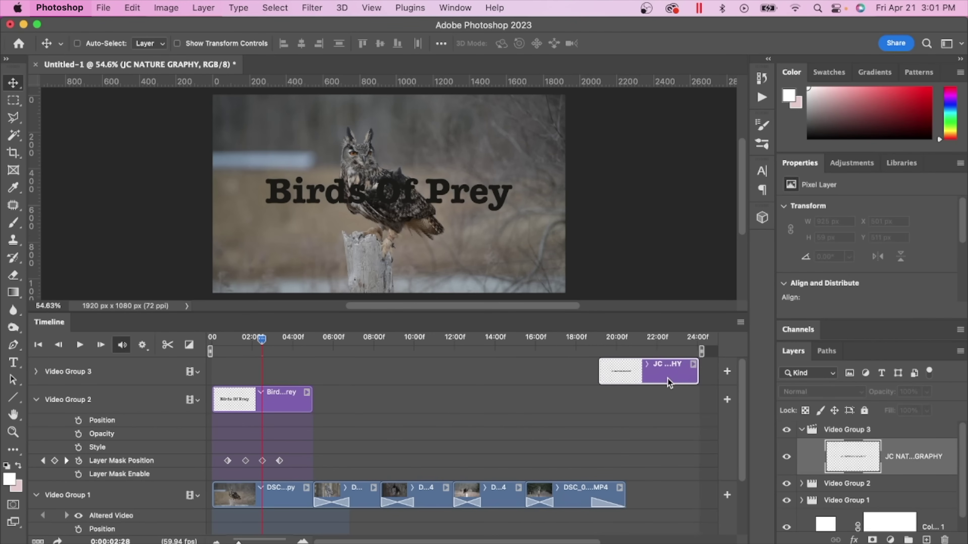
{"action": "scroll", "coordinate": [665, 378], "scroll_direction": "right", "scroll_amount": 3}
{"action": "scroll", "coordinate": [666, 379], "scroll_direction": "right", "scroll_amount": 2}
{"action": "mouse_move", "coordinate": [542, 372]}
{"action": "left_mouse_down"}
{"action": "mouse_move", "coordinate": [585, 373]}
{"action": "mouse_move", "coordinate": [572, 372]}
{"action": "left_mouse_up"}
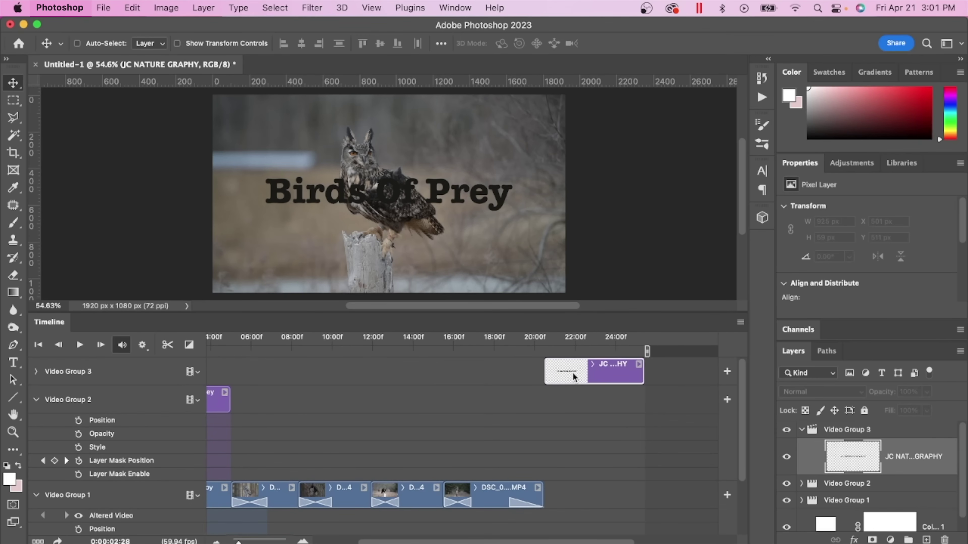
{"action": "left_click_drag", "start_coordinate": [238, 542], "coordinate": [236, 543]}
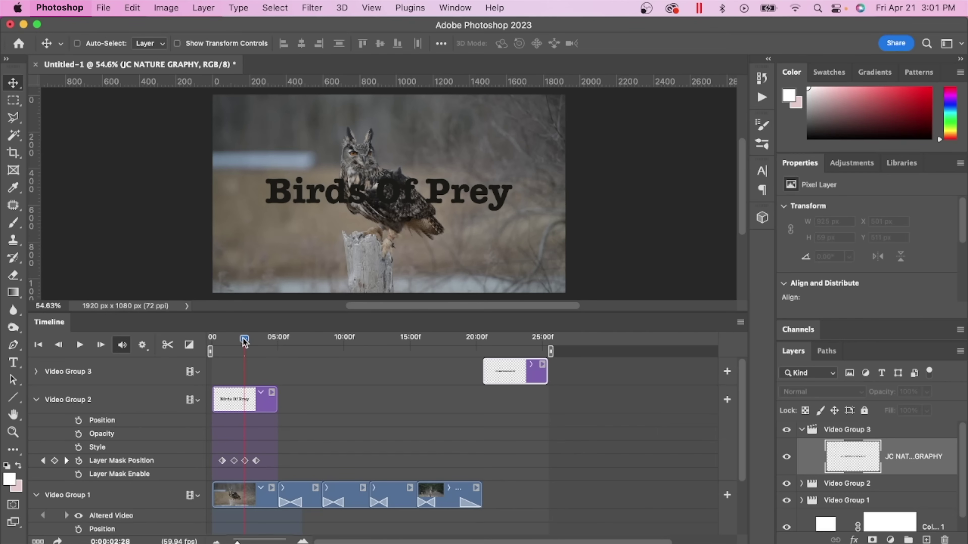
Show the JC NATURE GRAPHY clip at 0:00:21:41 and duplicate the white Color Fill 1 layer
{"action": "left_click", "coordinate": [499, 346]}
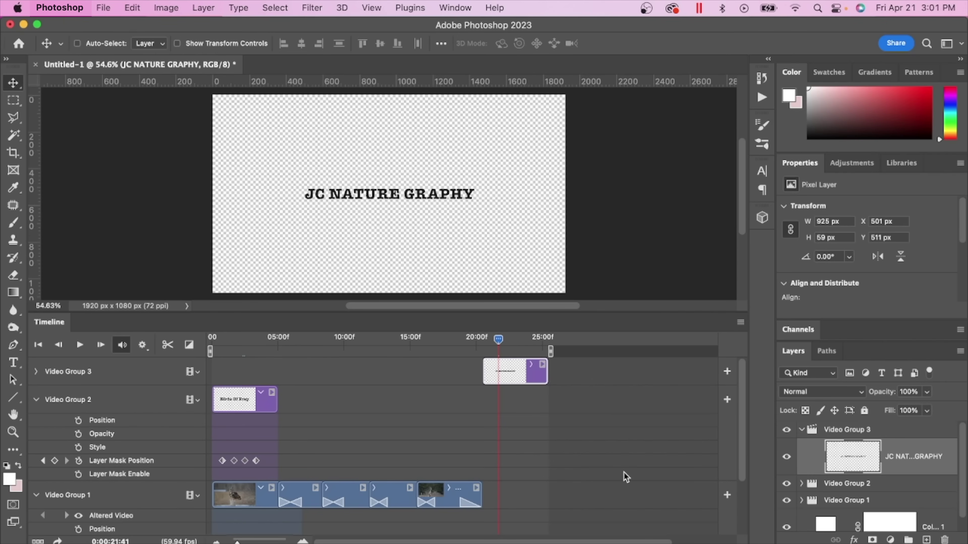
{"action": "scroll", "coordinate": [869, 507], "scroll_direction": "down", "scroll_amount": 1}
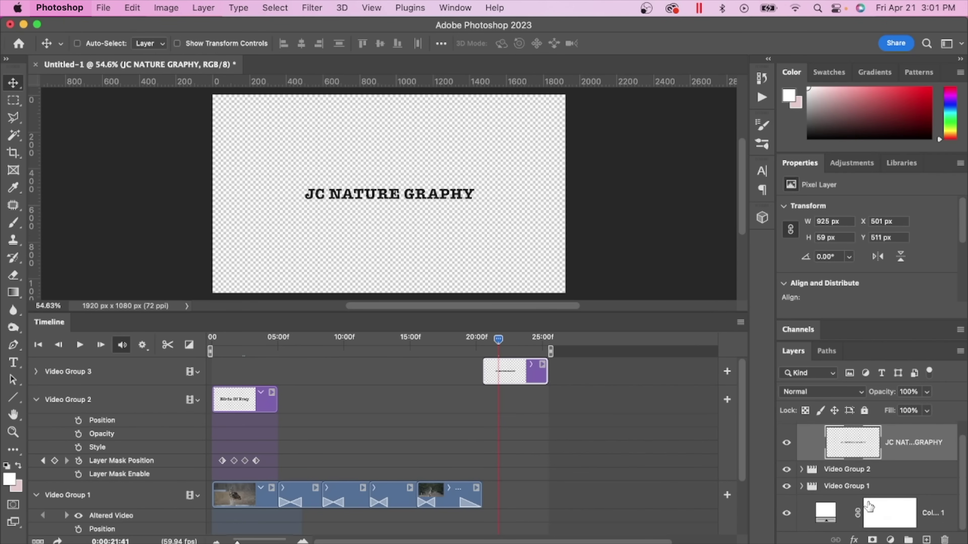
{"action": "left_click", "coordinate": [903, 517]}
{"action": "left_click_drag", "start_coordinate": [935, 510], "coordinate": [927, 540]}
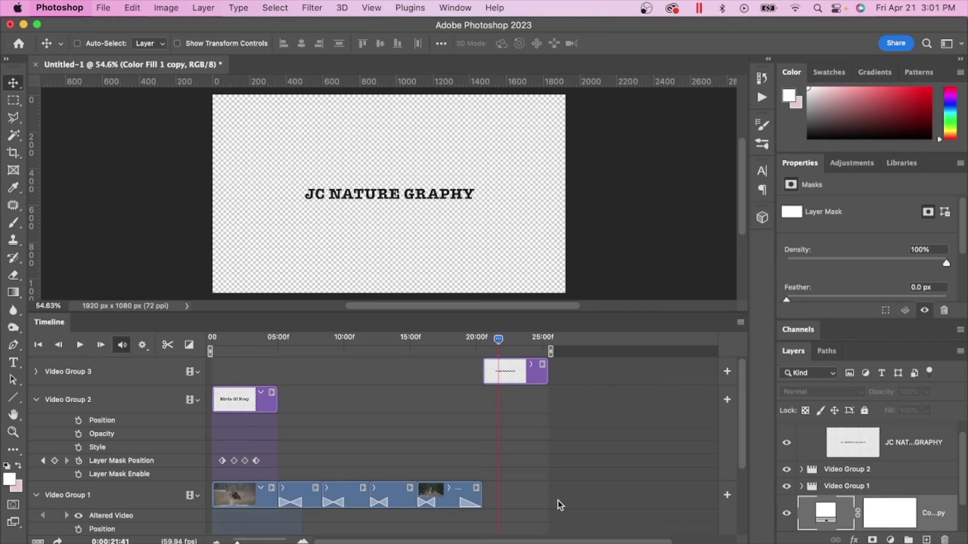
Move the Color Fill 1 copy clip beneath the JC NATURE GRAPHY clip and adjust its span to give the text a white background
{"action": "scroll", "coordinate": [556, 504], "scroll_direction": "down", "scroll_amount": 5}
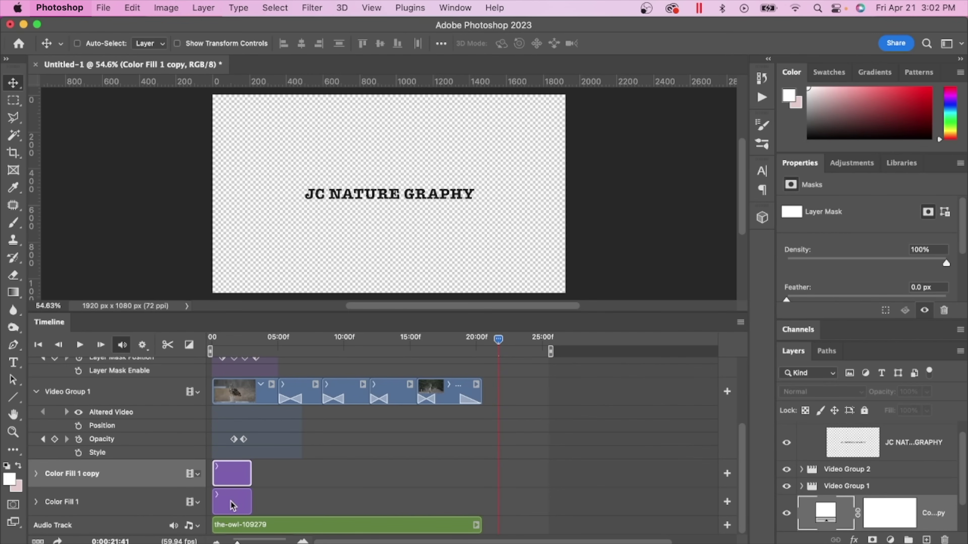
{"action": "left_click_drag", "start_coordinate": [231, 474], "coordinate": [518, 477]}
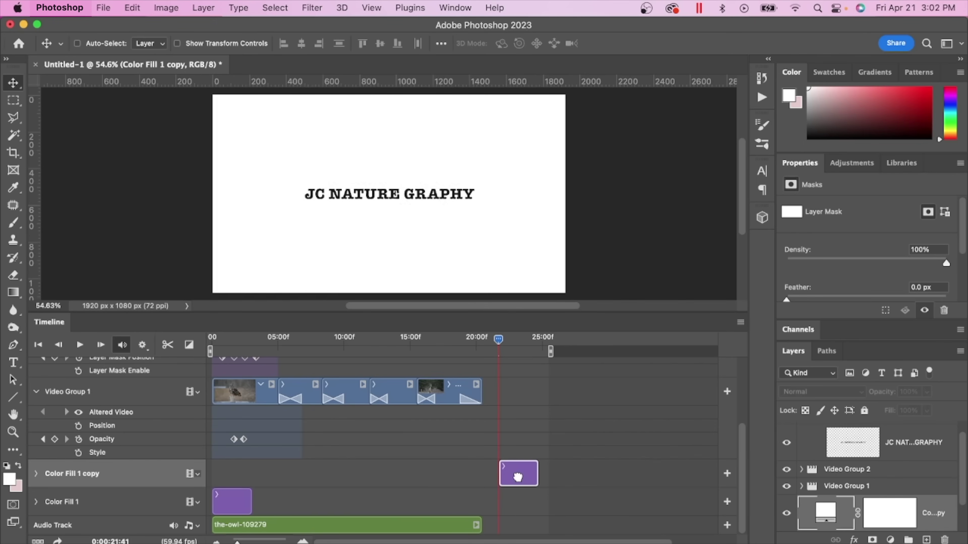
{"action": "scroll", "coordinate": [519, 480], "scroll_direction": "up", "scroll_amount": 5}
{"action": "scroll", "coordinate": [519, 479], "scroll_direction": "down", "scroll_amount": 4}
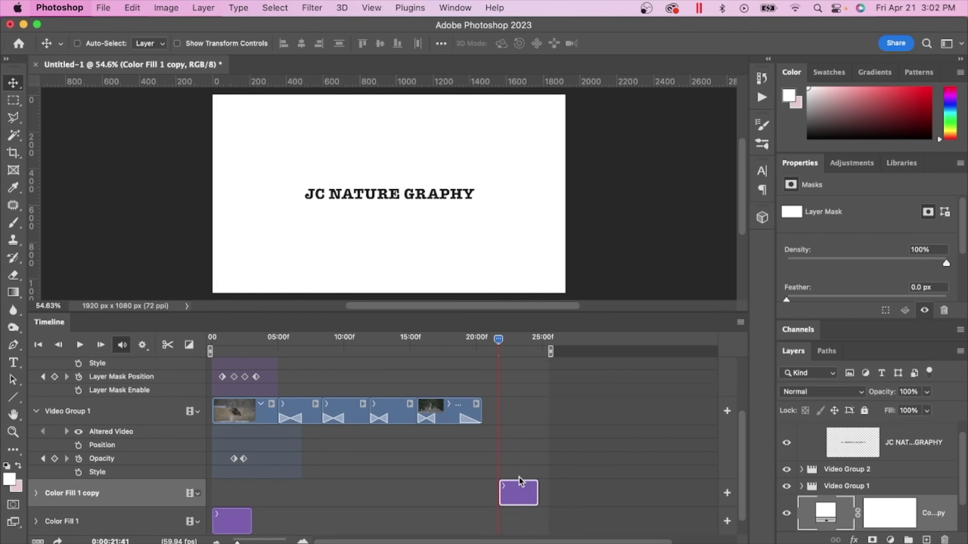
{"action": "left_click_drag", "start_coordinate": [500, 487], "coordinate": [549, 492]}
{"action": "scroll", "coordinate": [531, 455], "scroll_direction": "up", "scroll_amount": 3}
{"action": "left_click_drag", "start_coordinate": [477, 343], "coordinate": [519, 350]}
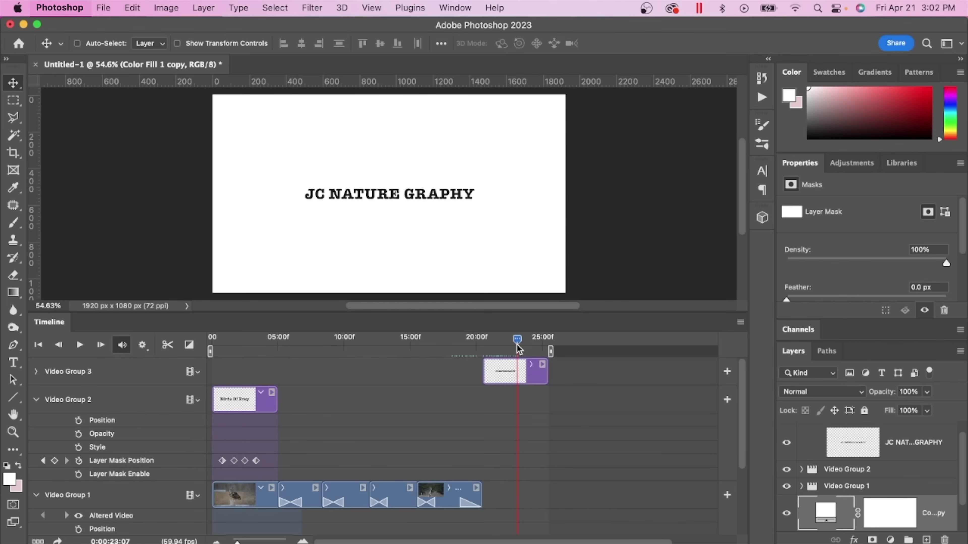
Enable Style keyframes for the JC NATURE GRAPHY clip, setting the first keyframe at 0:00:21:03
{"action": "left_click", "coordinate": [36, 371]}
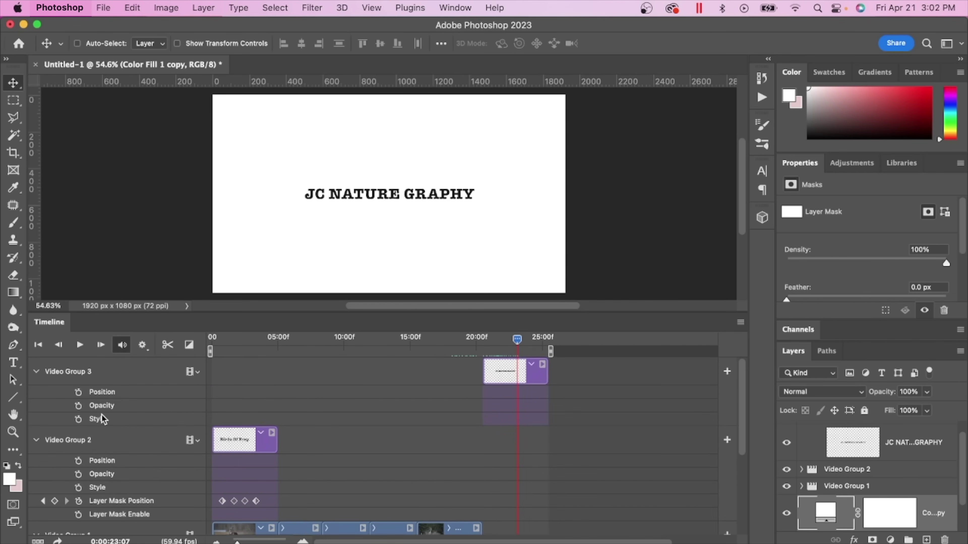
{"action": "left_click_drag", "start_coordinate": [517, 339], "coordinate": [491, 339]}
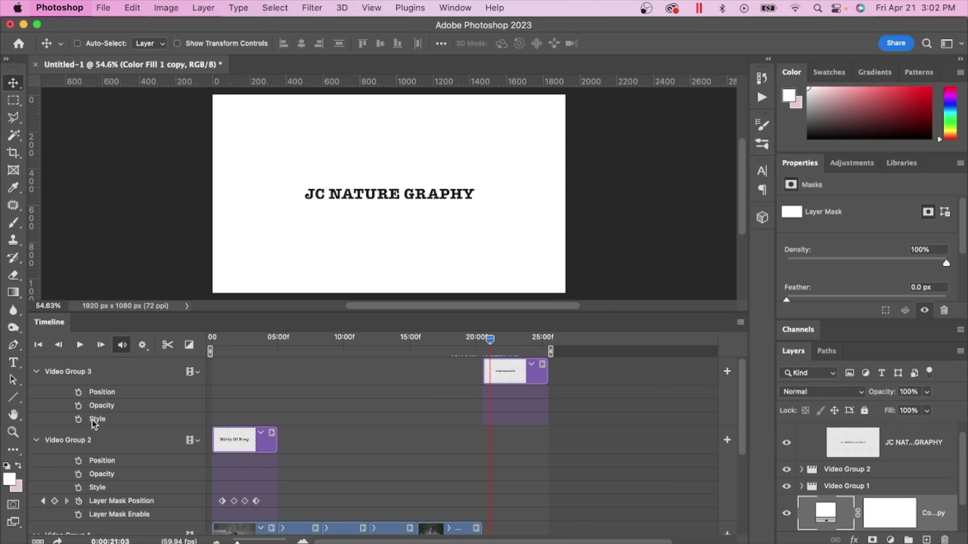
{"action": "left_click", "coordinate": [79, 419]}
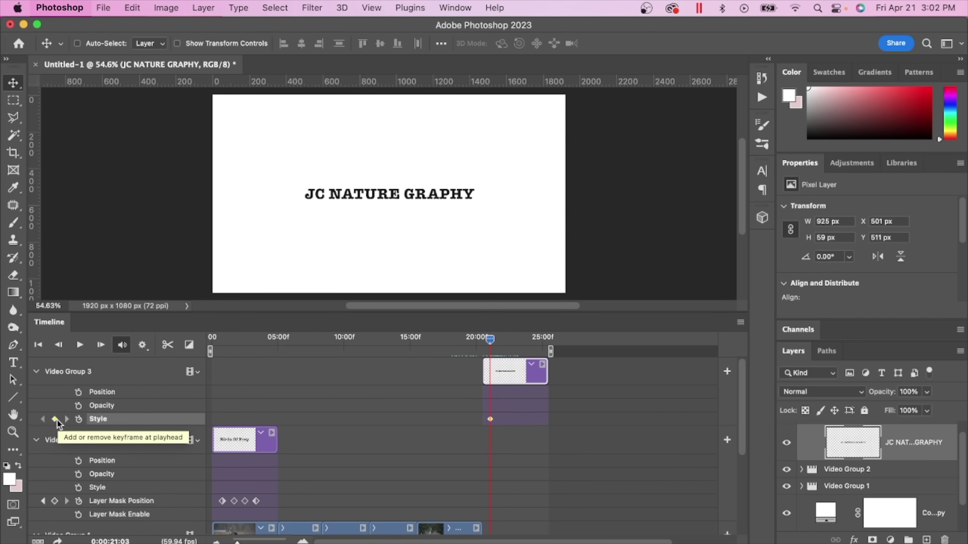
Add a drop shadow to the JC NATURE GRAPHY layer with opacity 49%, angle 30°, distance 63 px, spread 0% and size 27 px
{"action": "double_click", "coordinate": [892, 445]}
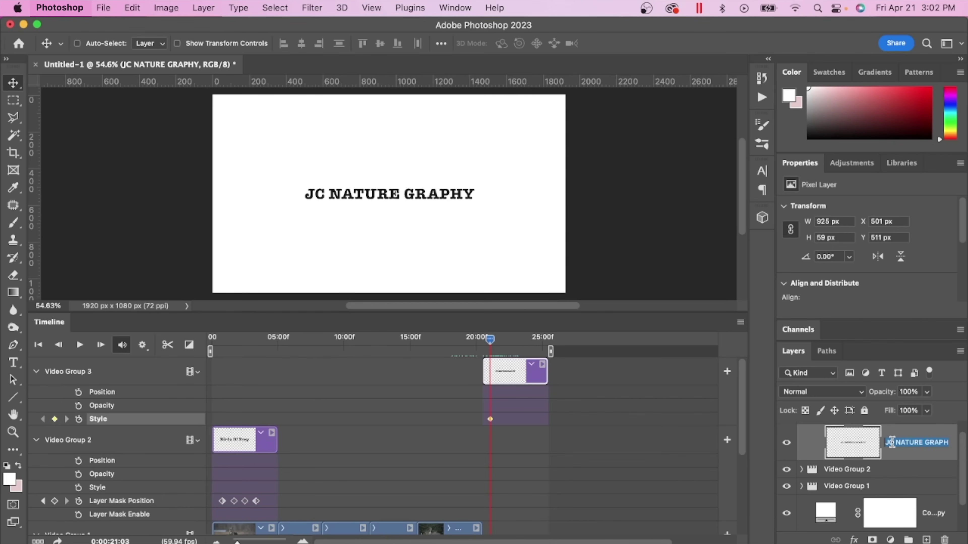
{"action": "left_click", "coordinate": [857, 443]}
{"action": "double_click", "coordinate": [857, 443]}
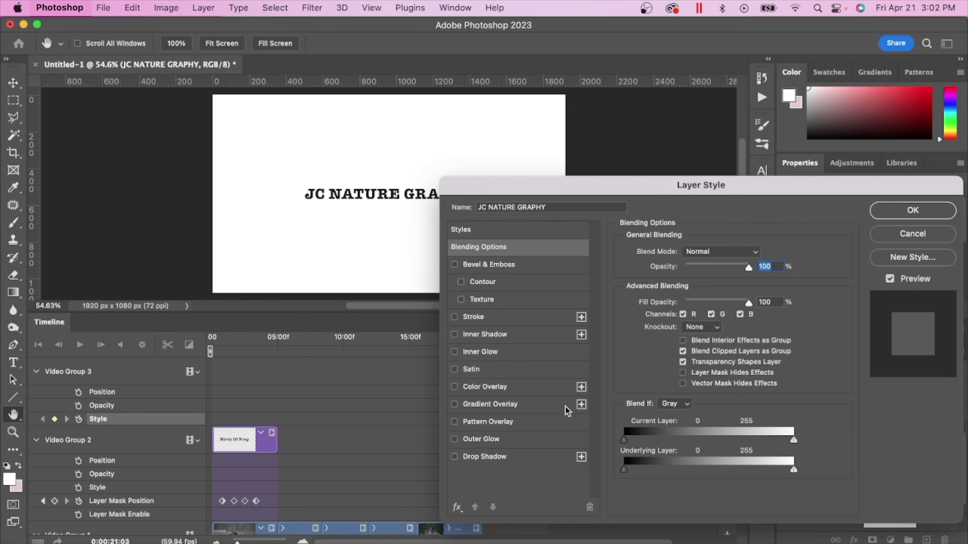
{"action": "left_click", "coordinate": [484, 457]}
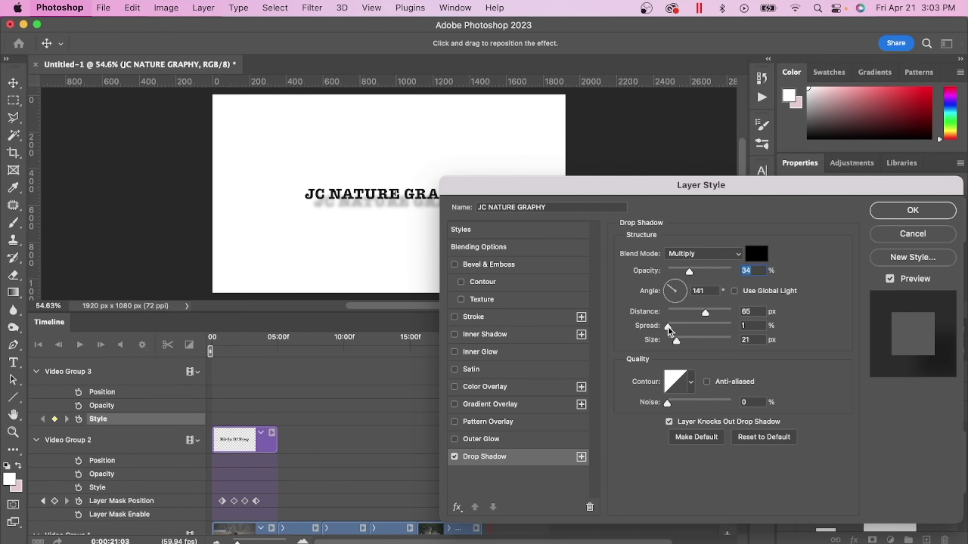
{"action": "left_click_drag", "start_coordinate": [669, 328], "coordinate": [678, 342]}
{"action": "left_click_drag", "start_coordinate": [706, 313], "coordinate": [704, 313]}
{"action": "left_click_drag", "start_coordinate": [667, 285], "coordinate": [681, 287]}
{"action": "left_click", "coordinate": [734, 291]}
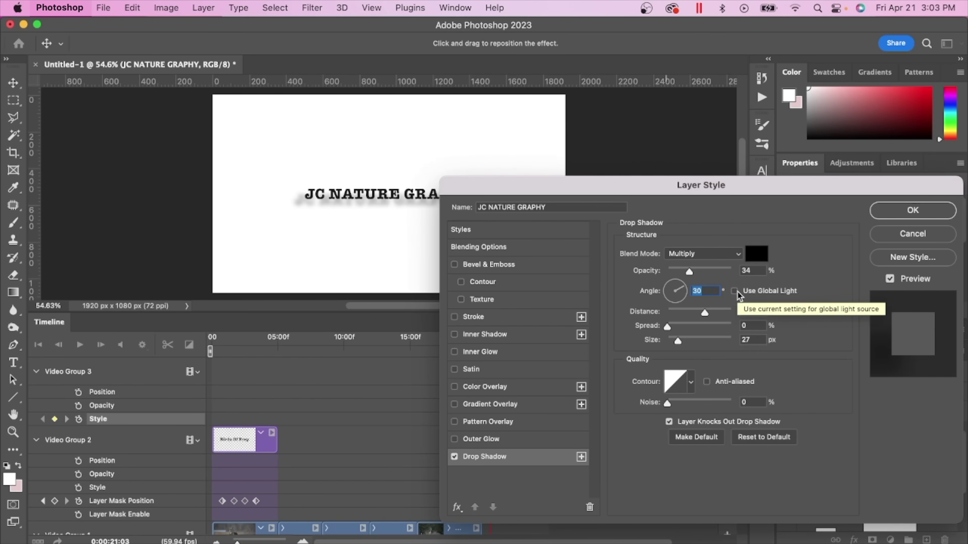
{"action": "left_click_drag", "start_coordinate": [691, 270], "coordinate": [698, 270]}
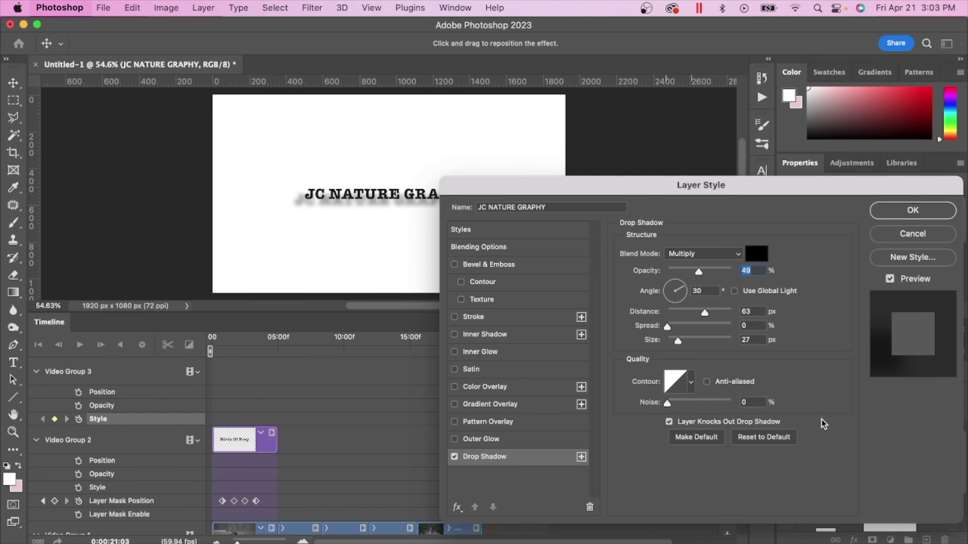
{"action": "left_click", "coordinate": [913, 211]}
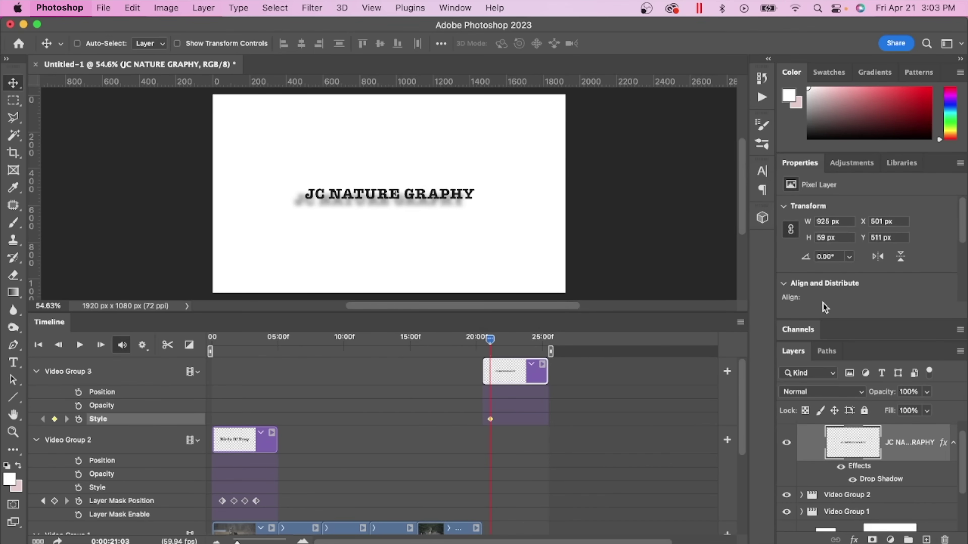
Toggle the JC NATURE GRAPHY layer and its effects off and on to compare the text with and without the shadow
{"action": "left_click", "coordinate": [786, 443]}
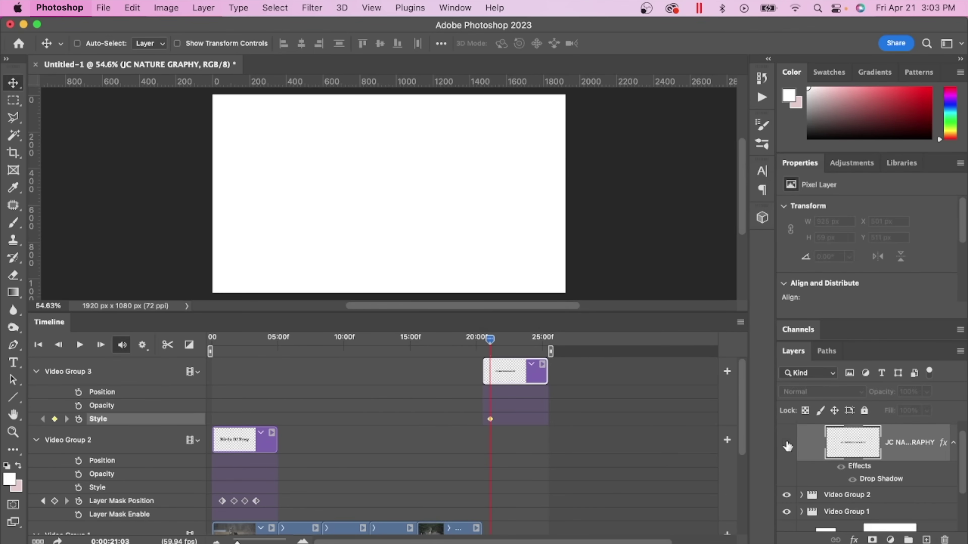
{"action": "left_click", "coordinate": [787, 443]}
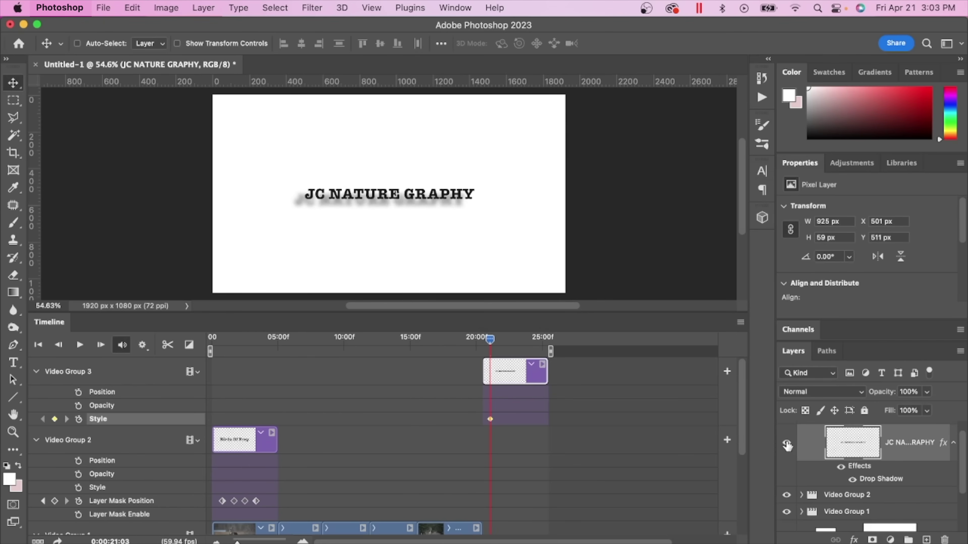
{"action": "mouse_move", "coordinate": [496, 342]}
{"action": "left_mouse_down"}
{"action": "mouse_move", "coordinate": [477, 343]}
{"action": "mouse_move", "coordinate": [490, 347]}
{"action": "left_mouse_up"}
{"action": "left_click", "coordinate": [841, 466]}
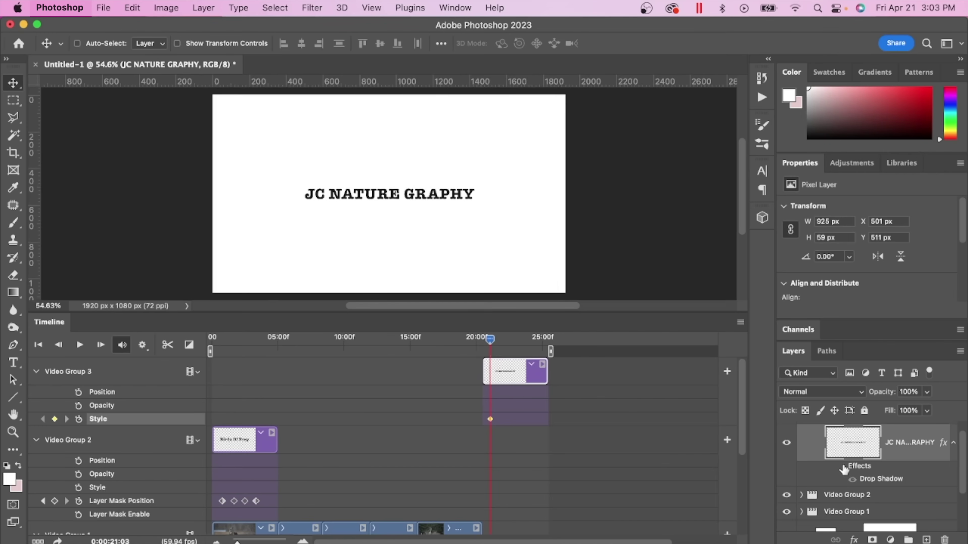
{"action": "left_click", "coordinate": [843, 467]}
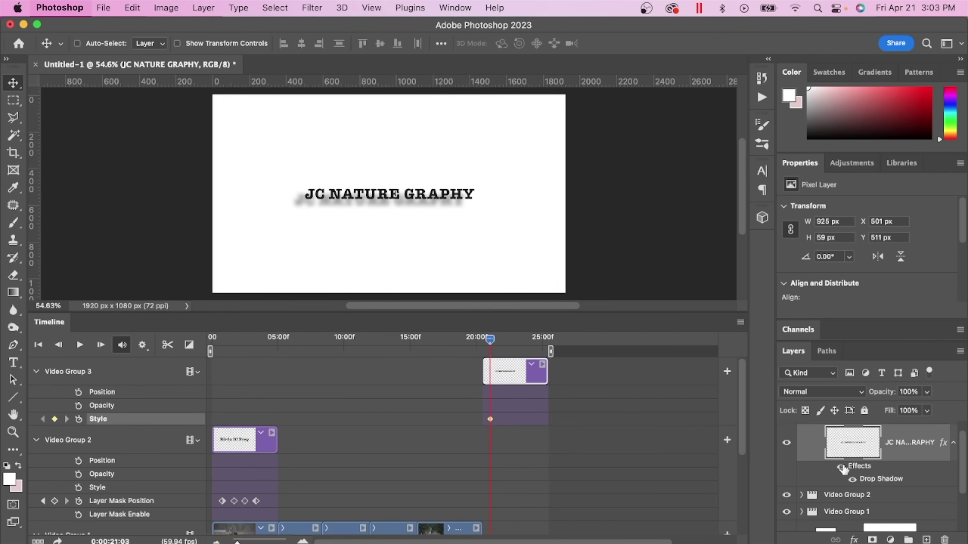
Hide the JC NATURE GRAPHY layer's effects at the first Style keyframe and add a second Style keyframe at 0:00:22:25
{"action": "left_click", "coordinate": [842, 467]}
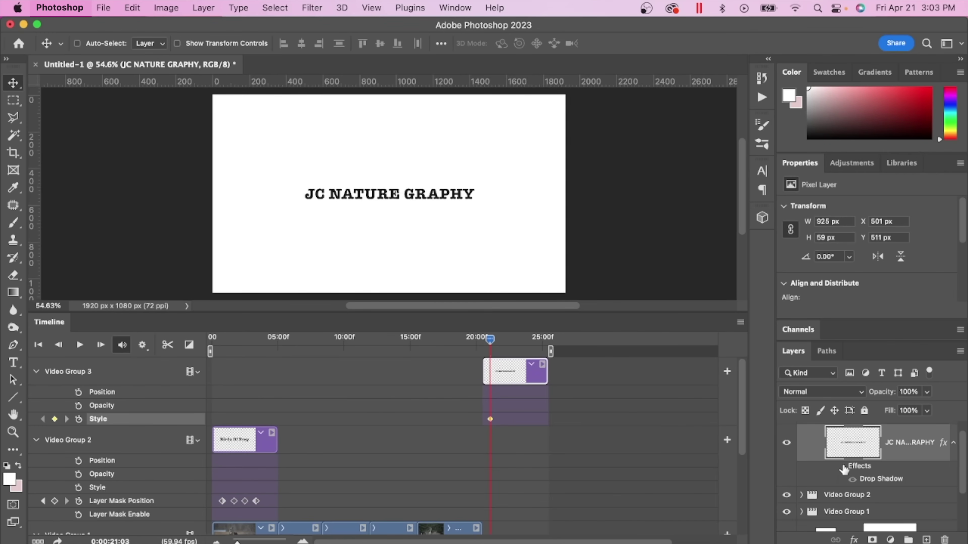
{"action": "left_click_drag", "start_coordinate": [488, 339], "coordinate": [508, 342]}
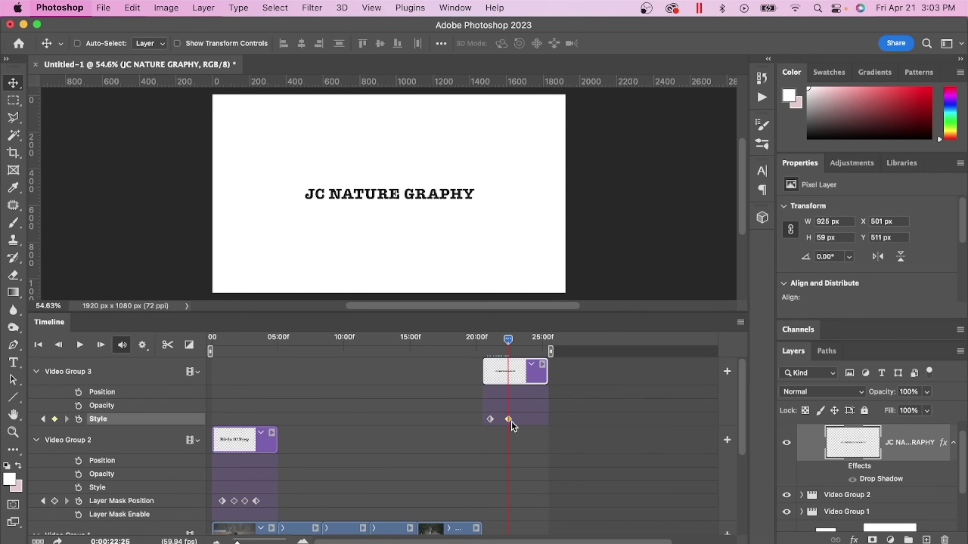
At the second Style keyframe, set the JC NATURE GRAPHY drop shadow's angle to 151° and show the layer's effects
{"action": "double_click", "coordinate": [864, 449]}
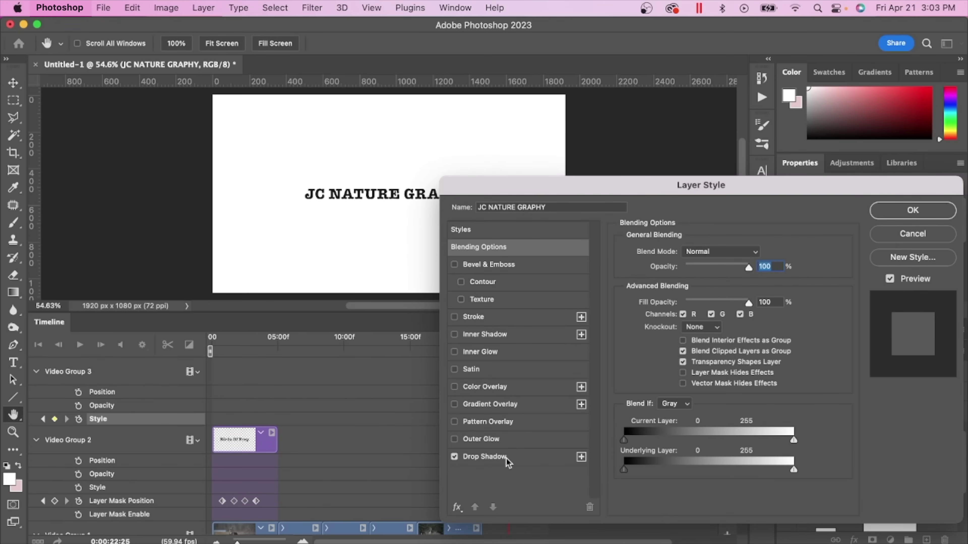
{"action": "left_click", "coordinate": [486, 458]}
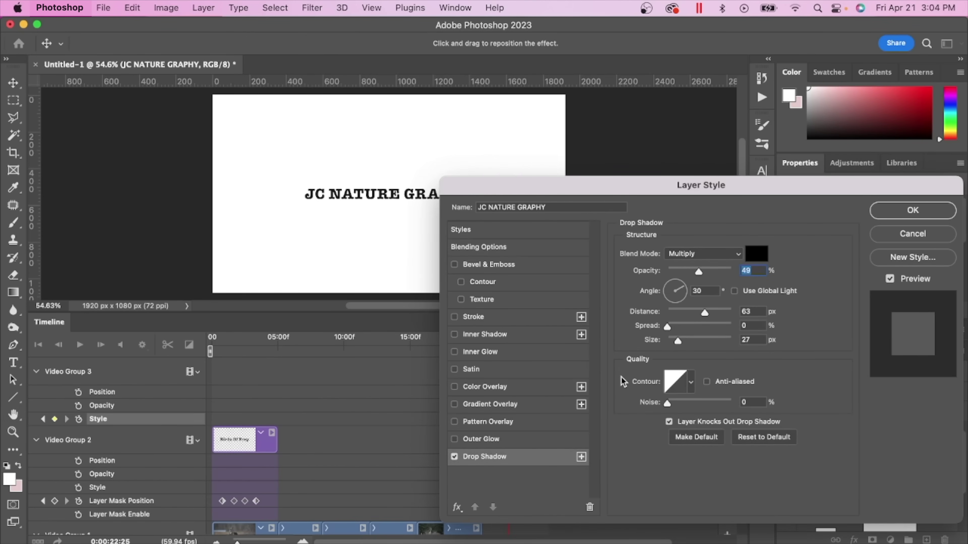
{"action": "left_click_drag", "start_coordinate": [682, 292], "coordinate": [666, 291]}
{"action": "key", "text": "Tab"}
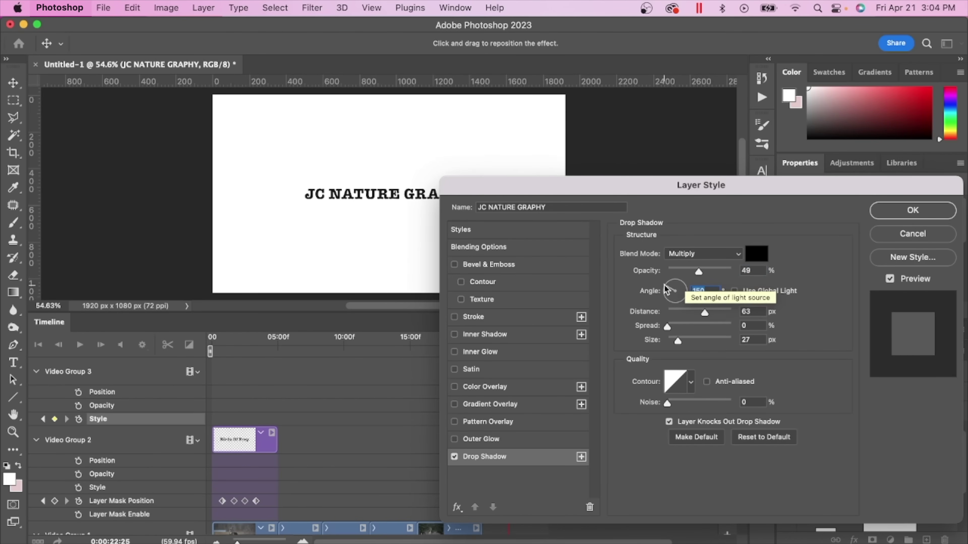
{"action": "left_click", "coordinate": [664, 285]}
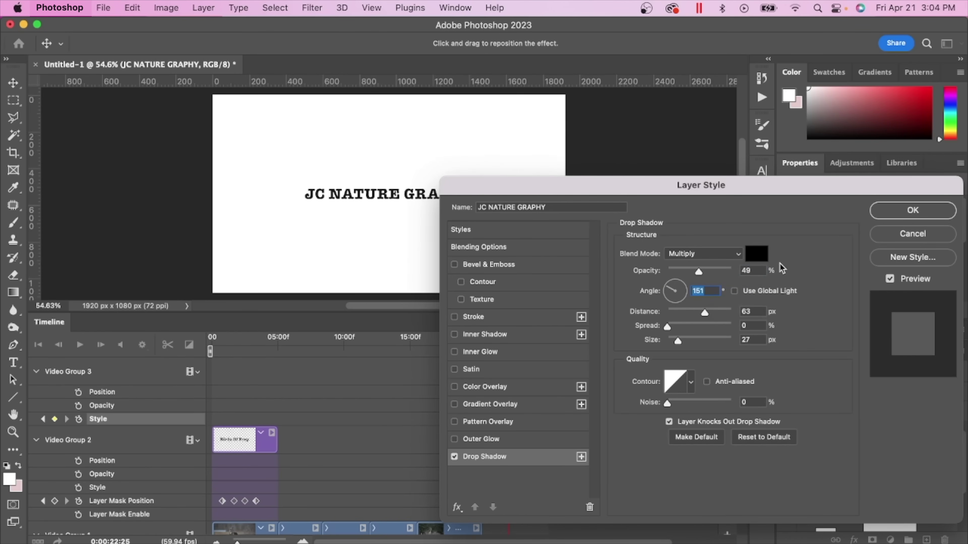
{"action": "left_click", "coordinate": [909, 212]}
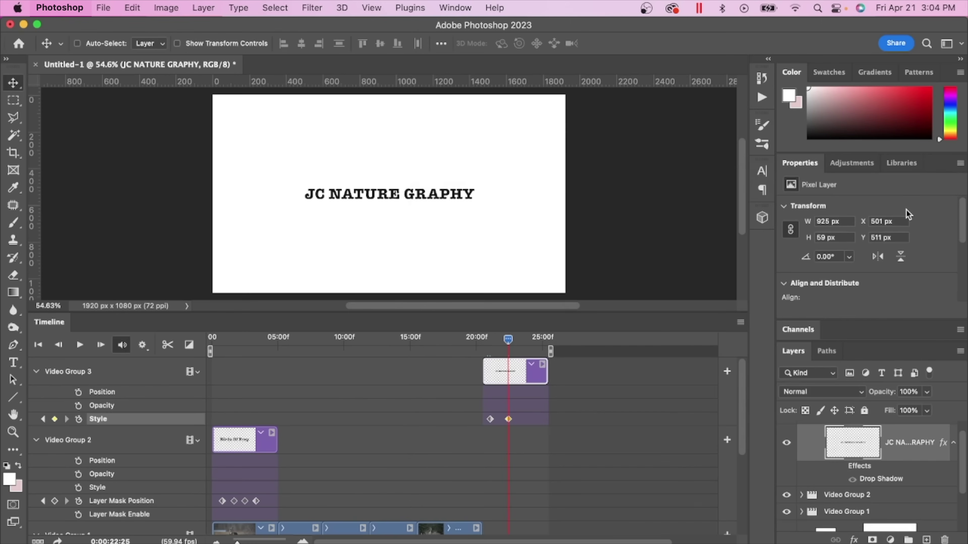
{"action": "left_click", "coordinate": [841, 466]}
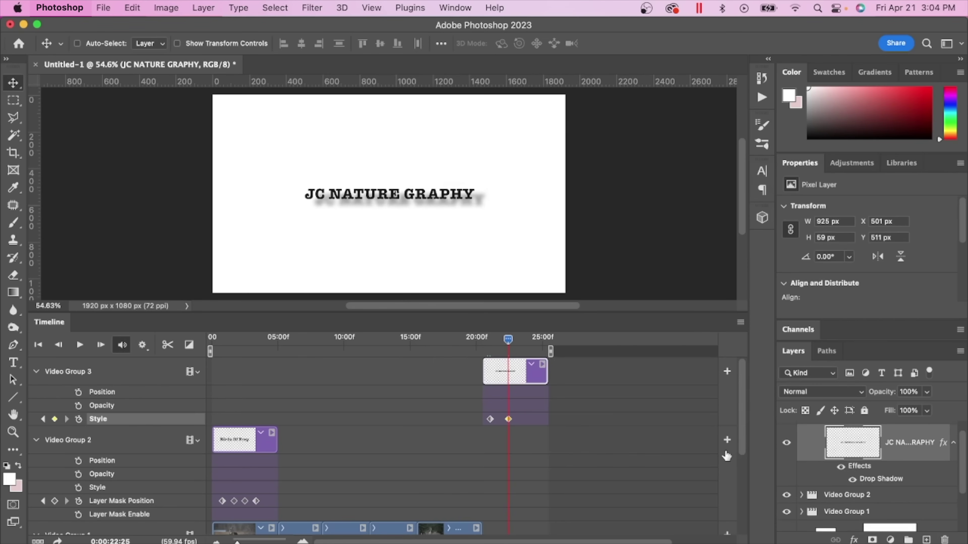
{"action": "mouse_move", "coordinate": [508, 341]}
{"action": "left_mouse_down"}
{"action": "mouse_move", "coordinate": [487, 343]}
{"action": "mouse_move", "coordinate": [513, 342]}
{"action": "left_mouse_up"}
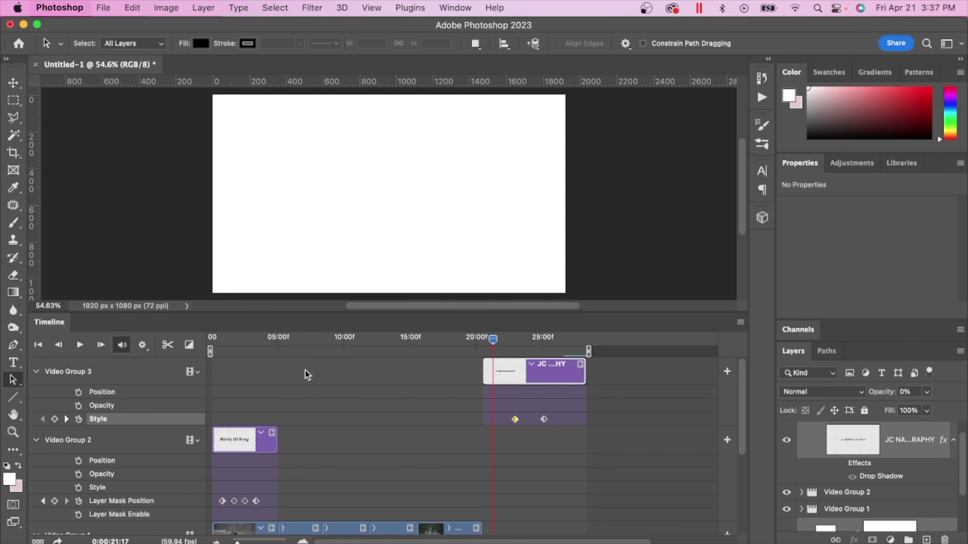
Fade in the JC NATURE GRAPHY clip with Opacity keyframes of 0% at 0:00:21:24 and 100% at 0:00:22:56
{"action": "left_click_drag", "start_coordinate": [493, 339], "coordinate": [495, 340]}
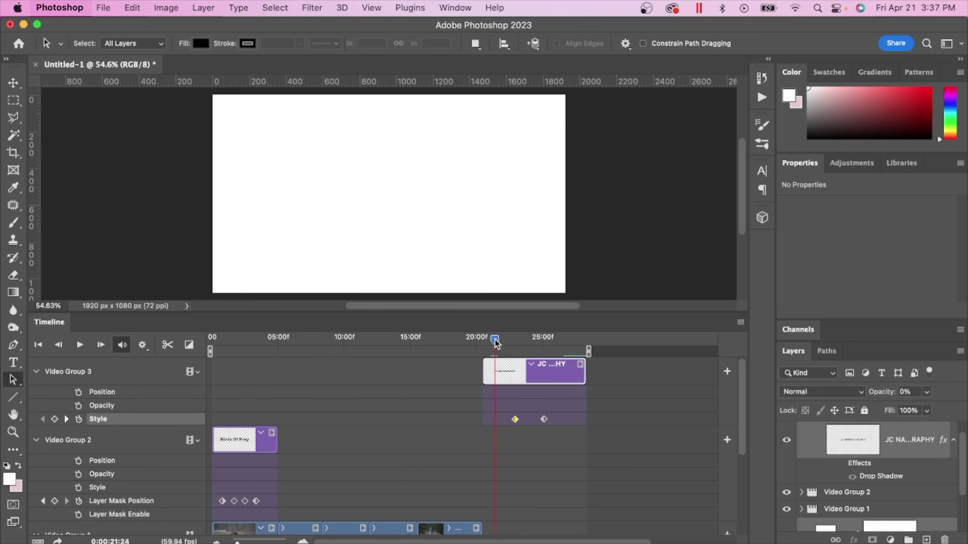
{"action": "left_click", "coordinate": [78, 405]}
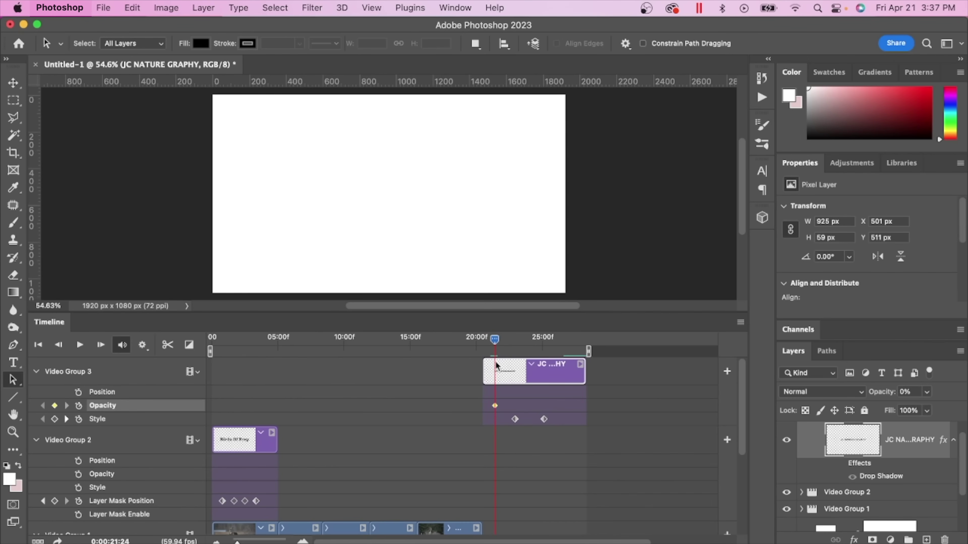
{"action": "left_click_drag", "start_coordinate": [496, 342], "coordinate": [514, 345]}
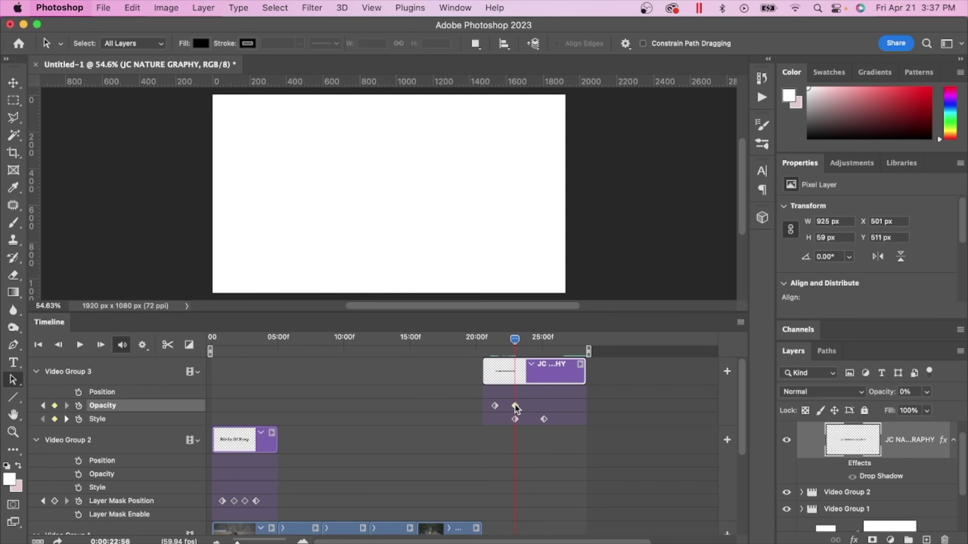
{"action": "left_click", "coordinate": [926, 392]}
{"action": "left_click_drag", "start_coordinate": [899, 411], "coordinate": [961, 412]}
Fade out the JC NATURE GRAPHY clip with Opacity keyframes of 100% at 0:00:25:03 and 0% at 0:00:27:08
{"action": "left_click_drag", "start_coordinate": [515, 338], "coordinate": [542, 347]}
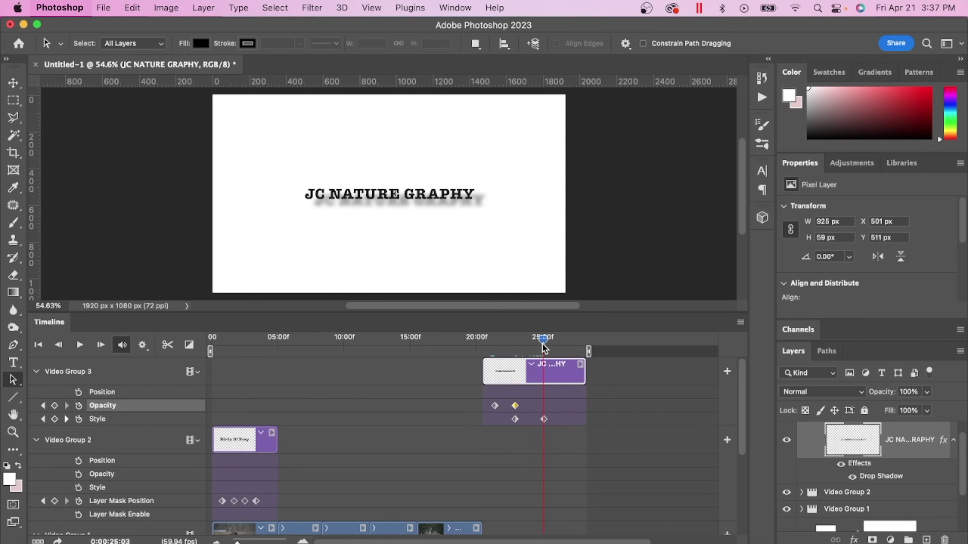
{"action": "left_click", "coordinate": [55, 406]}
{"action": "left_click_drag", "start_coordinate": [542, 339], "coordinate": [571, 341]}
{"action": "left_click", "coordinate": [55, 406]}
{"action": "left_click", "coordinate": [927, 391]}
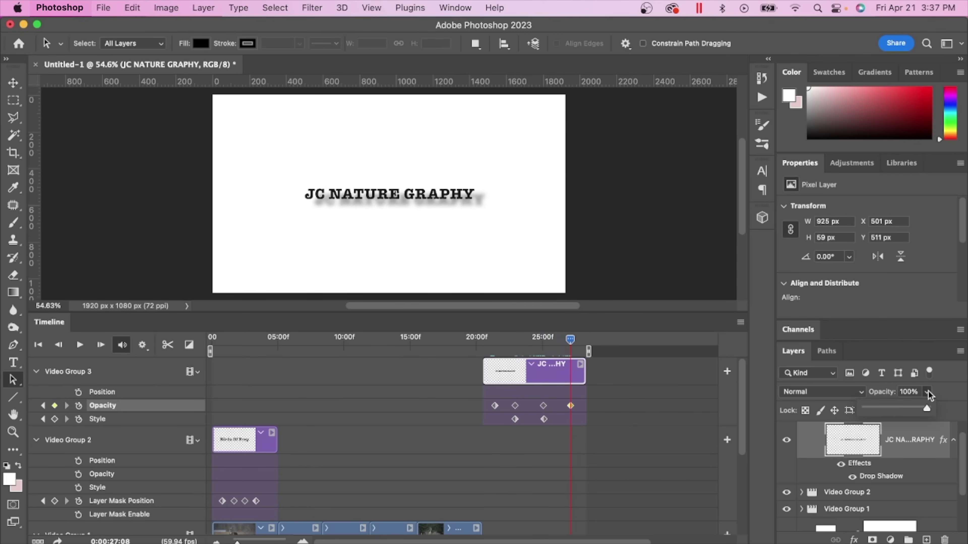
{"action": "left_click_drag", "start_coordinate": [927, 409], "coordinate": [864, 409]}
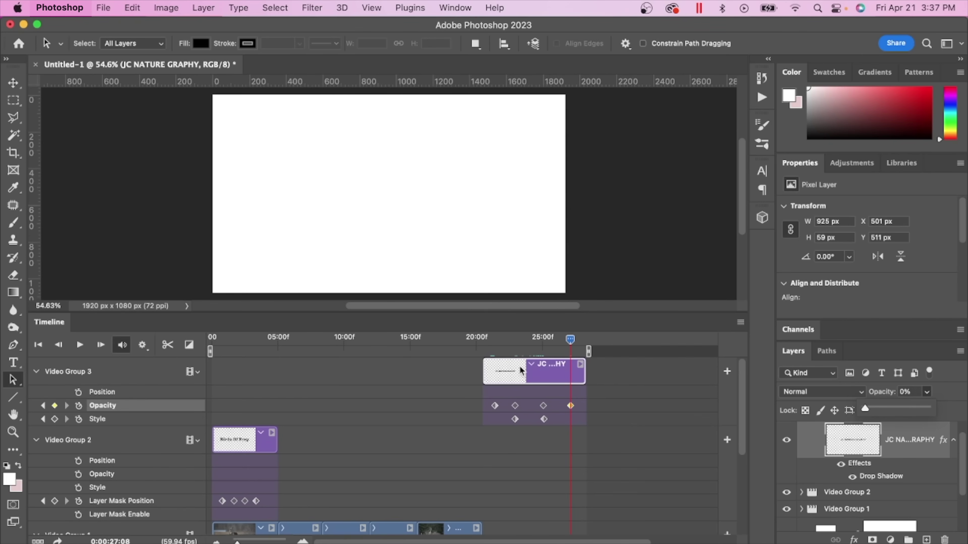
Play the timeline from 0:00:19:42 through the closing card to preview the text fades and shadow animation
{"action": "left_click_drag", "start_coordinate": [570, 339], "coordinate": [472, 343]}
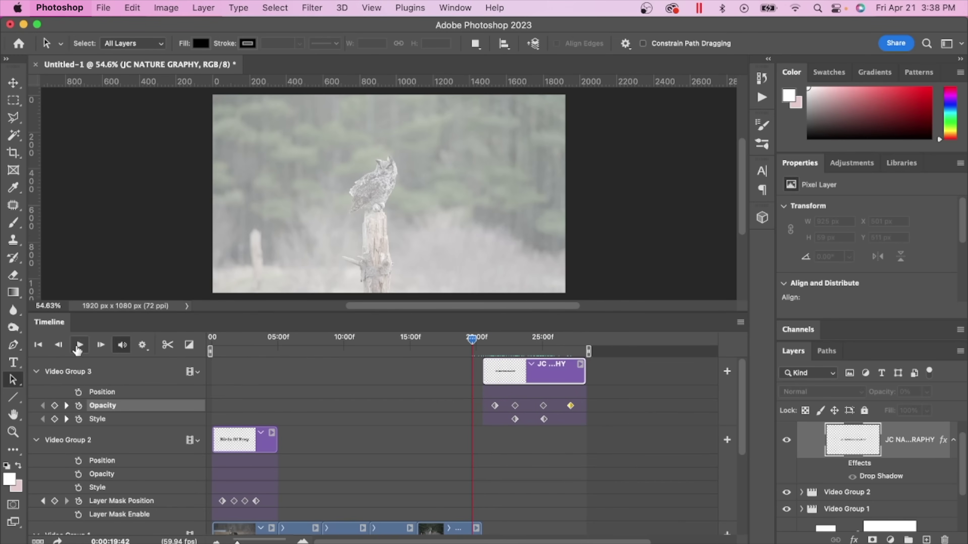
{"action": "left_click", "coordinate": [76, 347]}
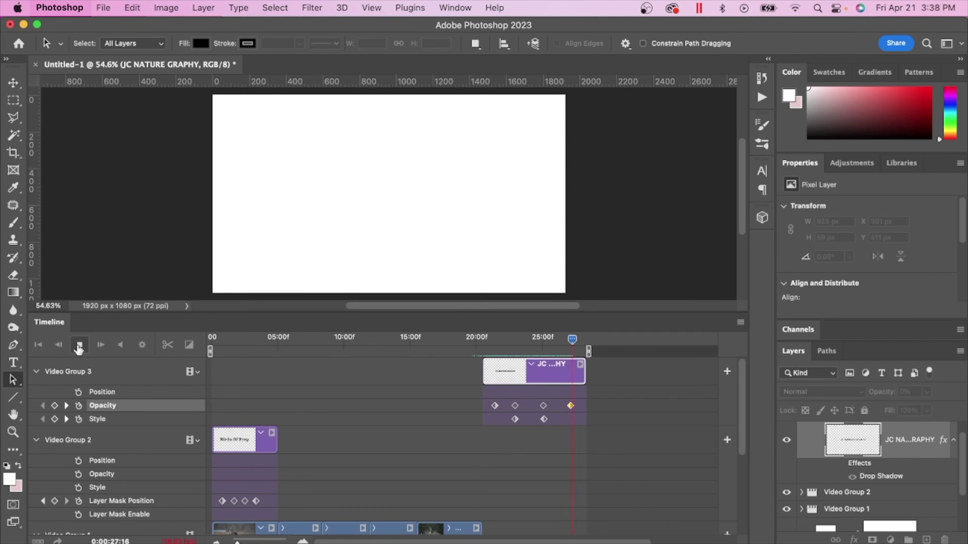
{"action": "left_click", "coordinate": [79, 347]}
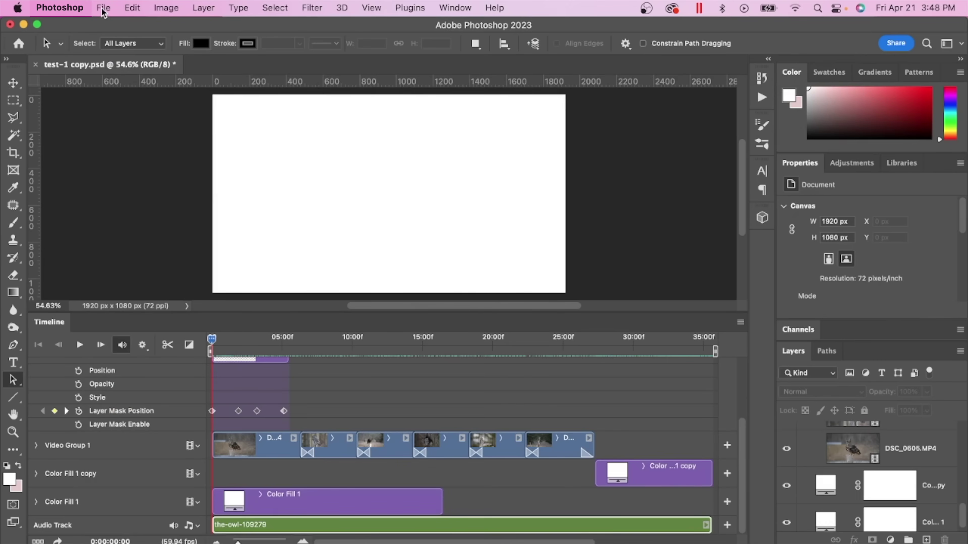
Start a video render to the Photoshop Video Editing folder on the Desktop and name the output Final video
{"action": "left_click", "coordinate": [103, 8]}
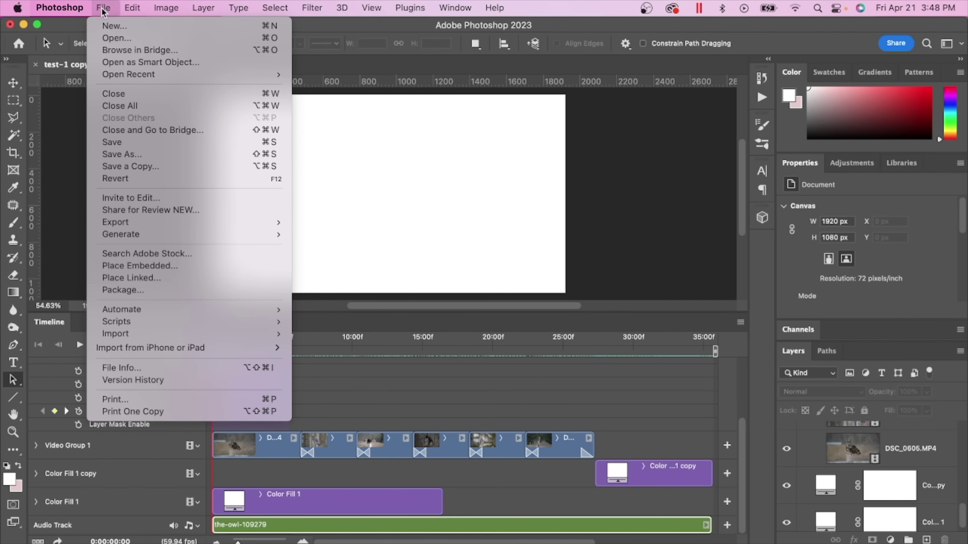
{"action": "mouse_move", "coordinate": [126, 223]}
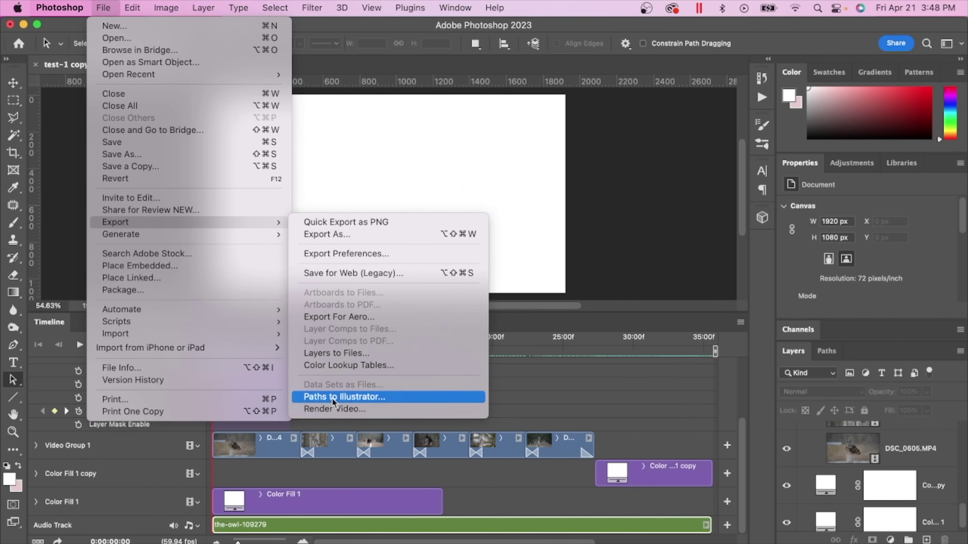
{"action": "left_click", "coordinate": [335, 411]}
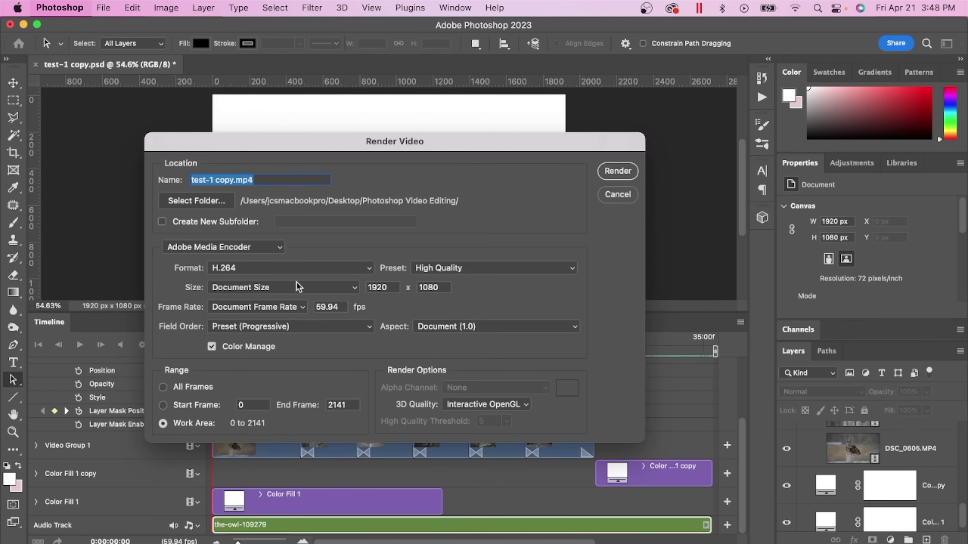
{"action": "left_click", "coordinate": [216, 201]}
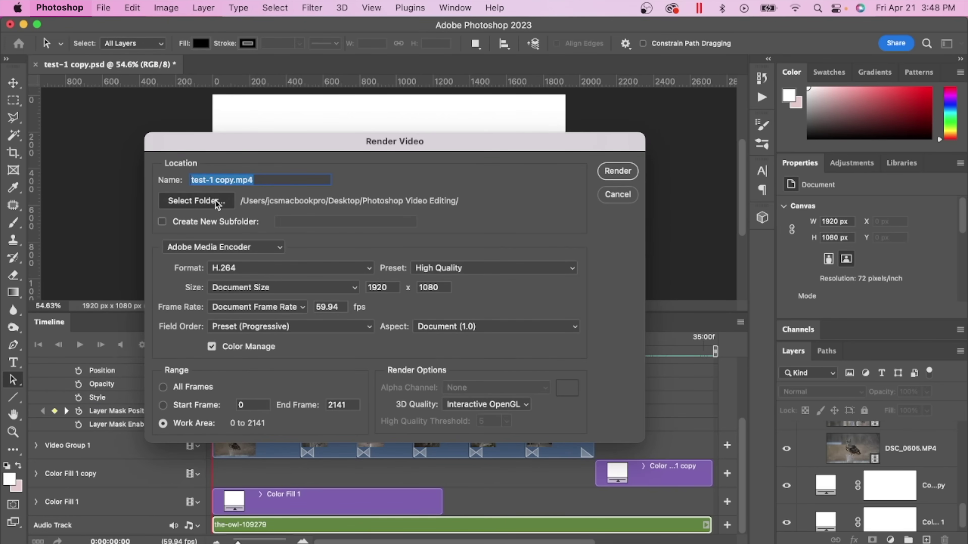
{"action": "left_click", "coordinate": [838, 468]}
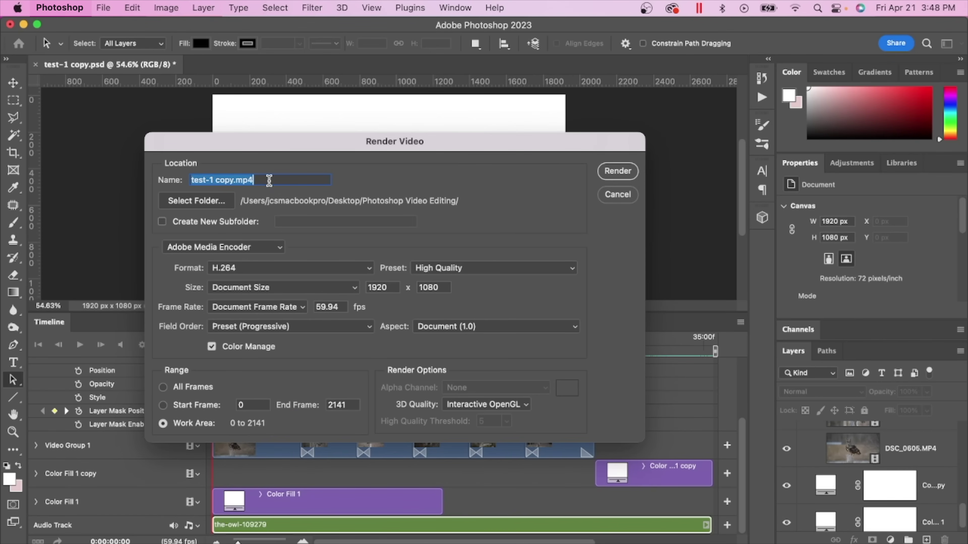
{"action": "type", "text": "Final video"}
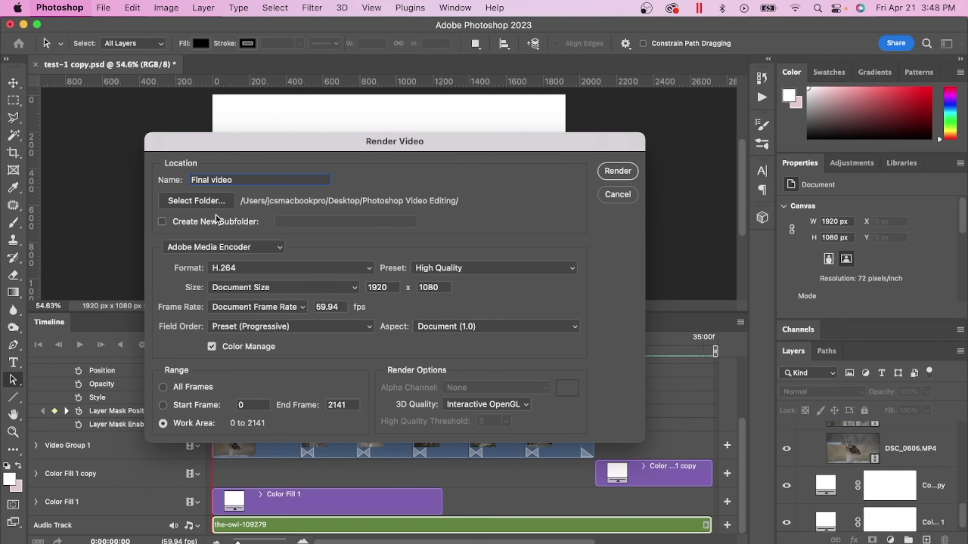
Keep the H.264 format and the High Quality preset, and render the work area as Final video .mp4
{"action": "left_click", "coordinate": [447, 277]}
{"action": "left_click", "coordinate": [450, 268]}
{"action": "left_click", "coordinate": [449, 268]}
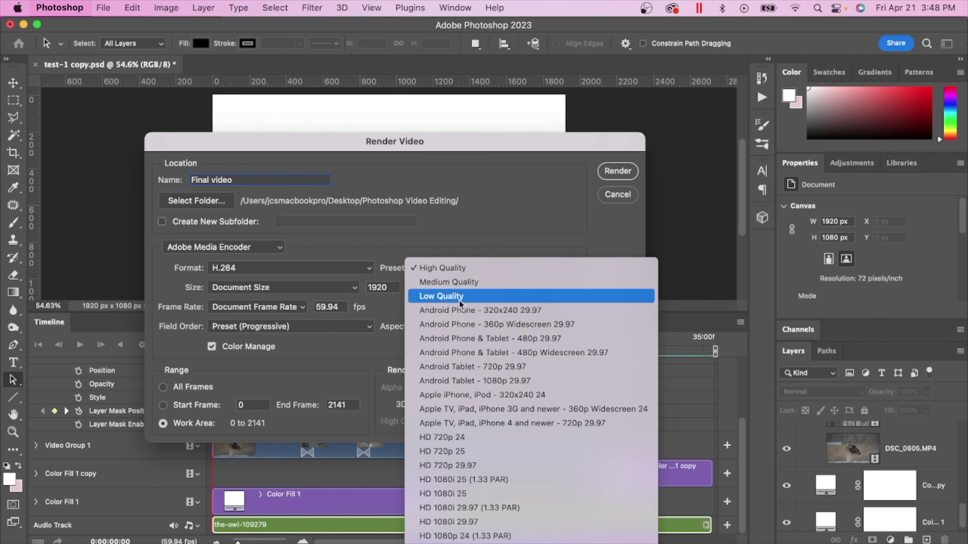
{"action": "scroll", "coordinate": [469, 450], "scroll_direction": "down", "scroll_amount": 8}
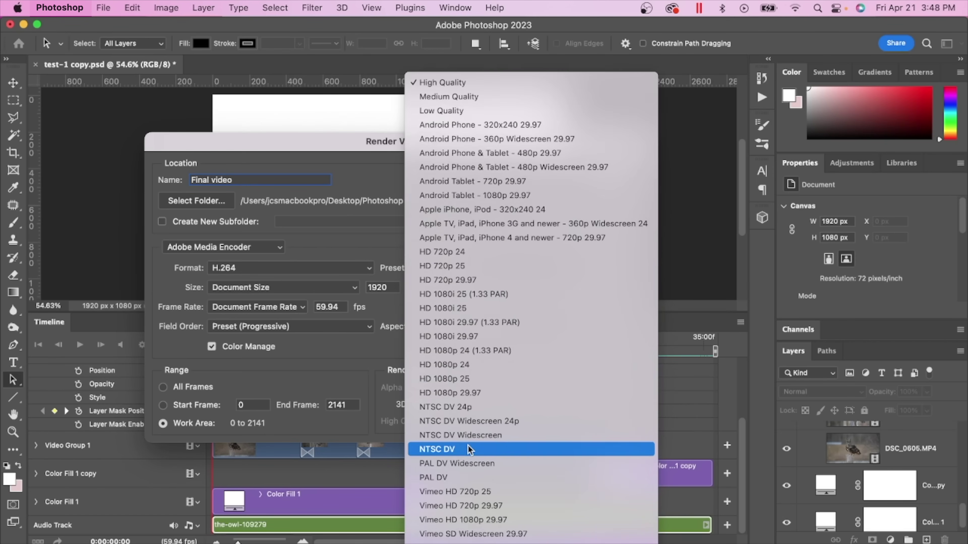
{"action": "left_click", "coordinate": [484, 86]}
{"action": "left_click", "coordinate": [260, 273]}
{"action": "left_click", "coordinate": [260, 273]}
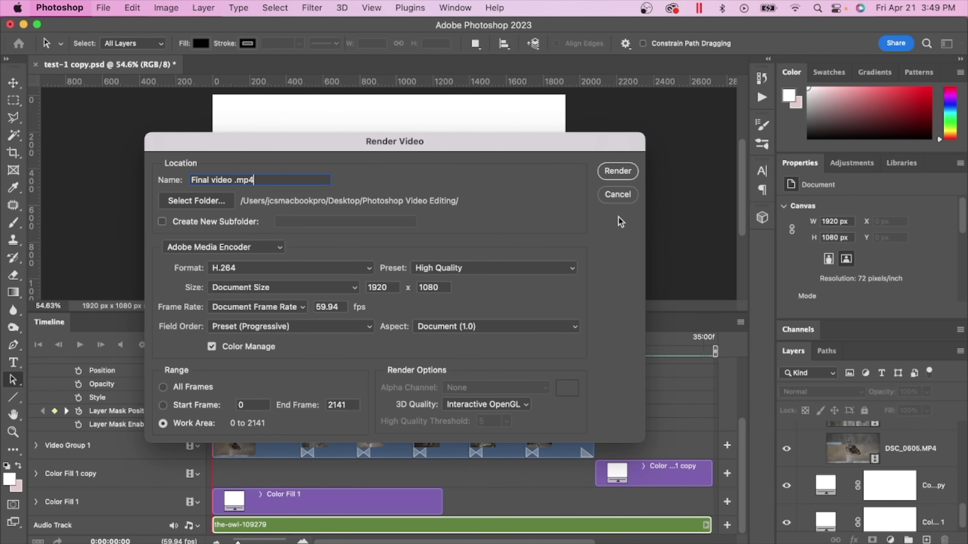
{"action": "left_click", "coordinate": [618, 172]}
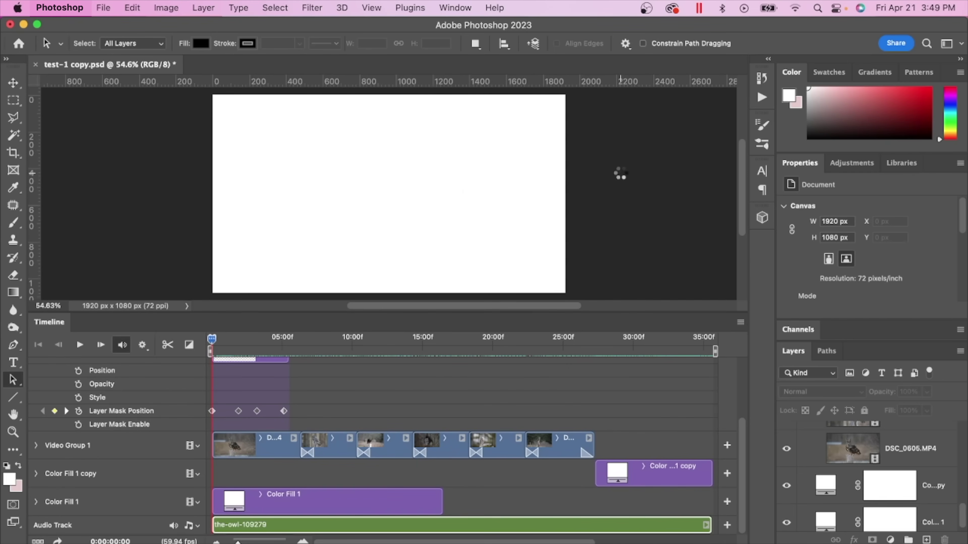